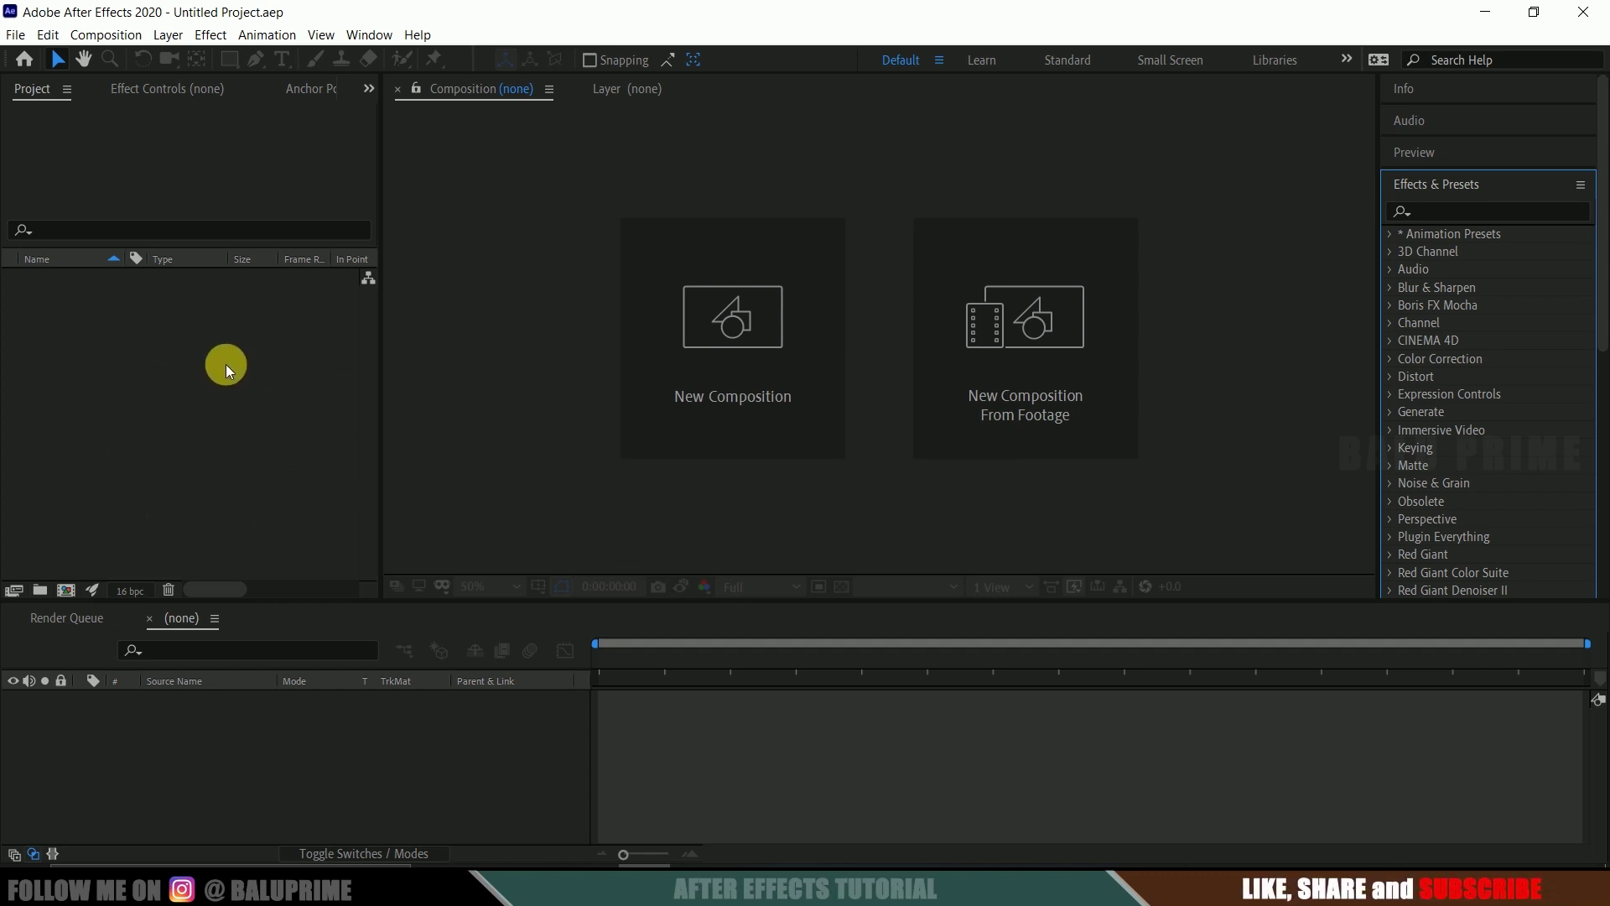
Import the aerial cliff-road mp4 clip and build a new composition from it
right_click(140, 364)
mouse_move(225, 465)
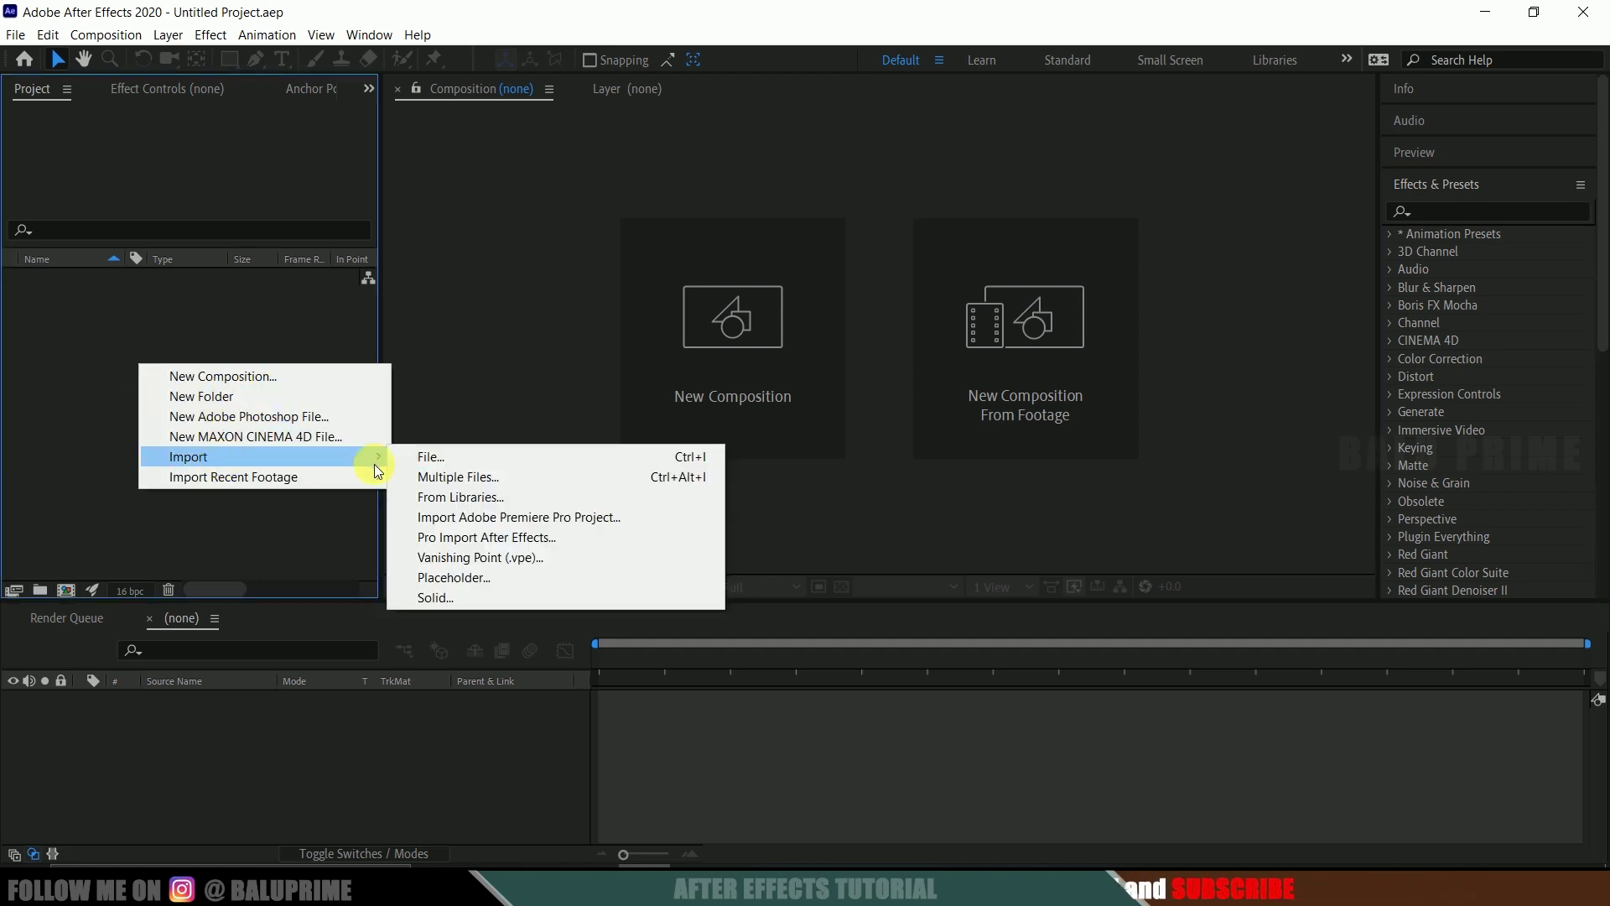
key("alt+Tab")
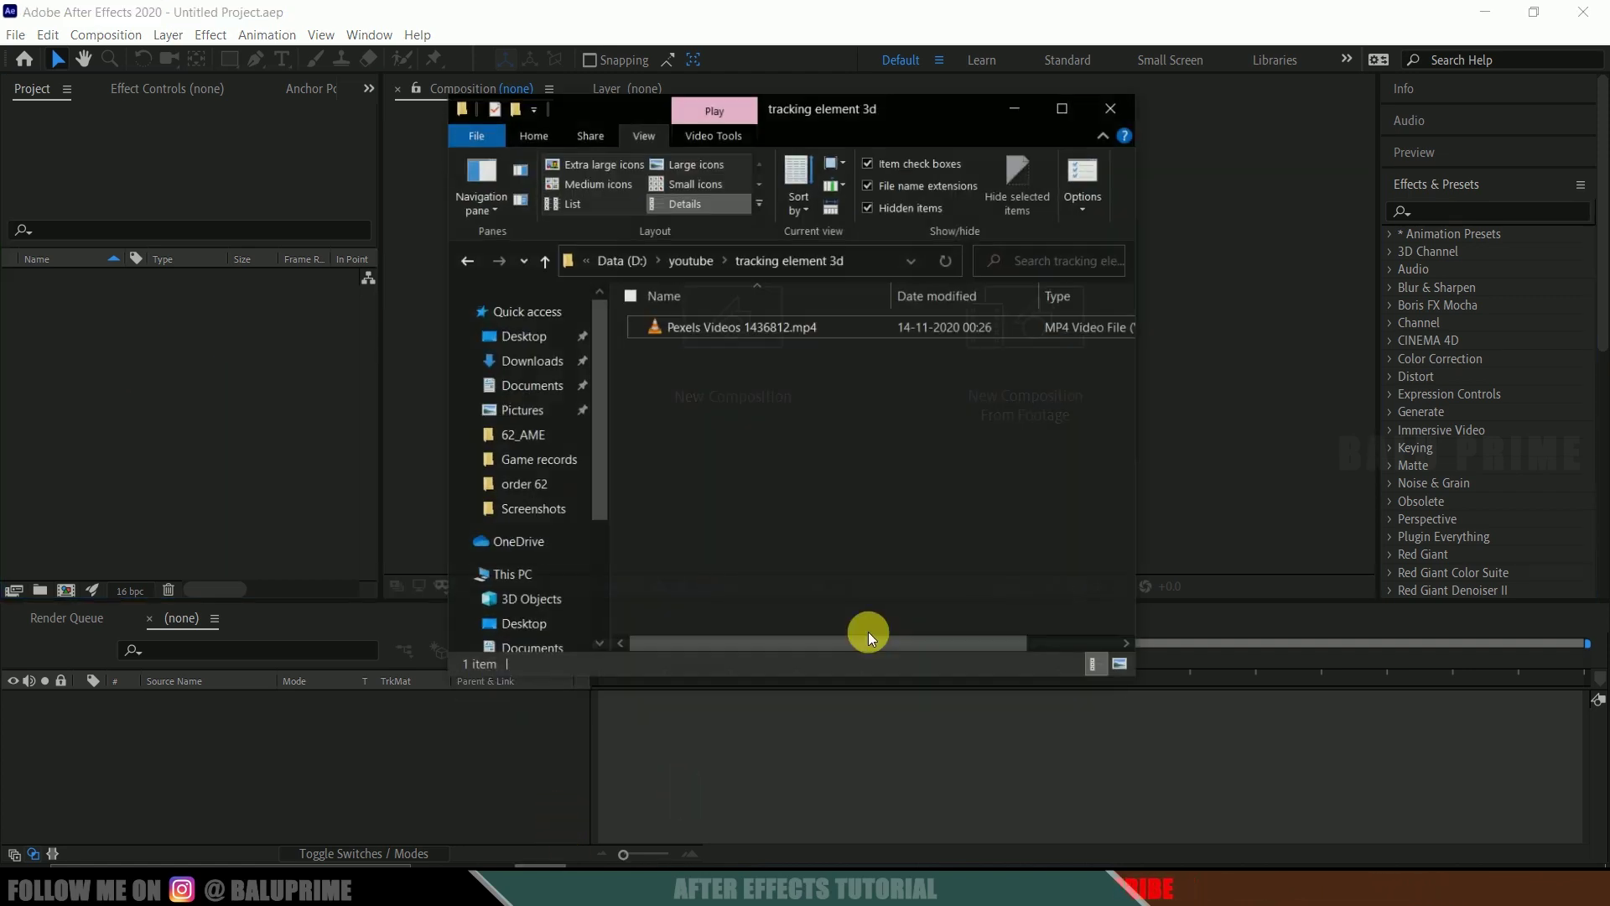
left_click_drag(709, 312, 196, 435)
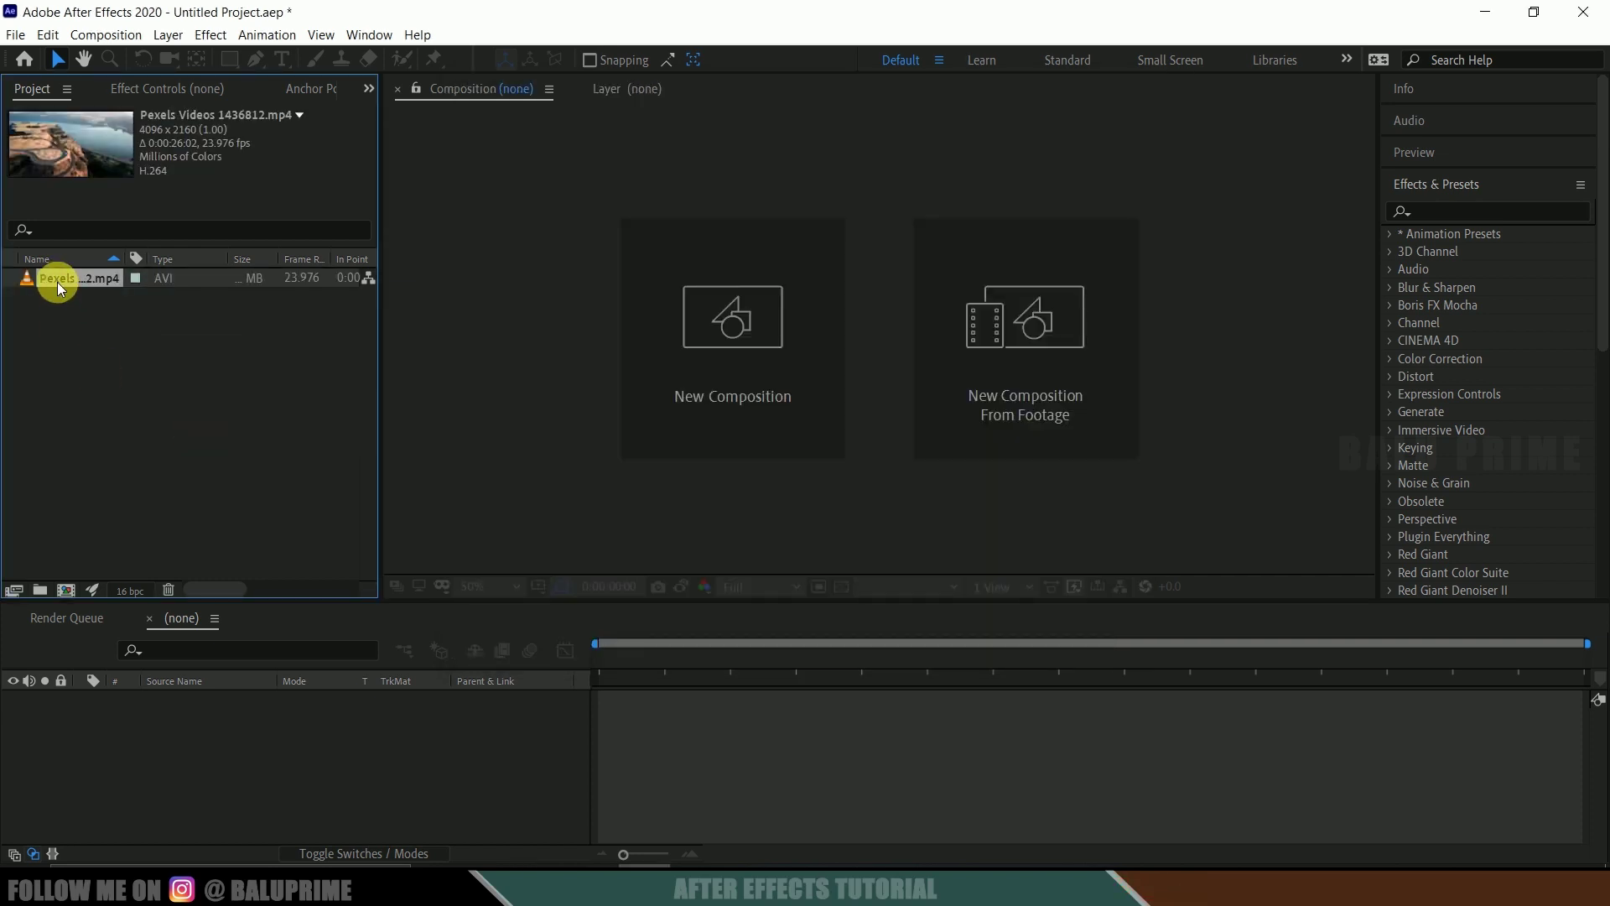
left_click_drag(58, 282, 72, 585)
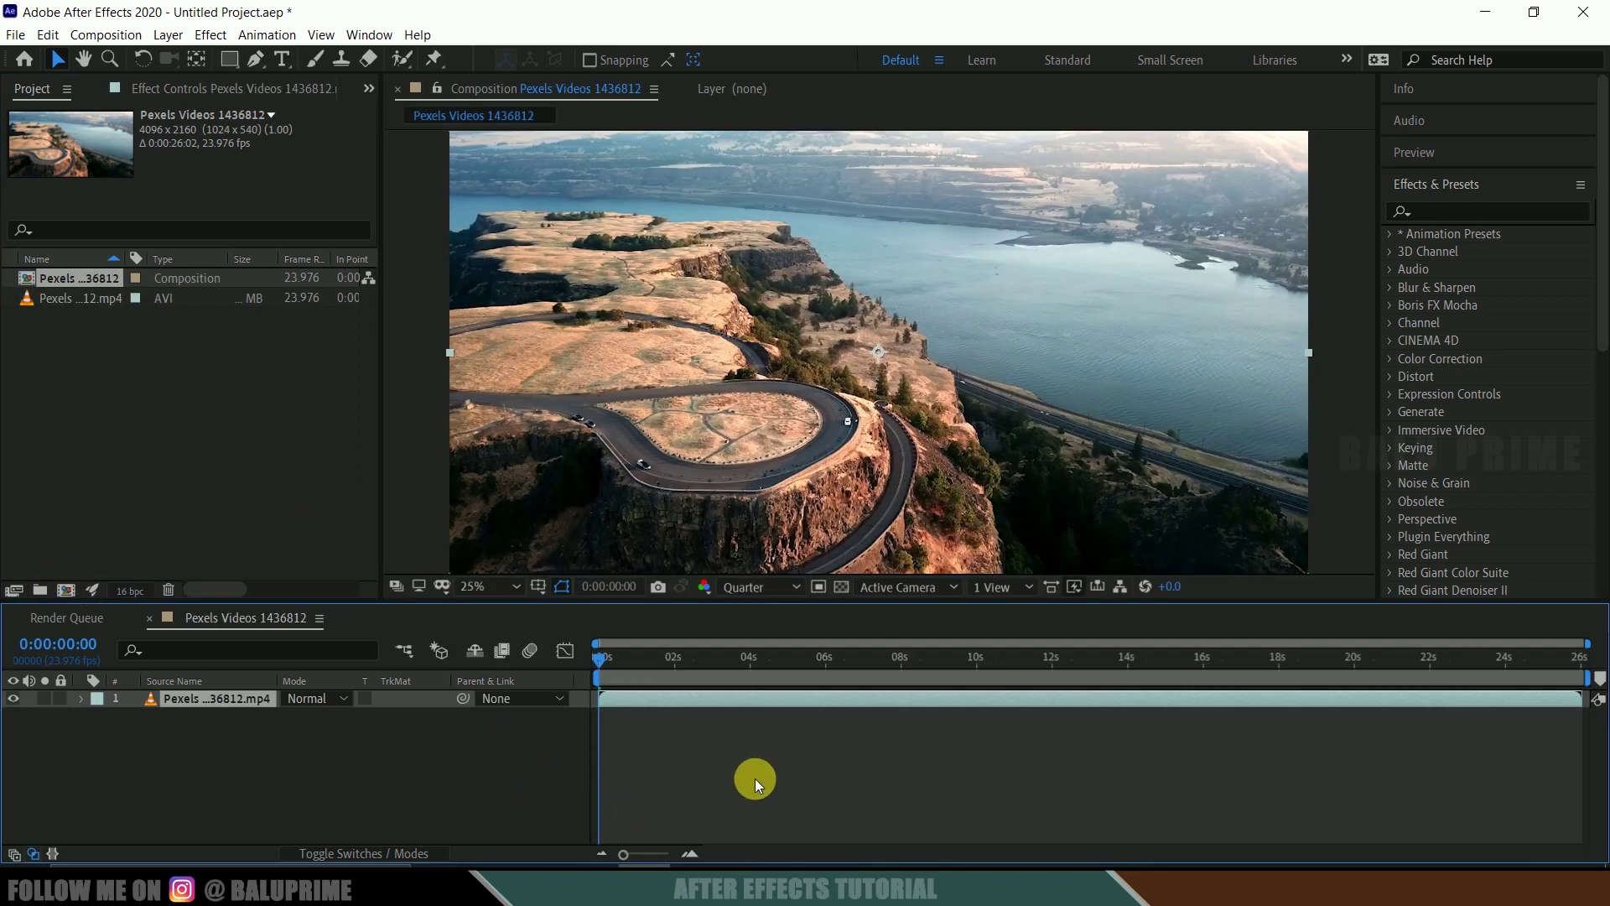
Trim the composition to a 12-second work area ending at 11:23
key("space")
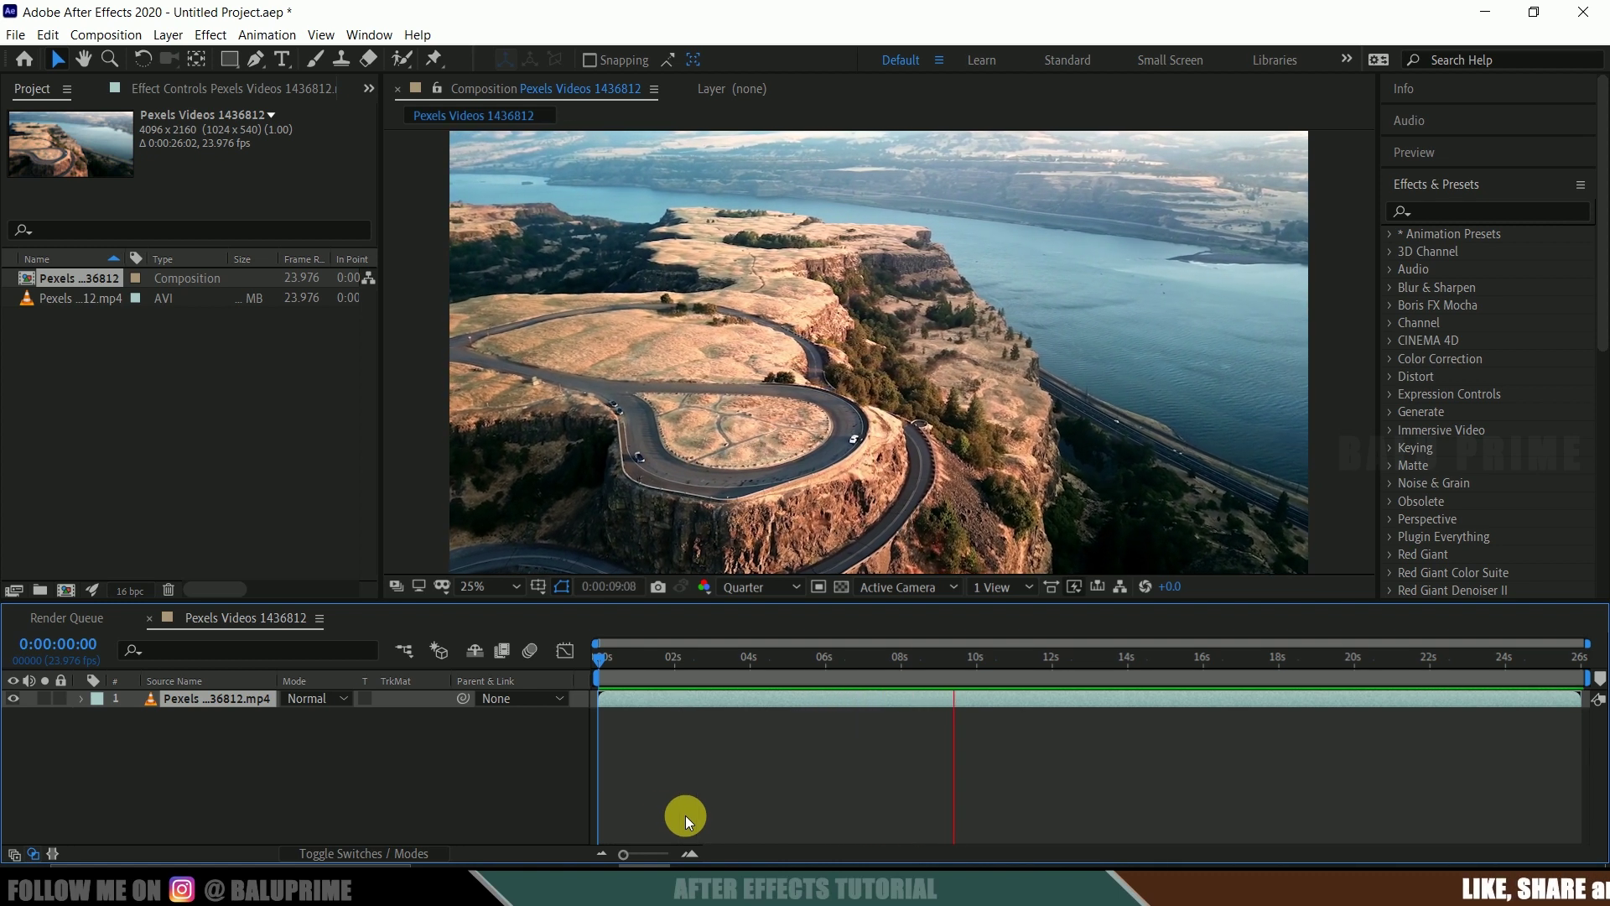
mouse_move(604, 661)
left_mouse_down()
mouse_move(1519, 691)
mouse_move(1050, 728)
left_mouse_up()
key("n")
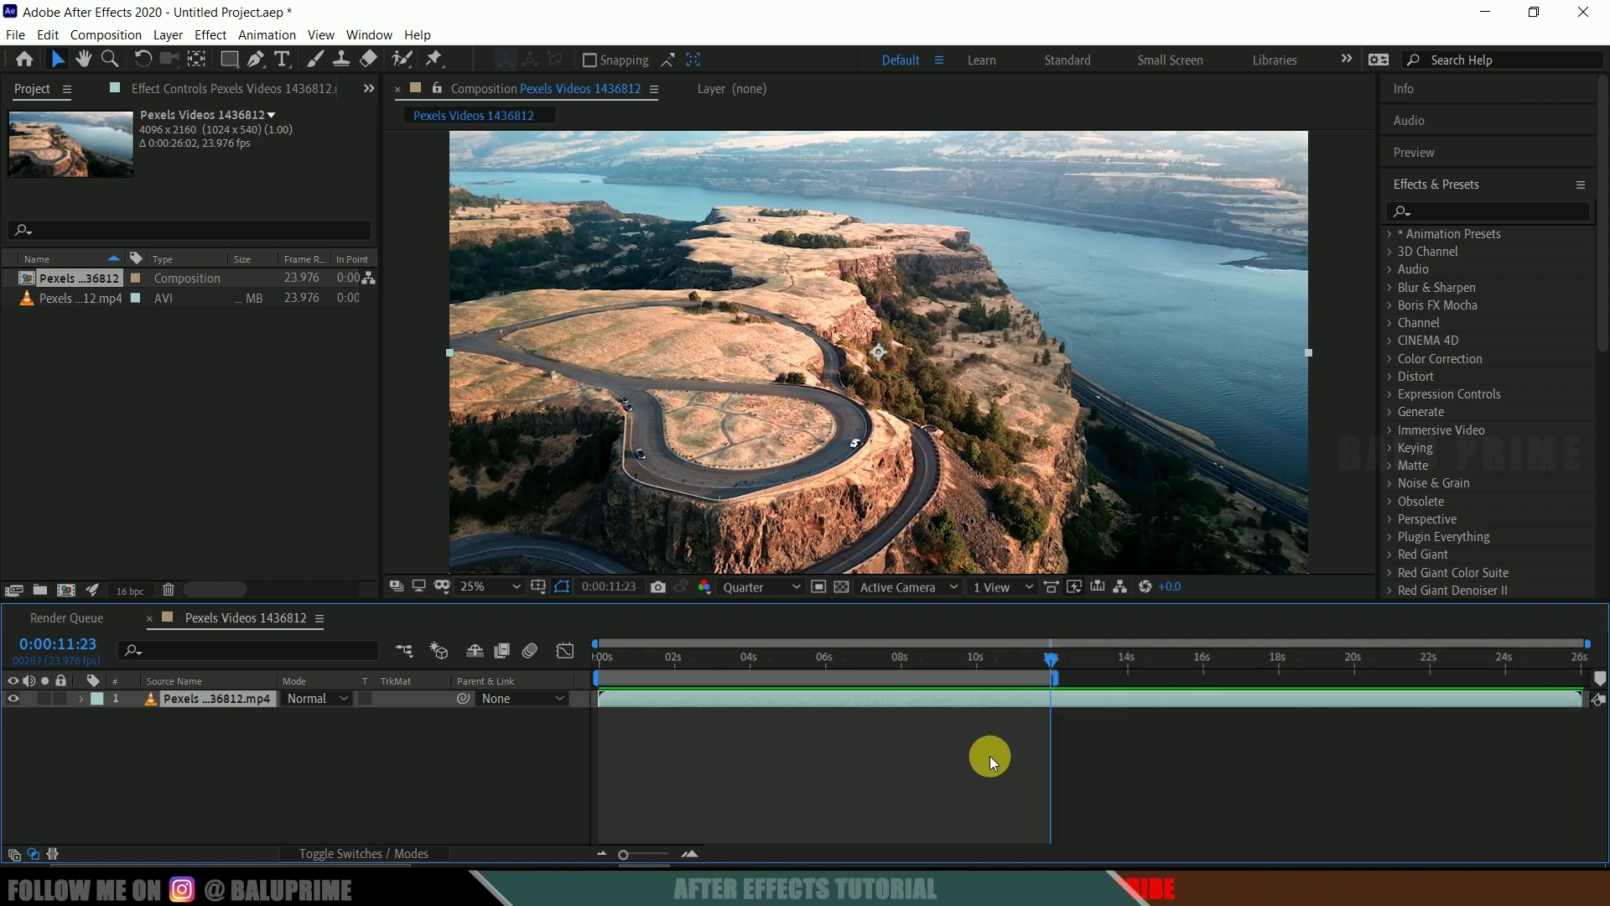
right_click(988, 681)
left_click(1023, 730)
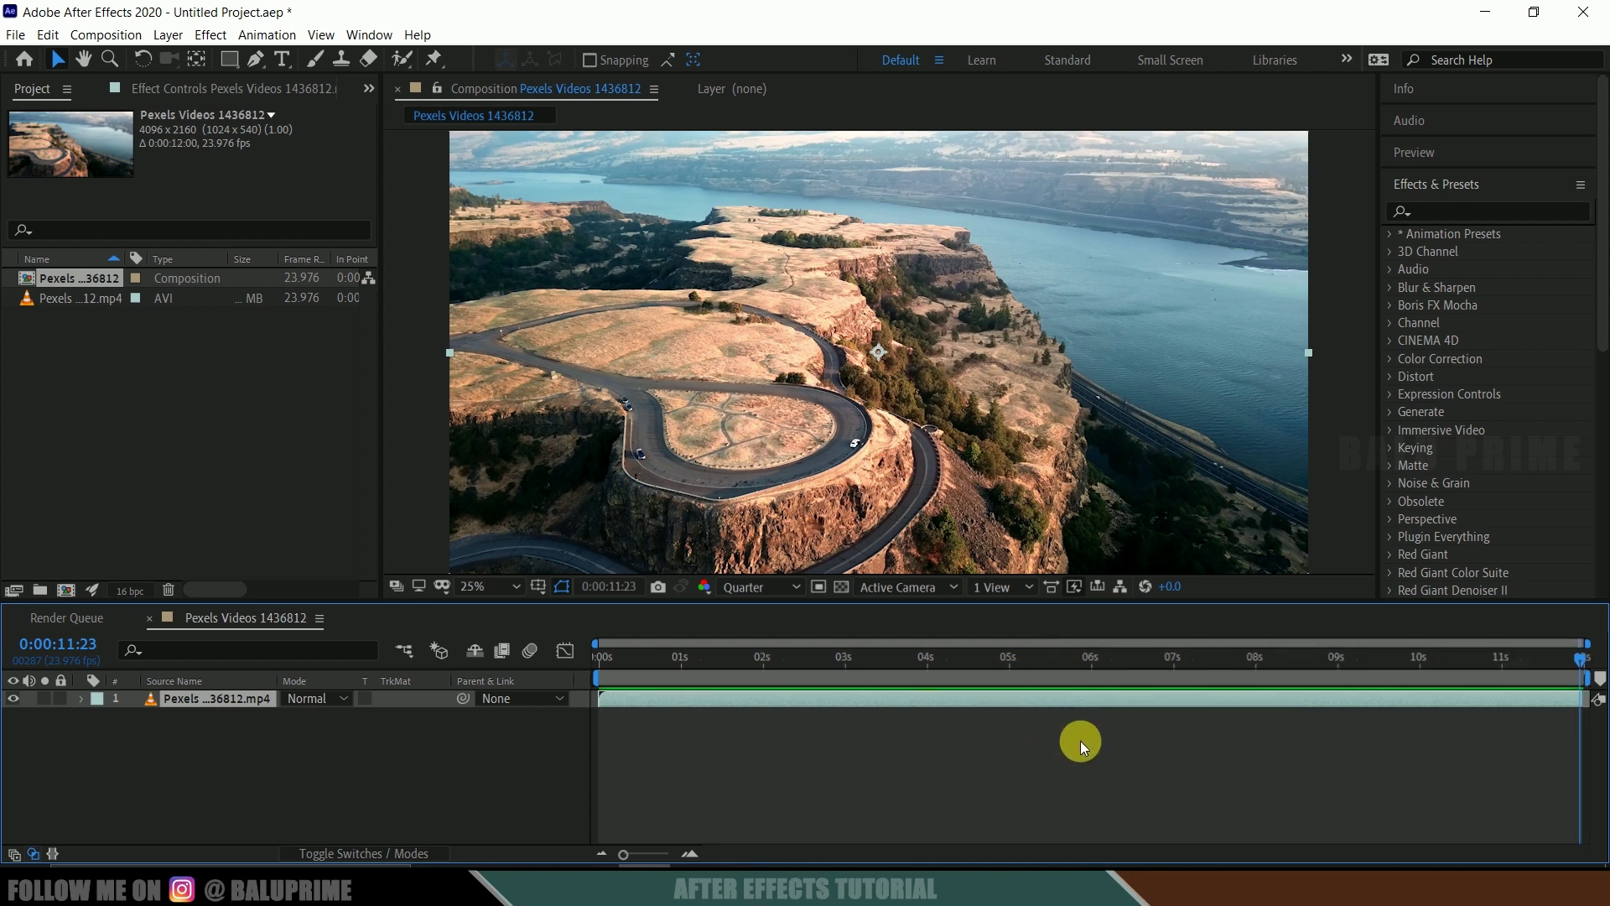
key("Home")
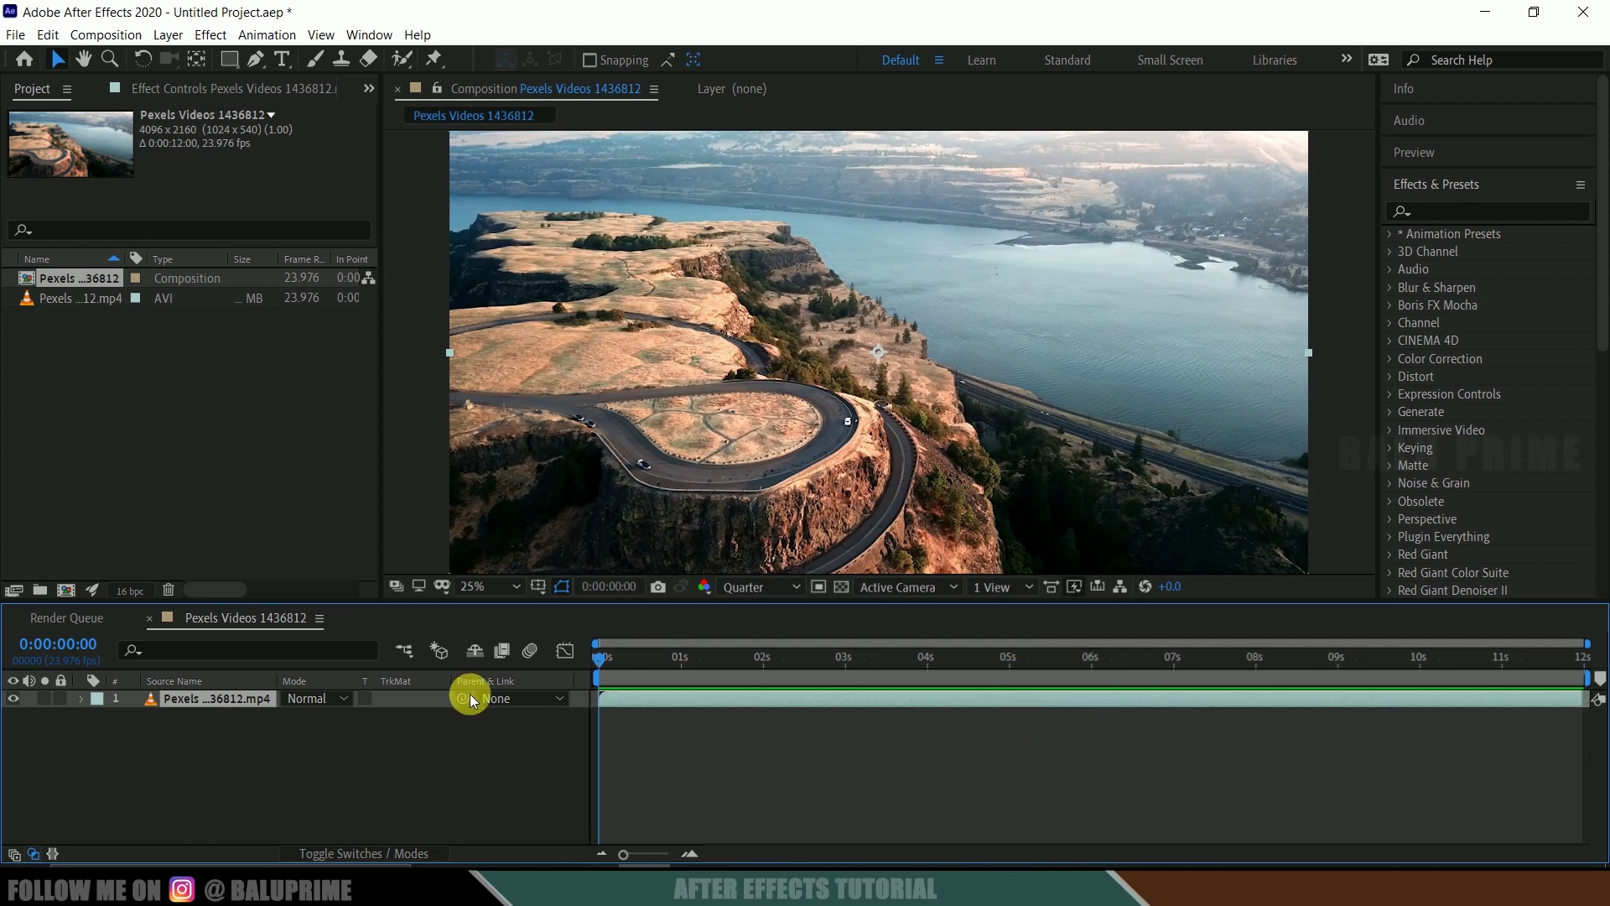
Preview the trimmed composition and select the footage layer
key("space")
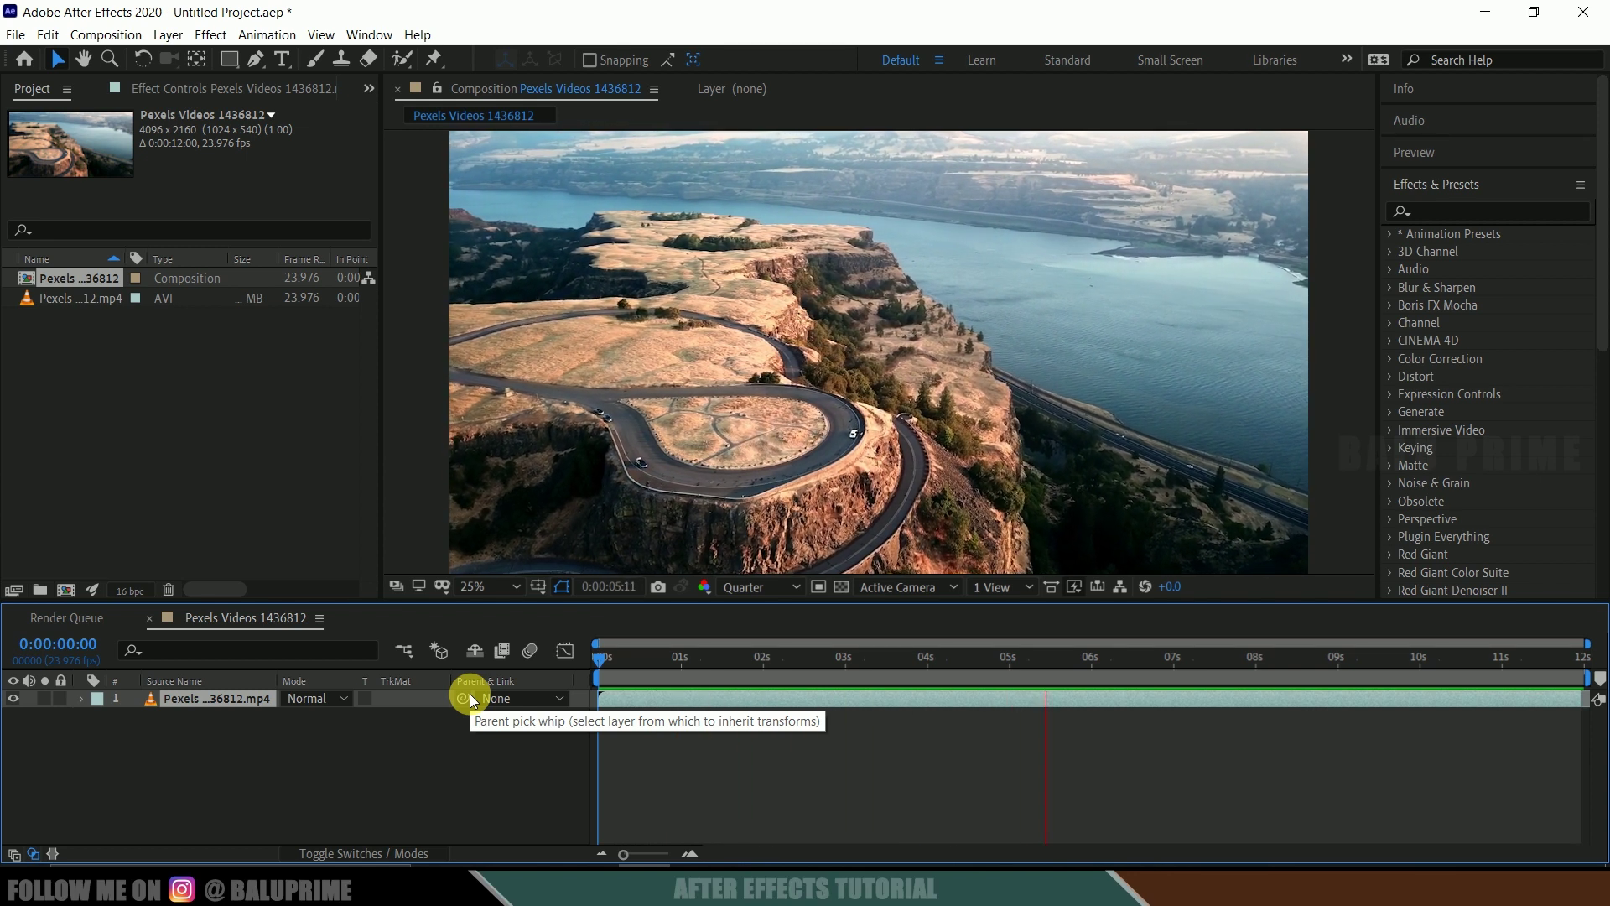
mouse_move(602, 659)
left_mouse_down()
mouse_move(626, 659)
mouse_move(587, 664)
left_mouse_up()
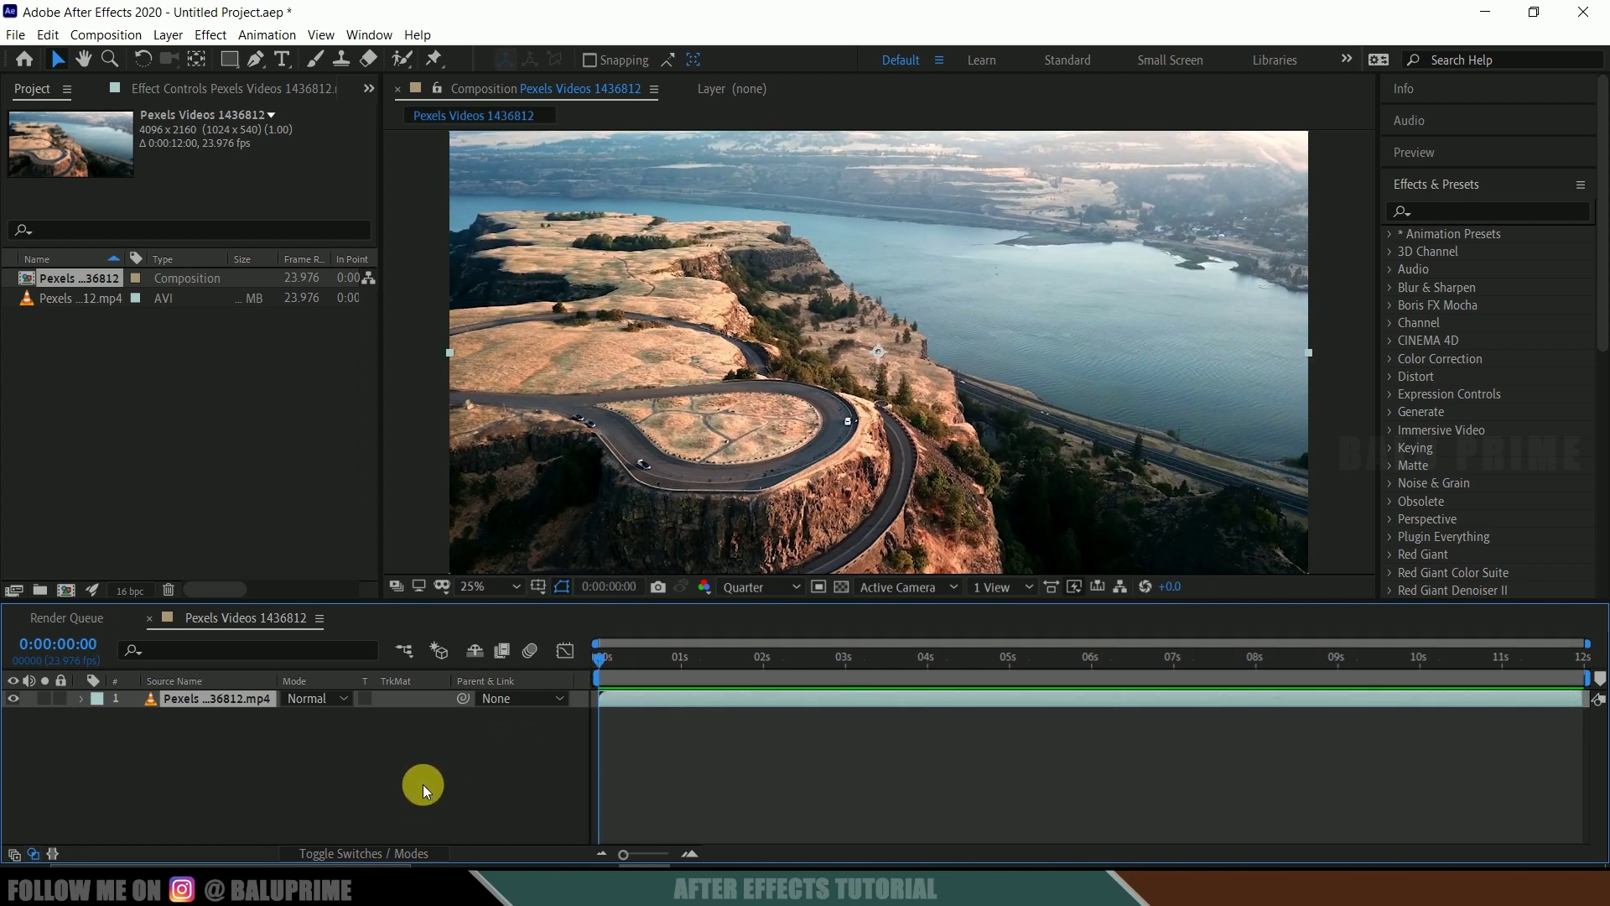
left_click(253, 758)
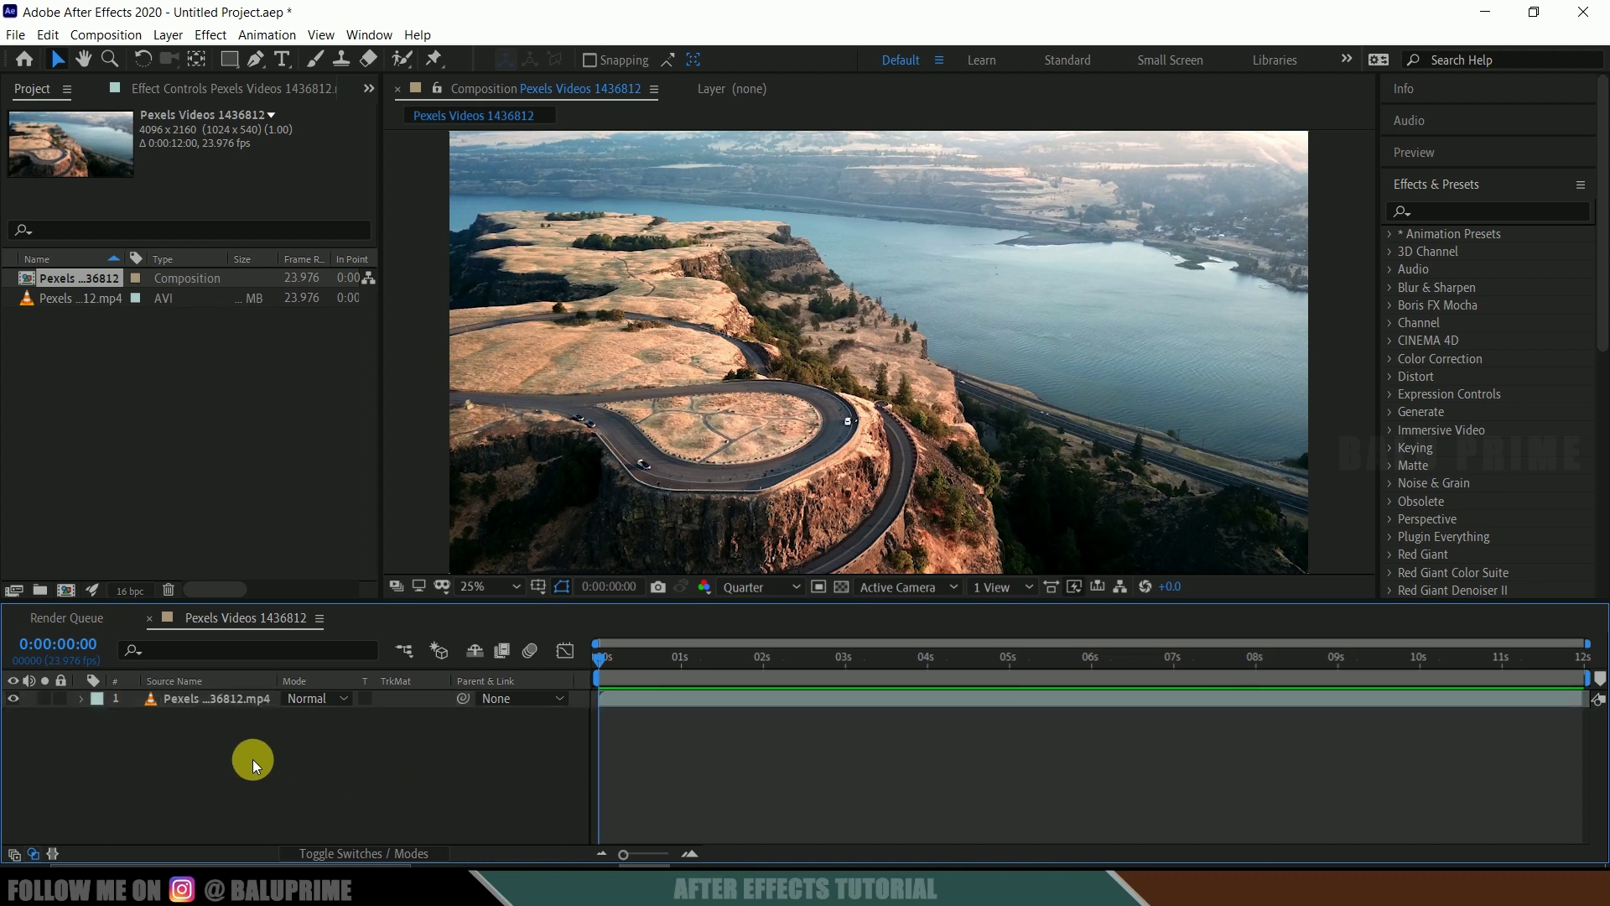
left_click(195, 698)
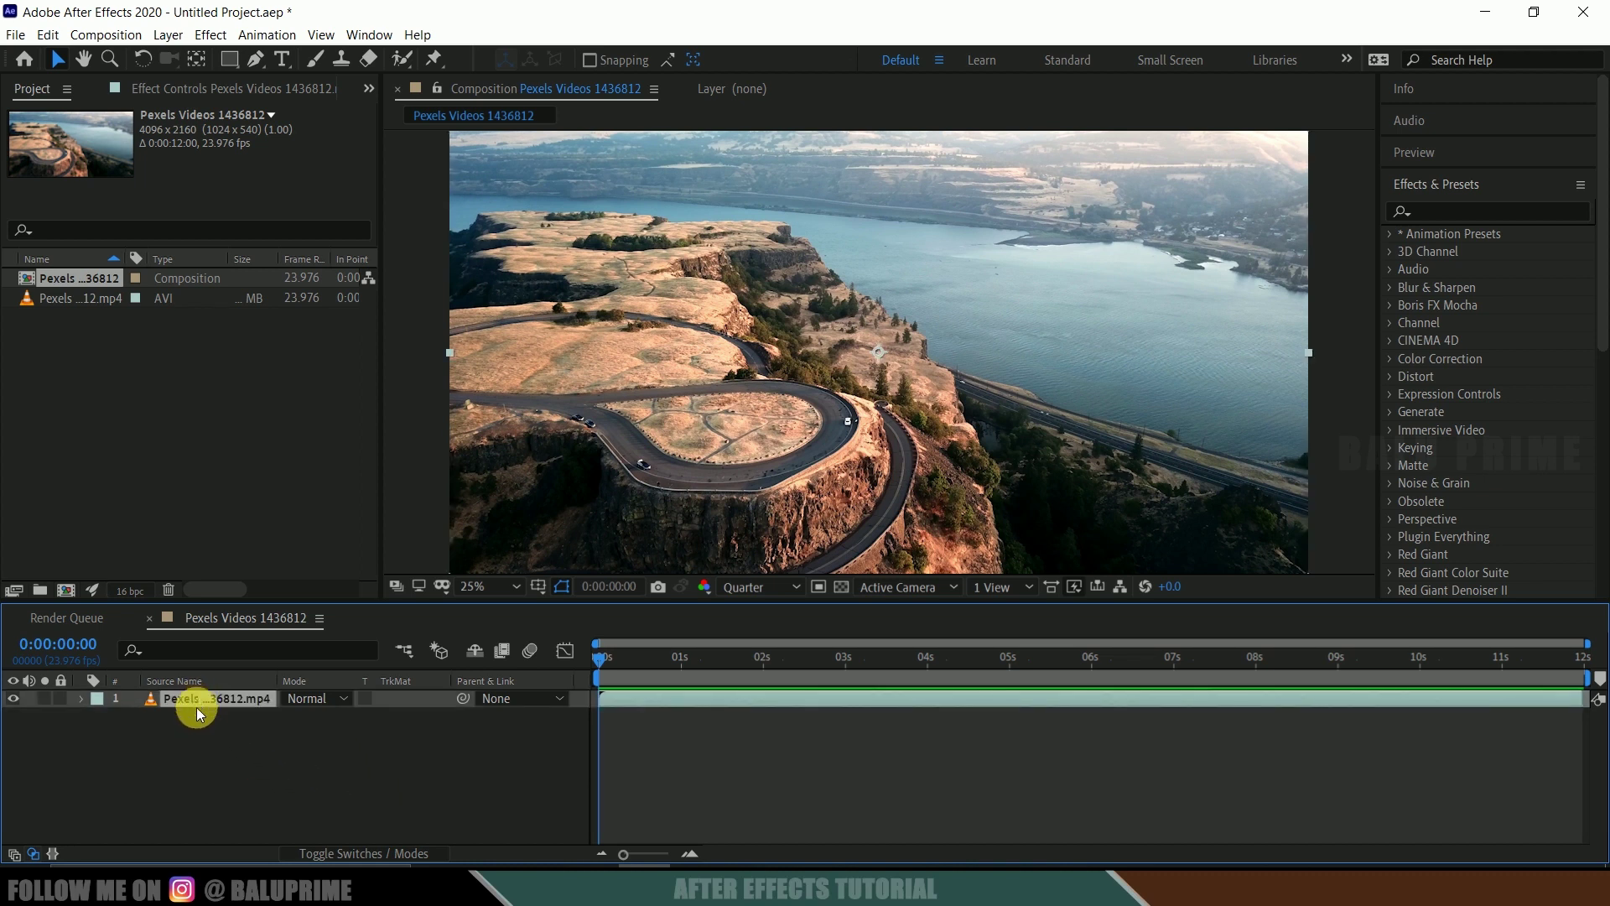
scroll(1552, 454, "down", 5)
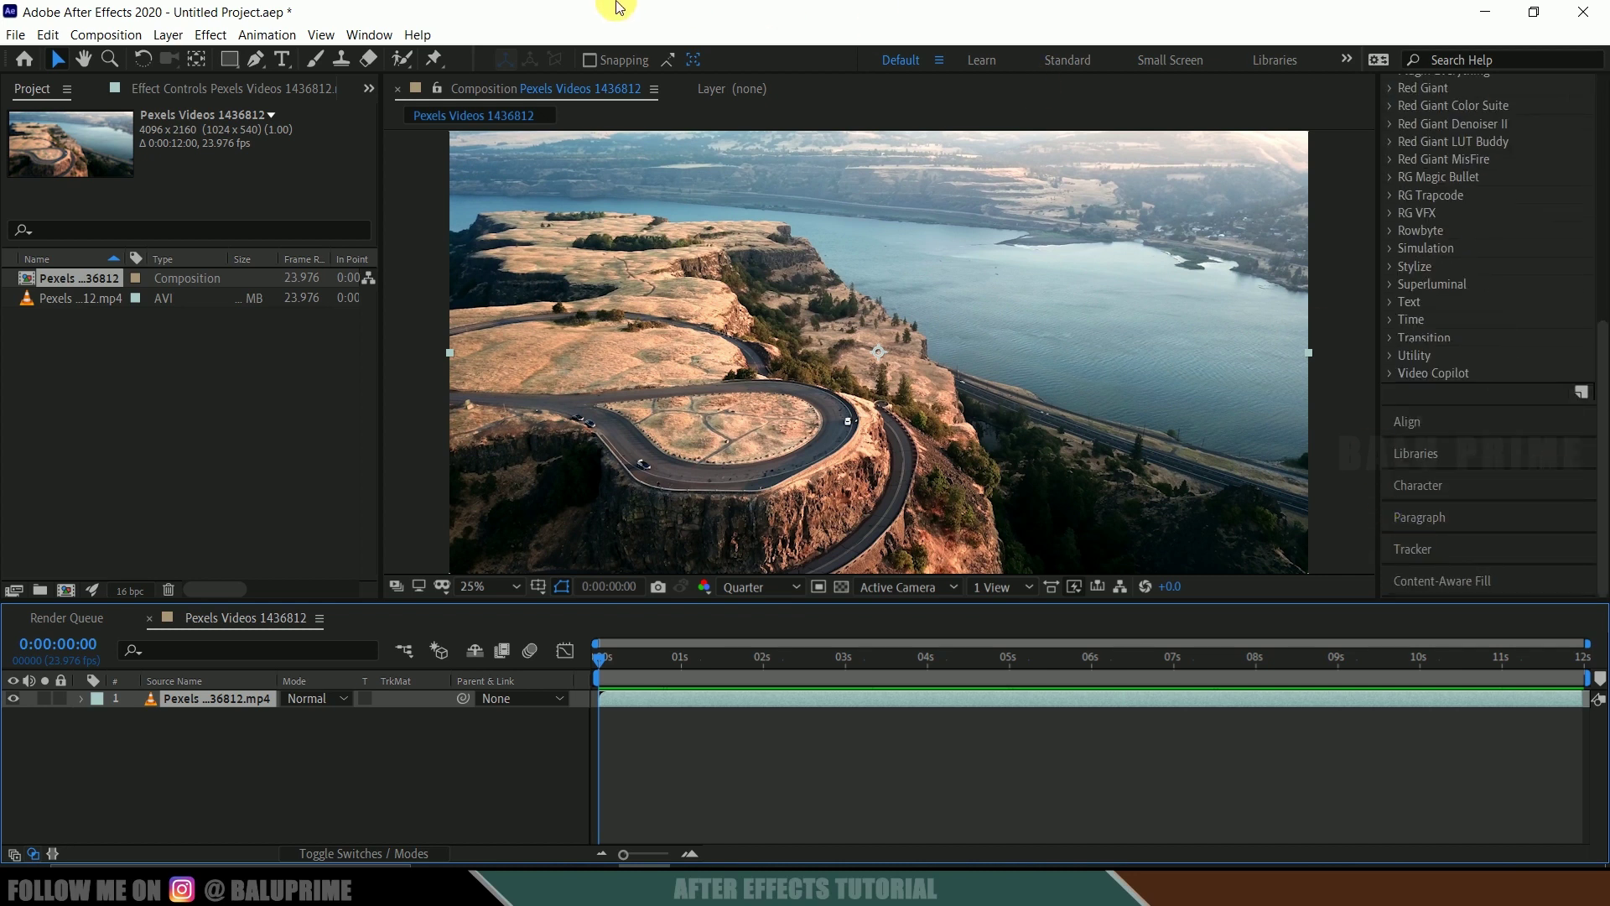
Switch to the Default workspace and bring up the Tracker panel for the footage layer
left_click(379, 35)
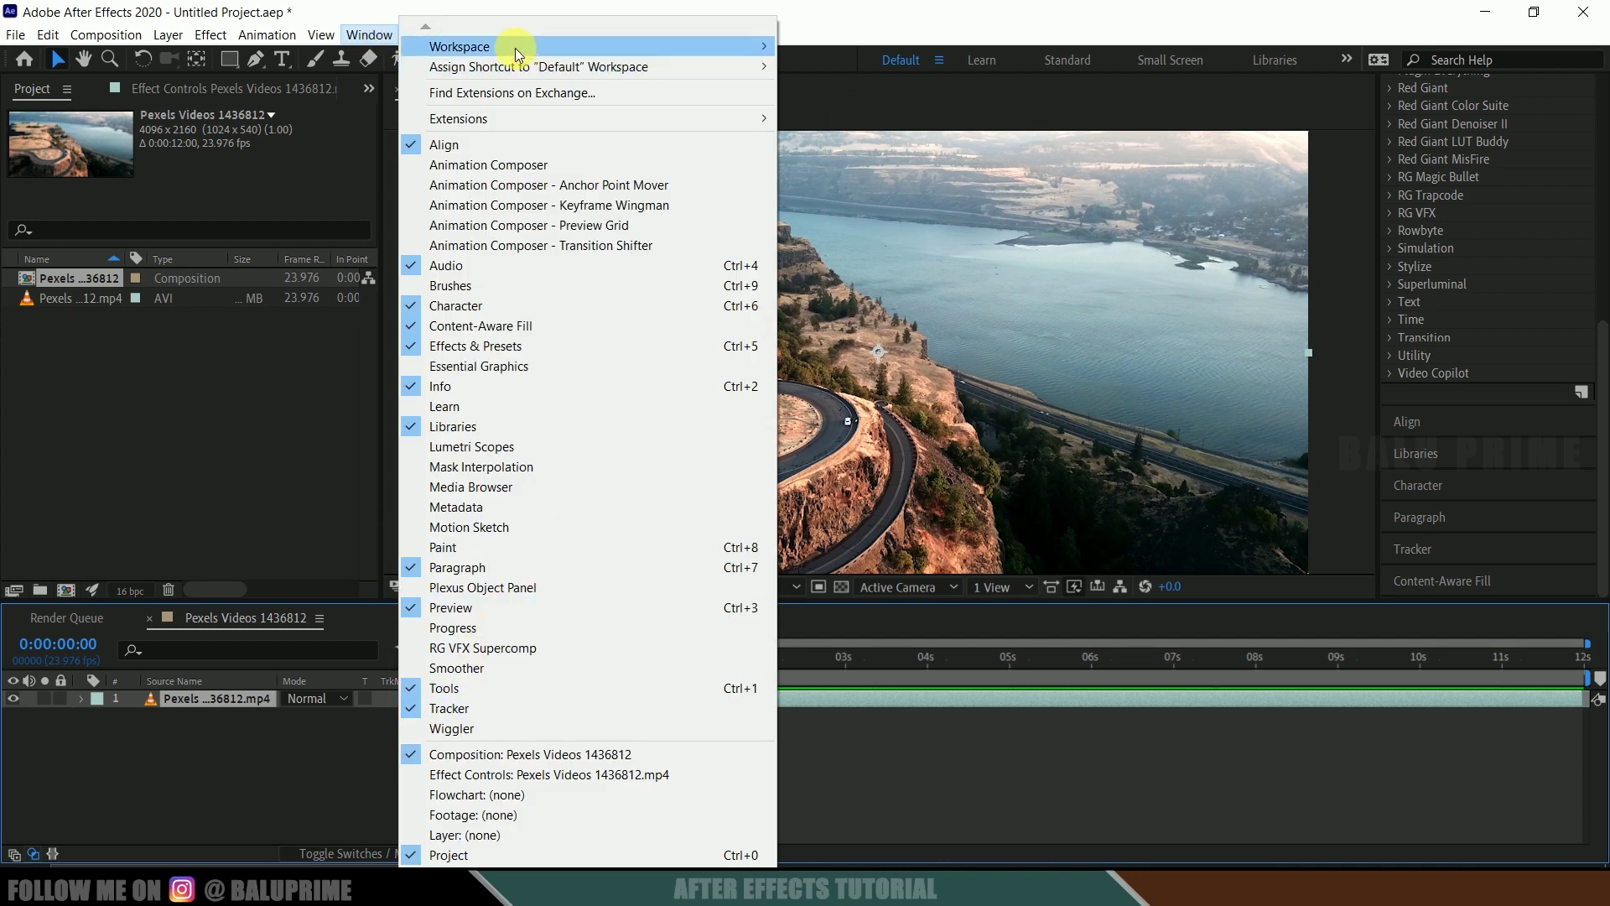
mouse_move(515, 50)
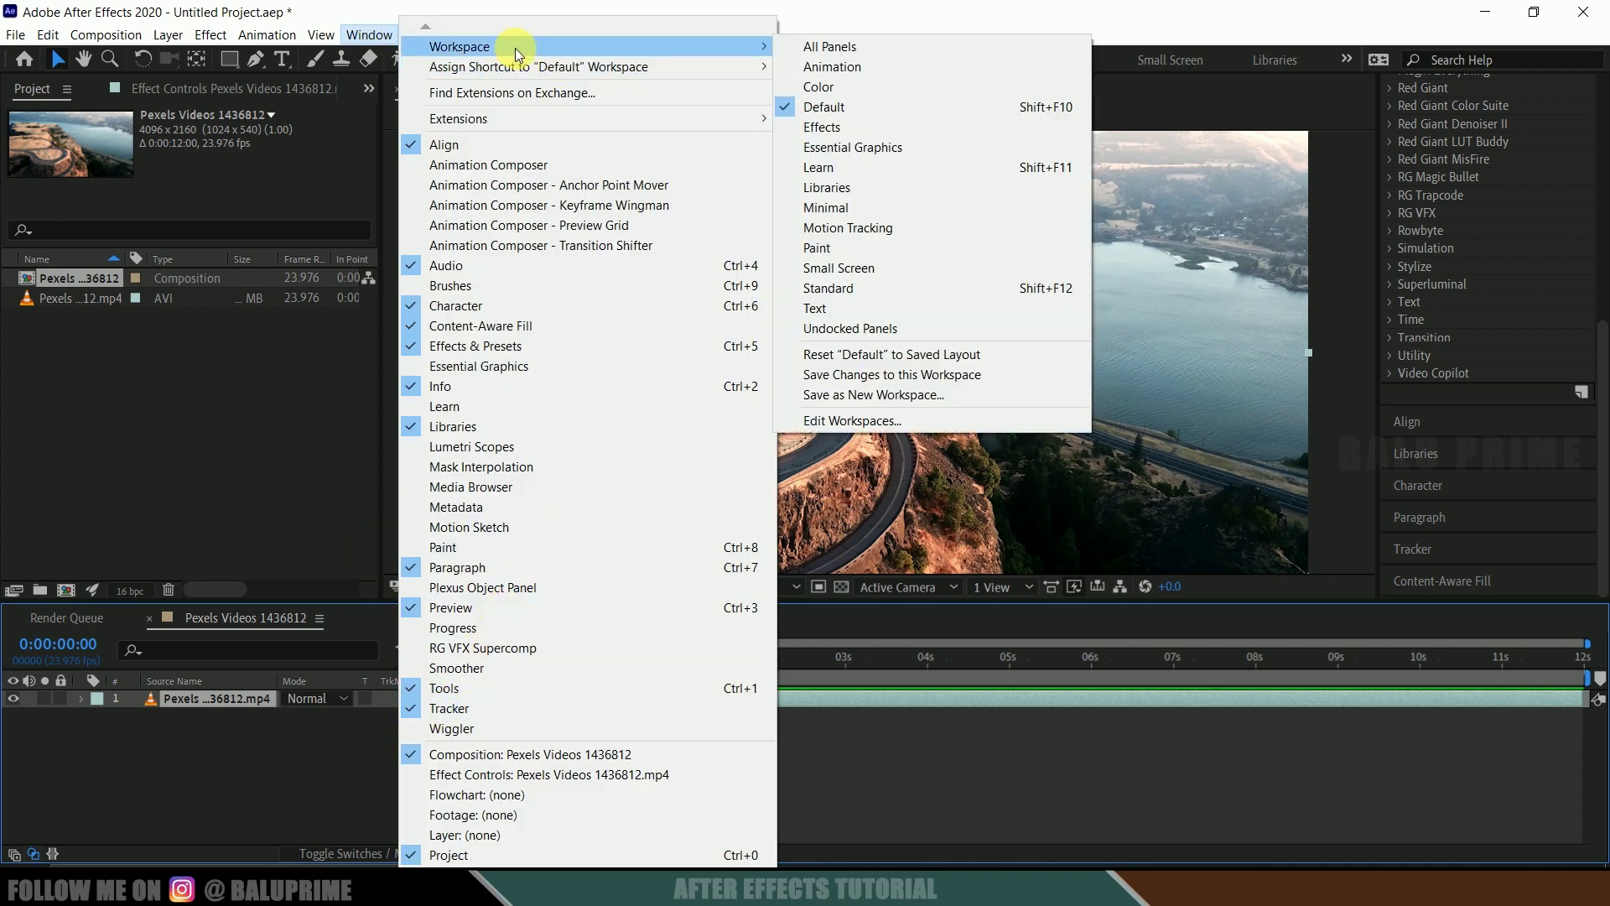
left_click(826, 109)
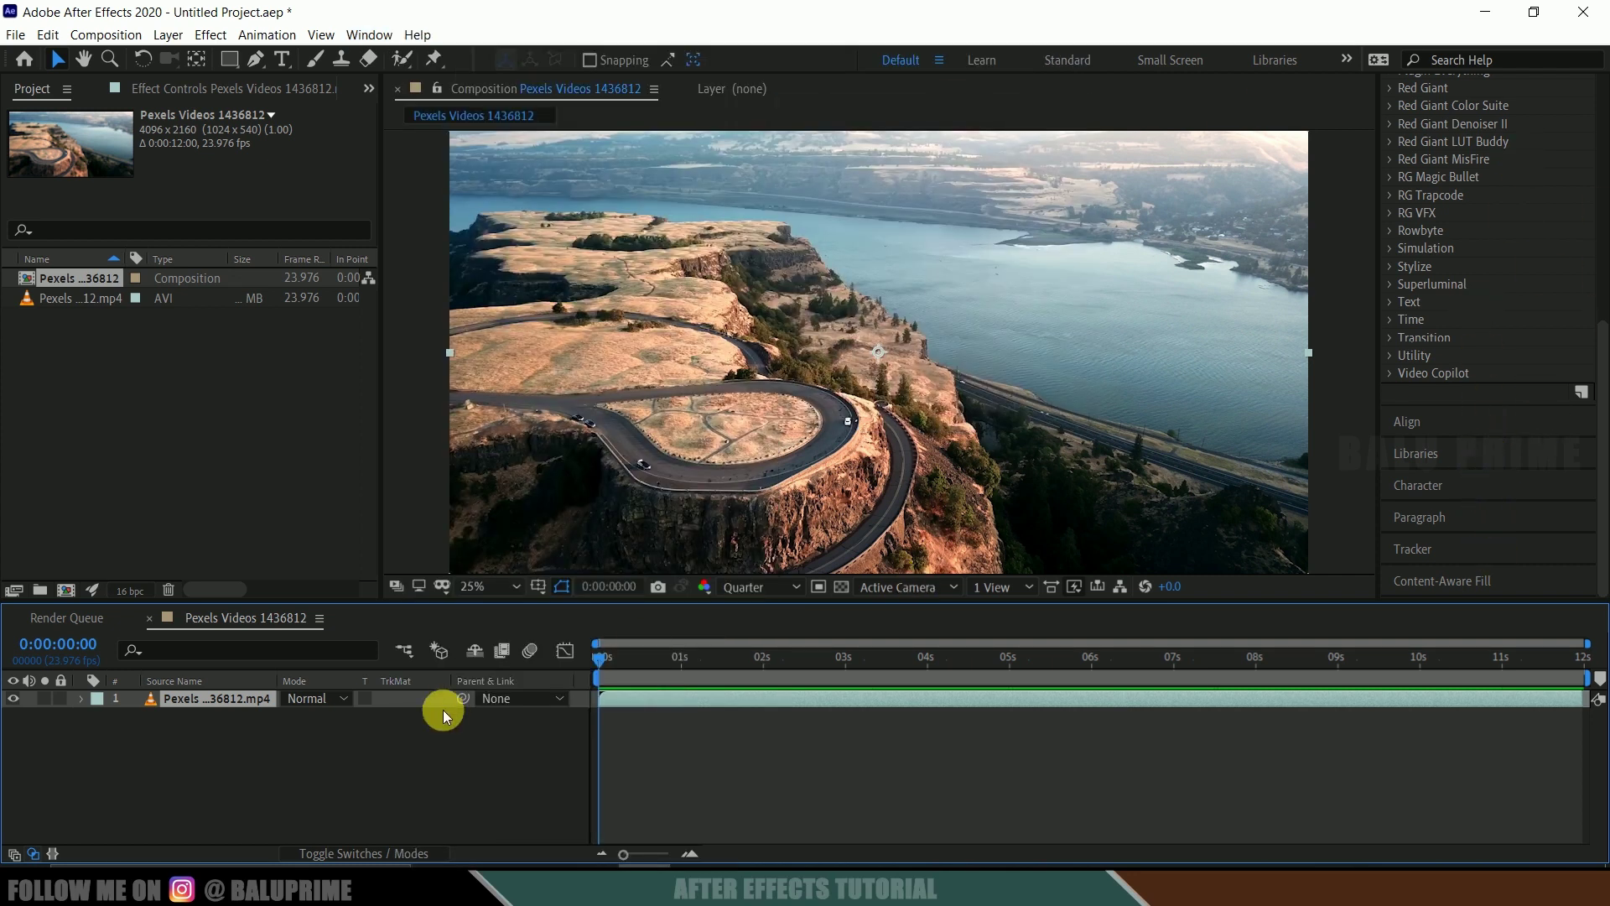
left_click(175, 799)
left_click(188, 698)
left_click(1414, 548)
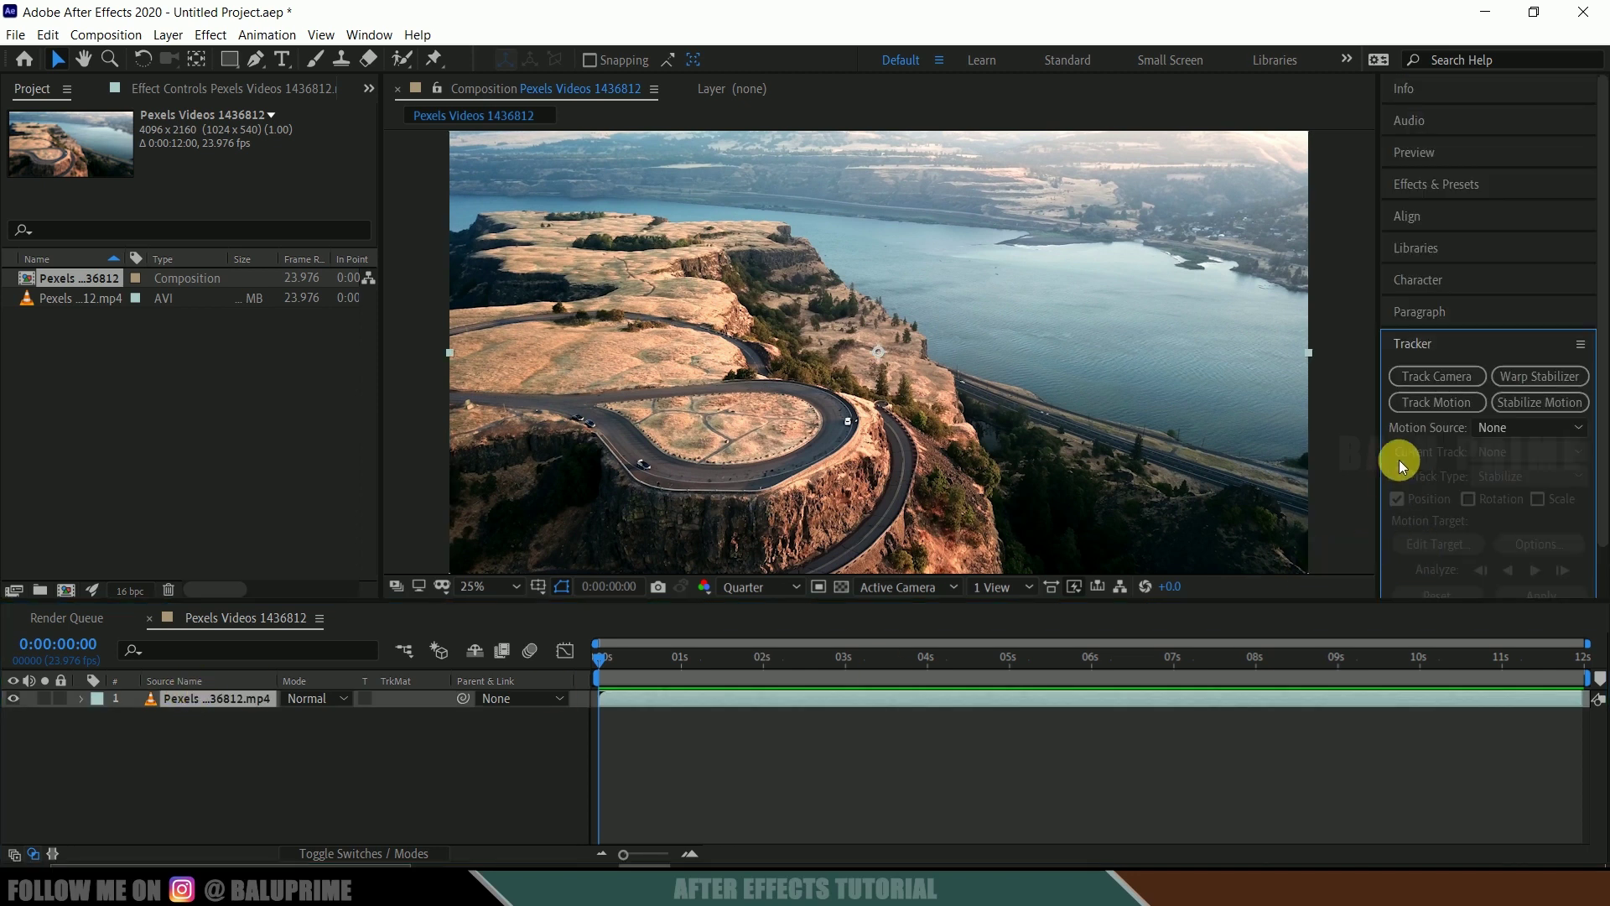
Run a 3D camera track with Detailed Analysis on, solving to 0.41-pixel average error
left_click(1433, 375)
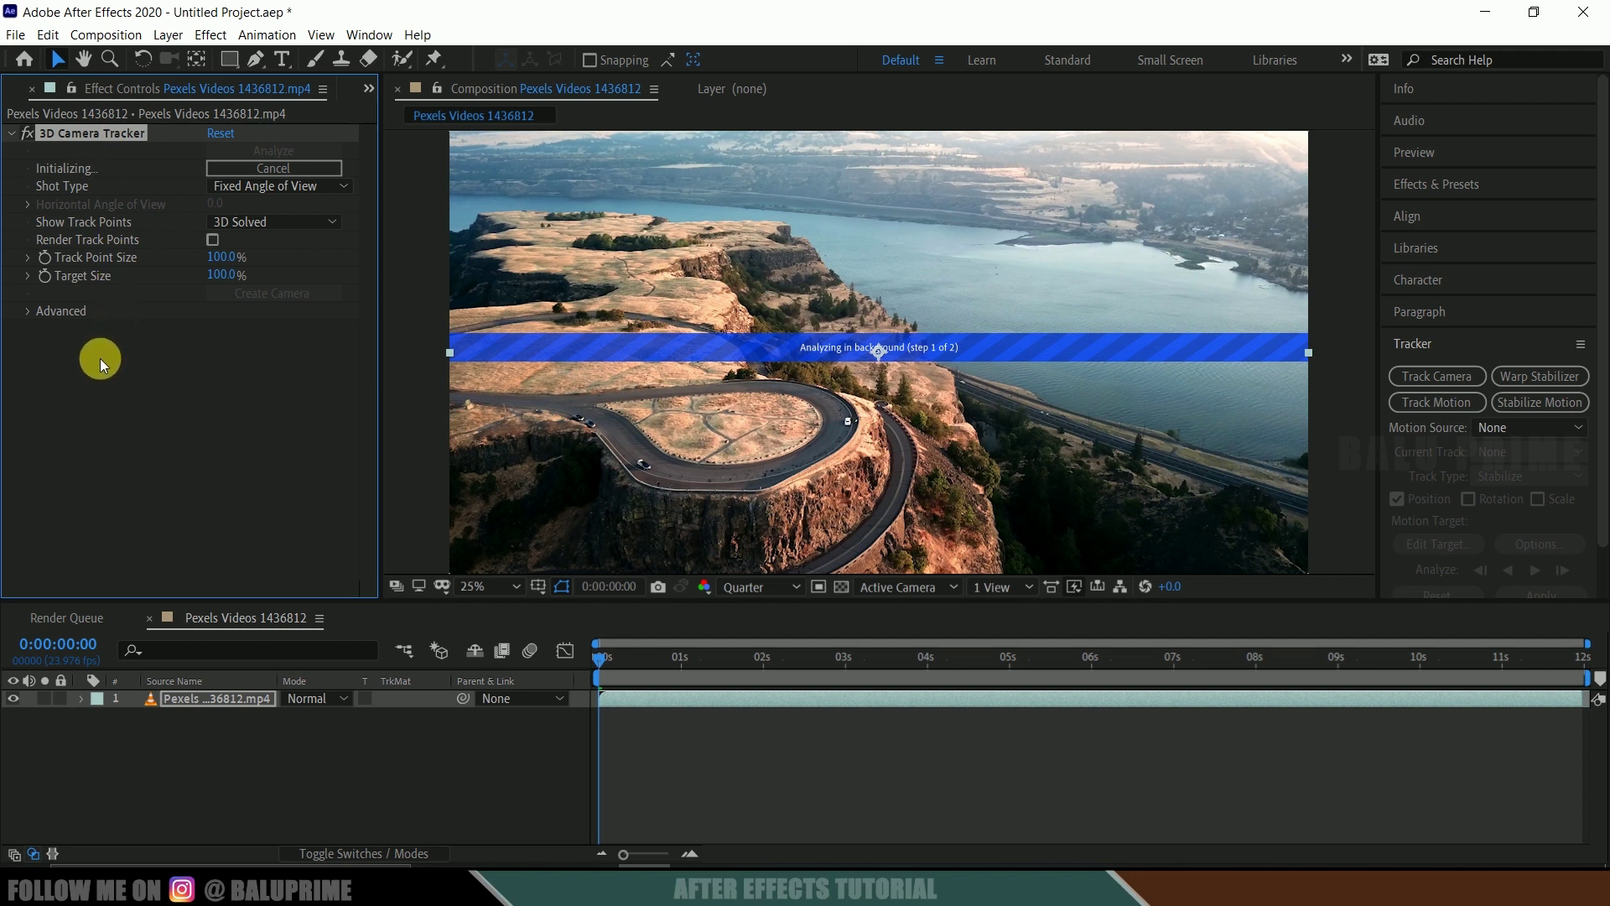
left_click(28, 311)
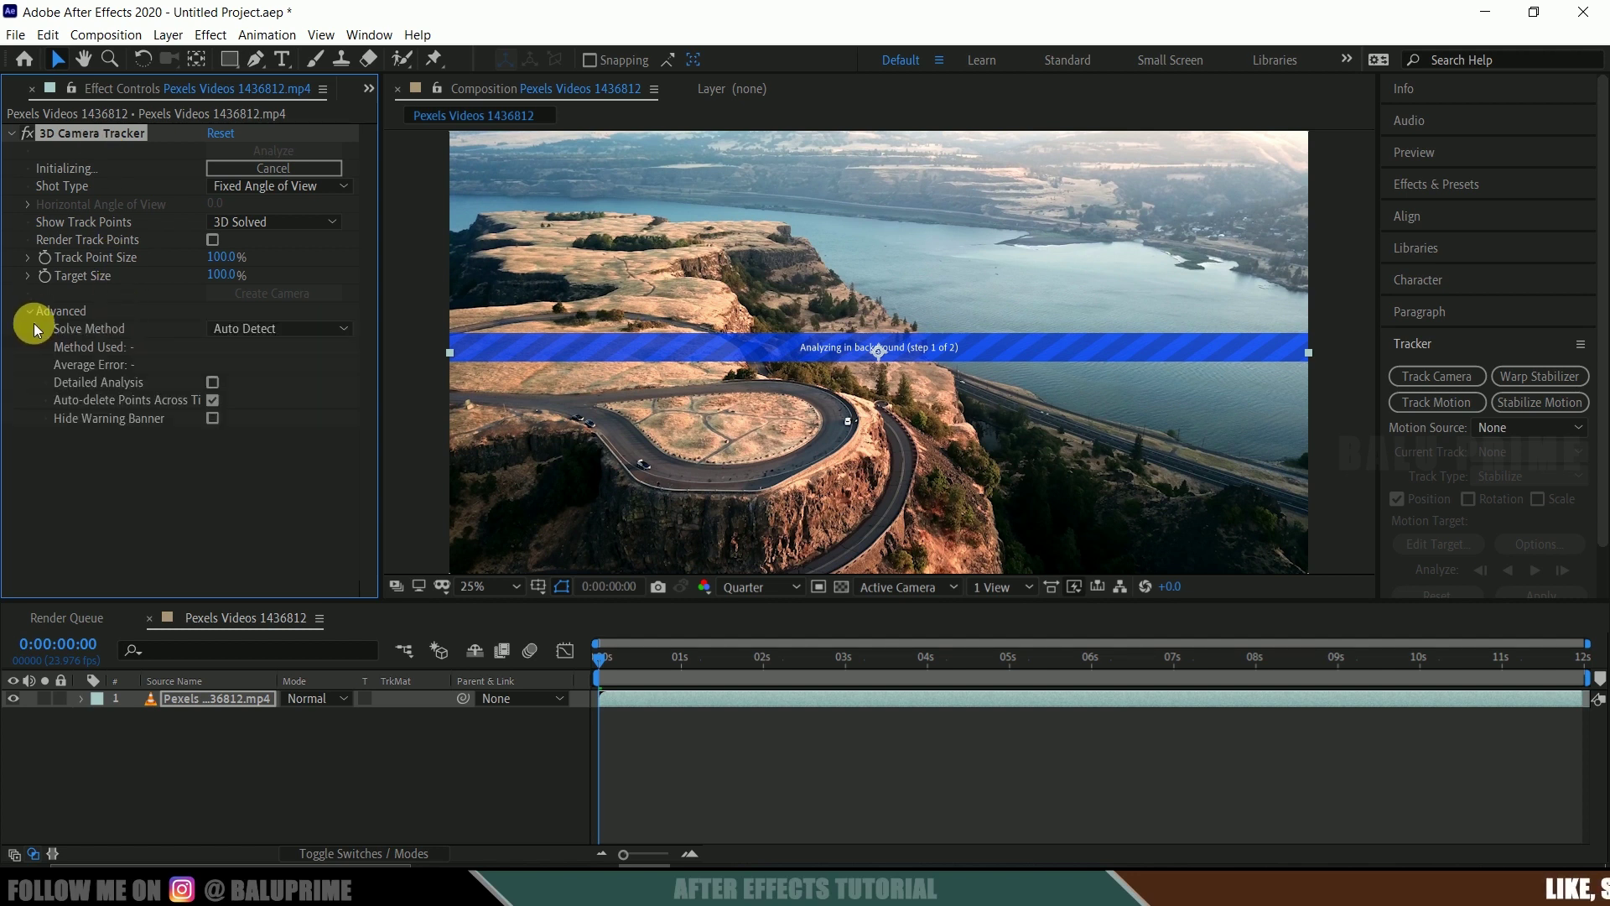
left_click(213, 383)
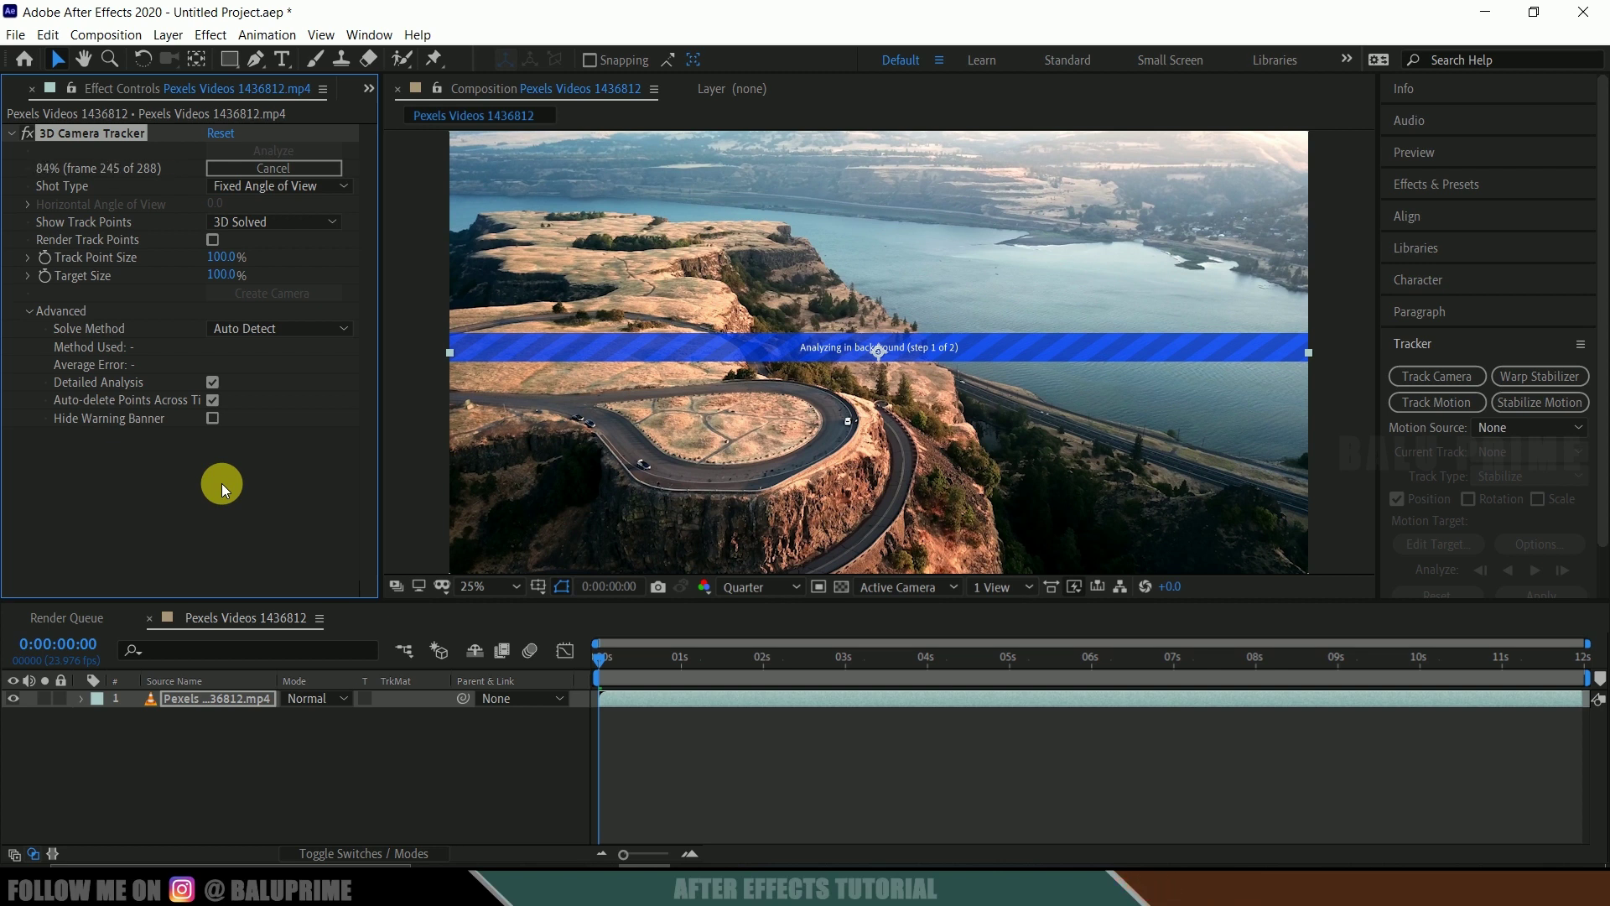
left_click(671, 468)
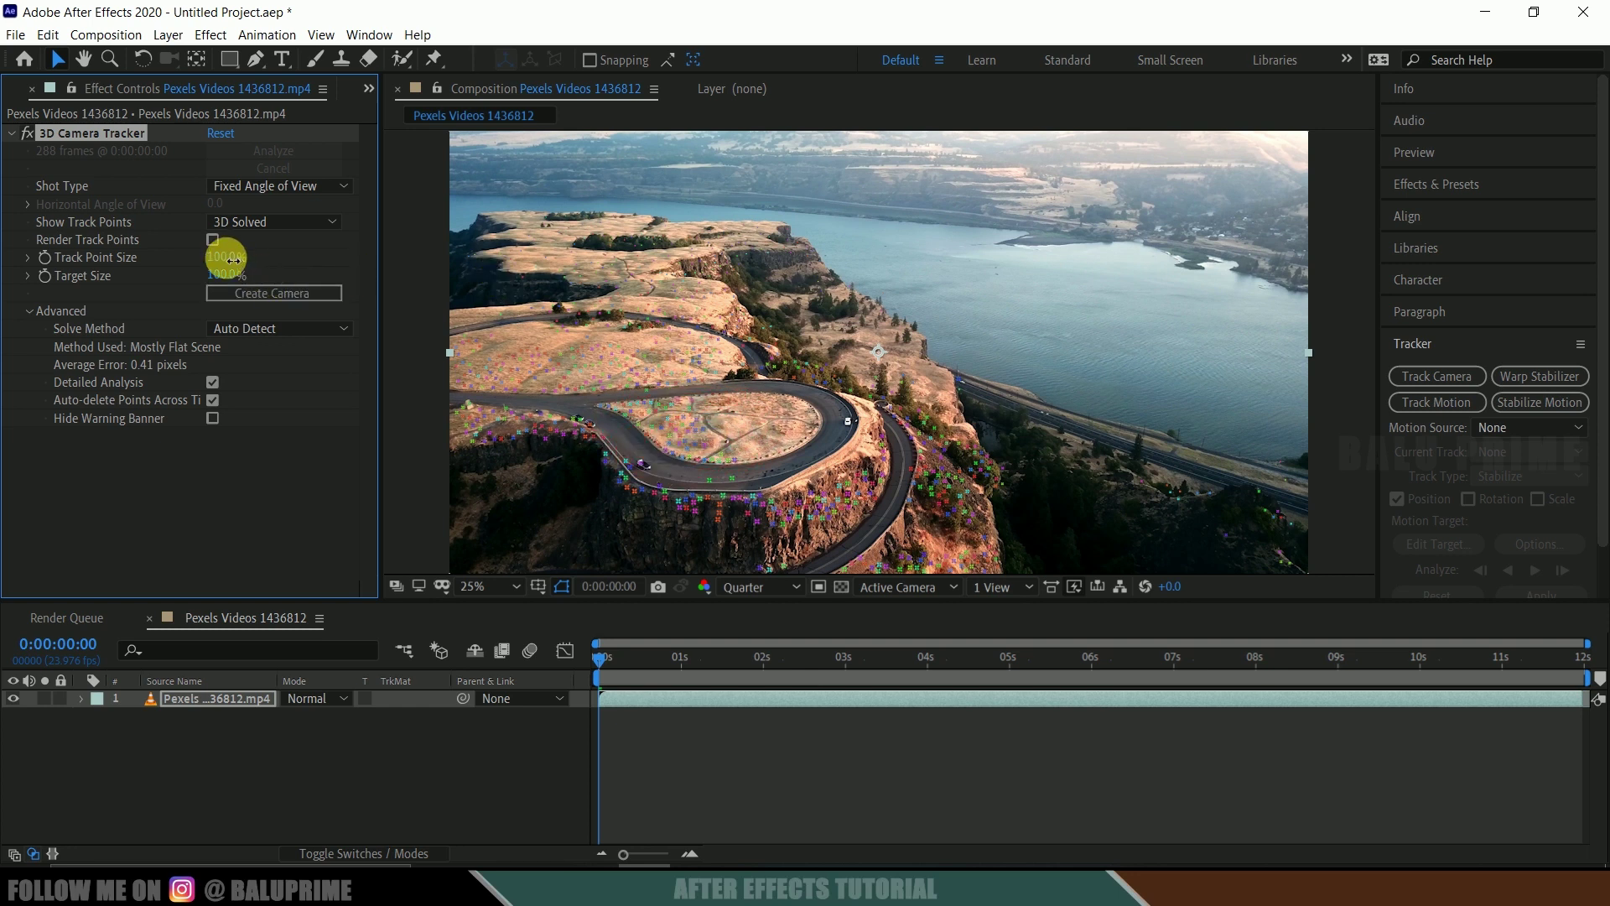
Enlarge track points to 169% and select a cluster on the road inside the hairpin bend
left_click_drag(234, 260, 300, 259)
left_click_drag(818, 600, 817, 696)
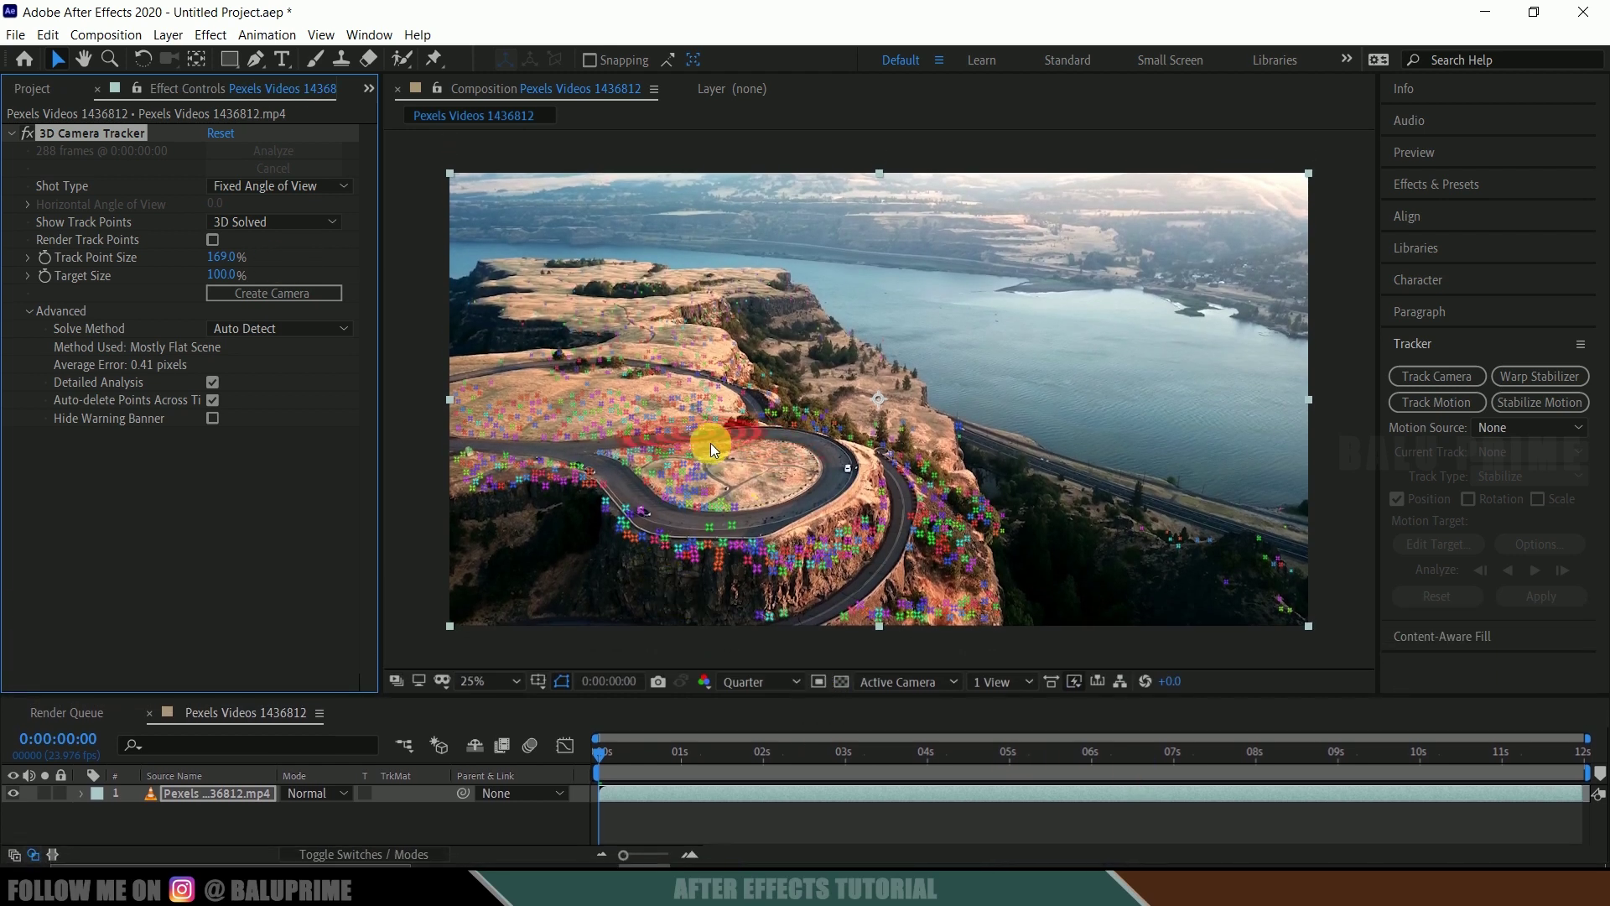
left_click(742, 476)
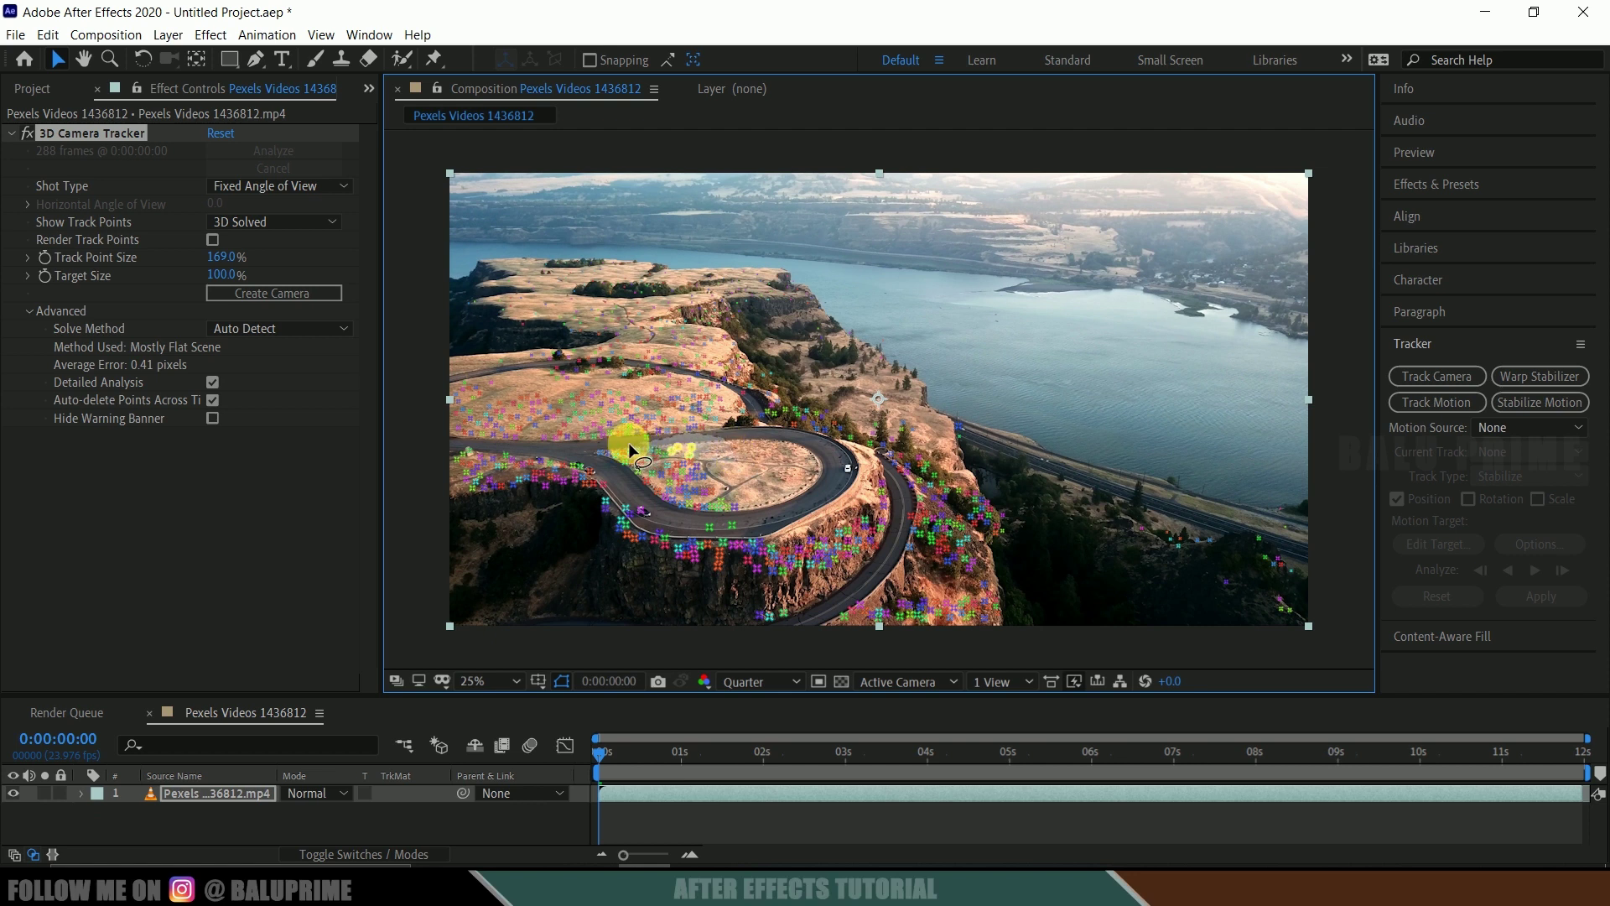
mouse_move(632, 450)
left_mouse_down()
mouse_move(611, 455)
mouse_move(647, 504)
mouse_move(703, 528)
mouse_move(732, 528)
mouse_move(766, 467)
mouse_move(709, 440)
mouse_move(751, 463)
left_mouse_up()
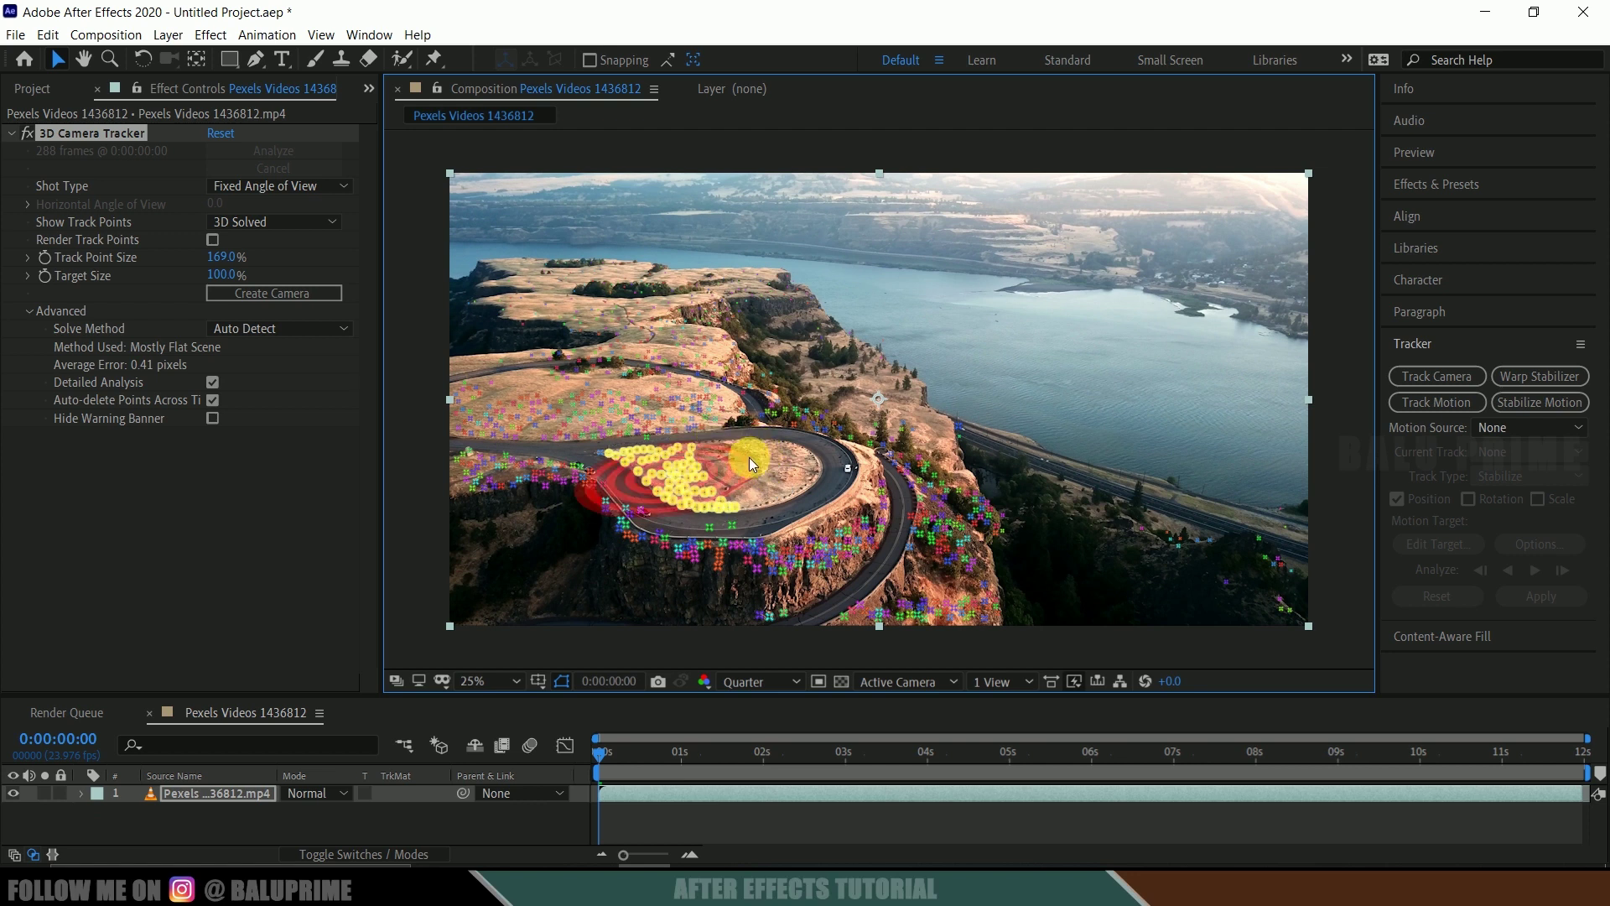
right_click(675, 467)
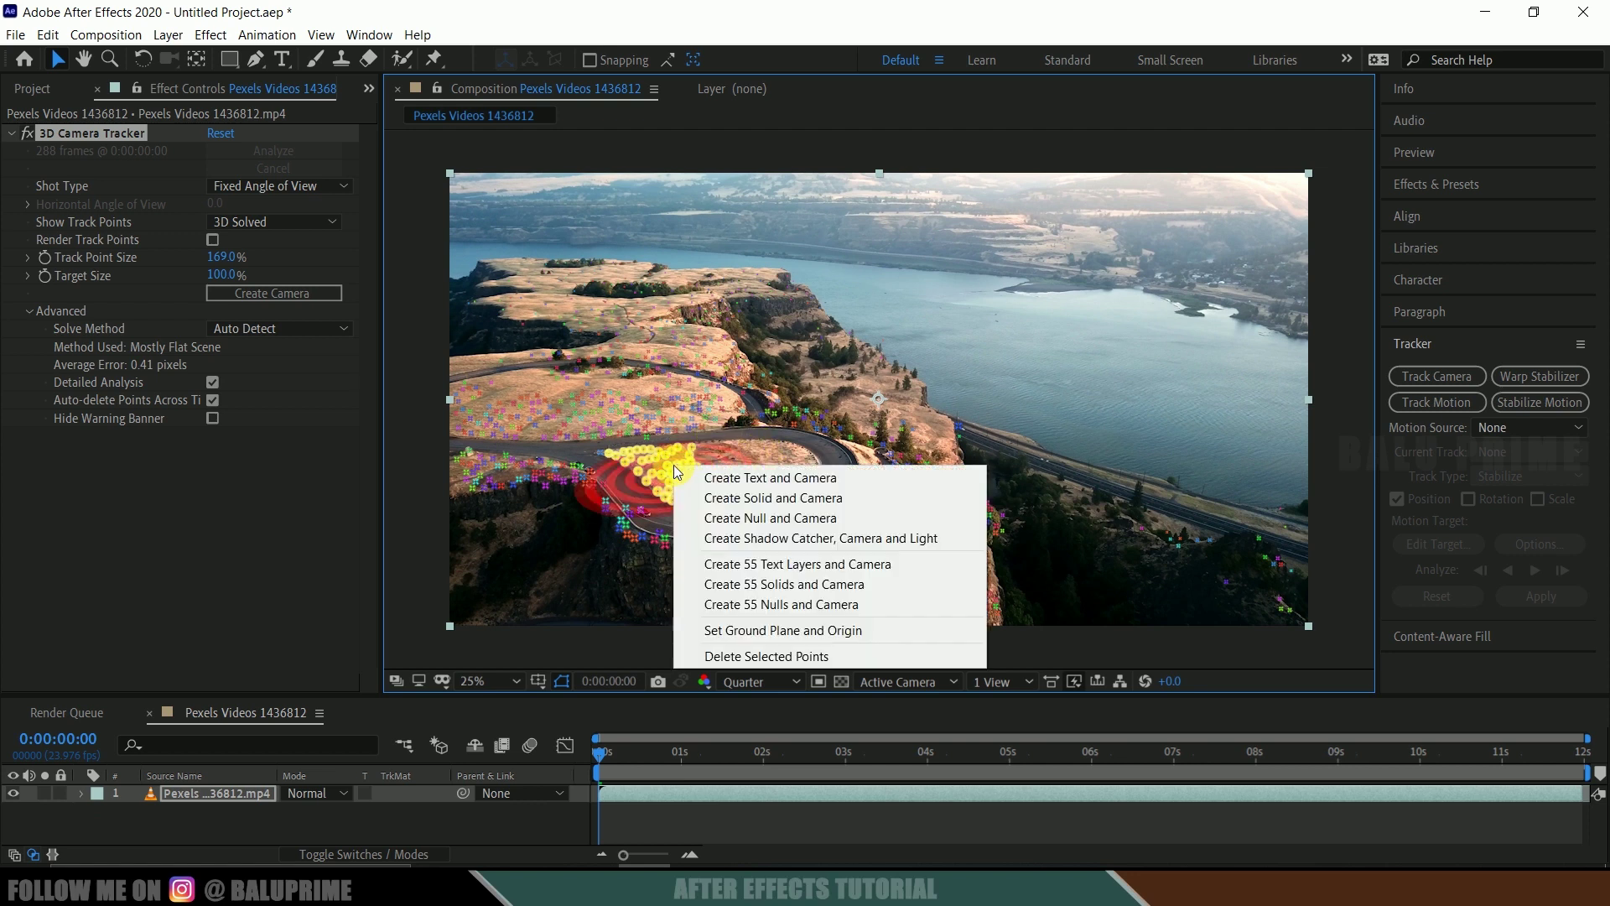
Create Track Solid 1 and a tracker camera from the points, then preview it on the road
left_click(772, 498)
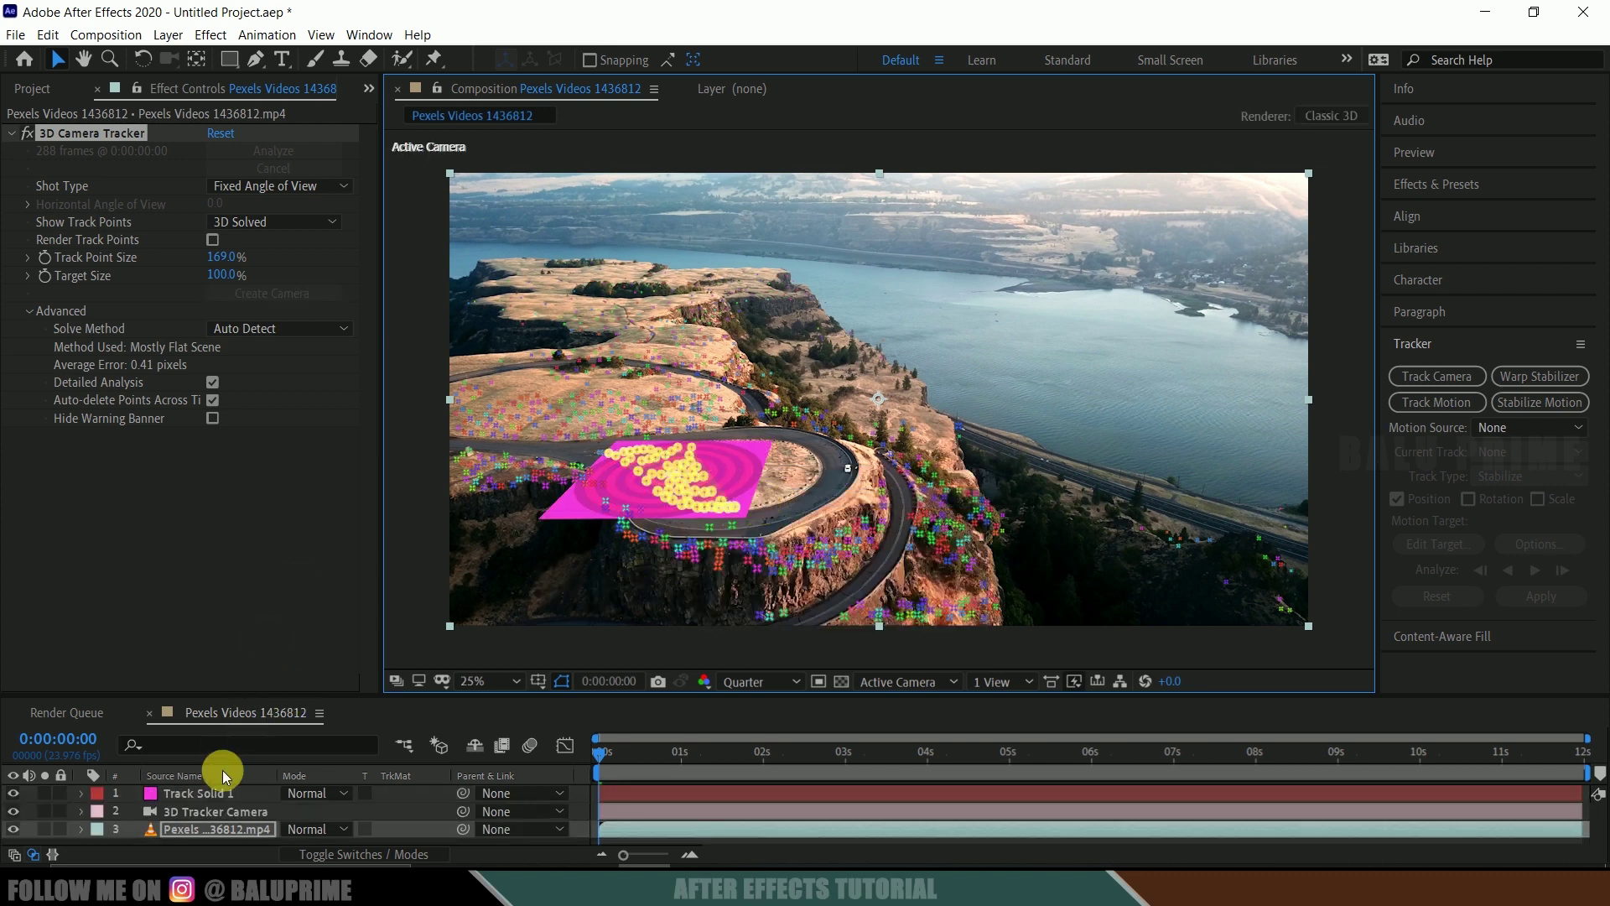
left_click(211, 796)
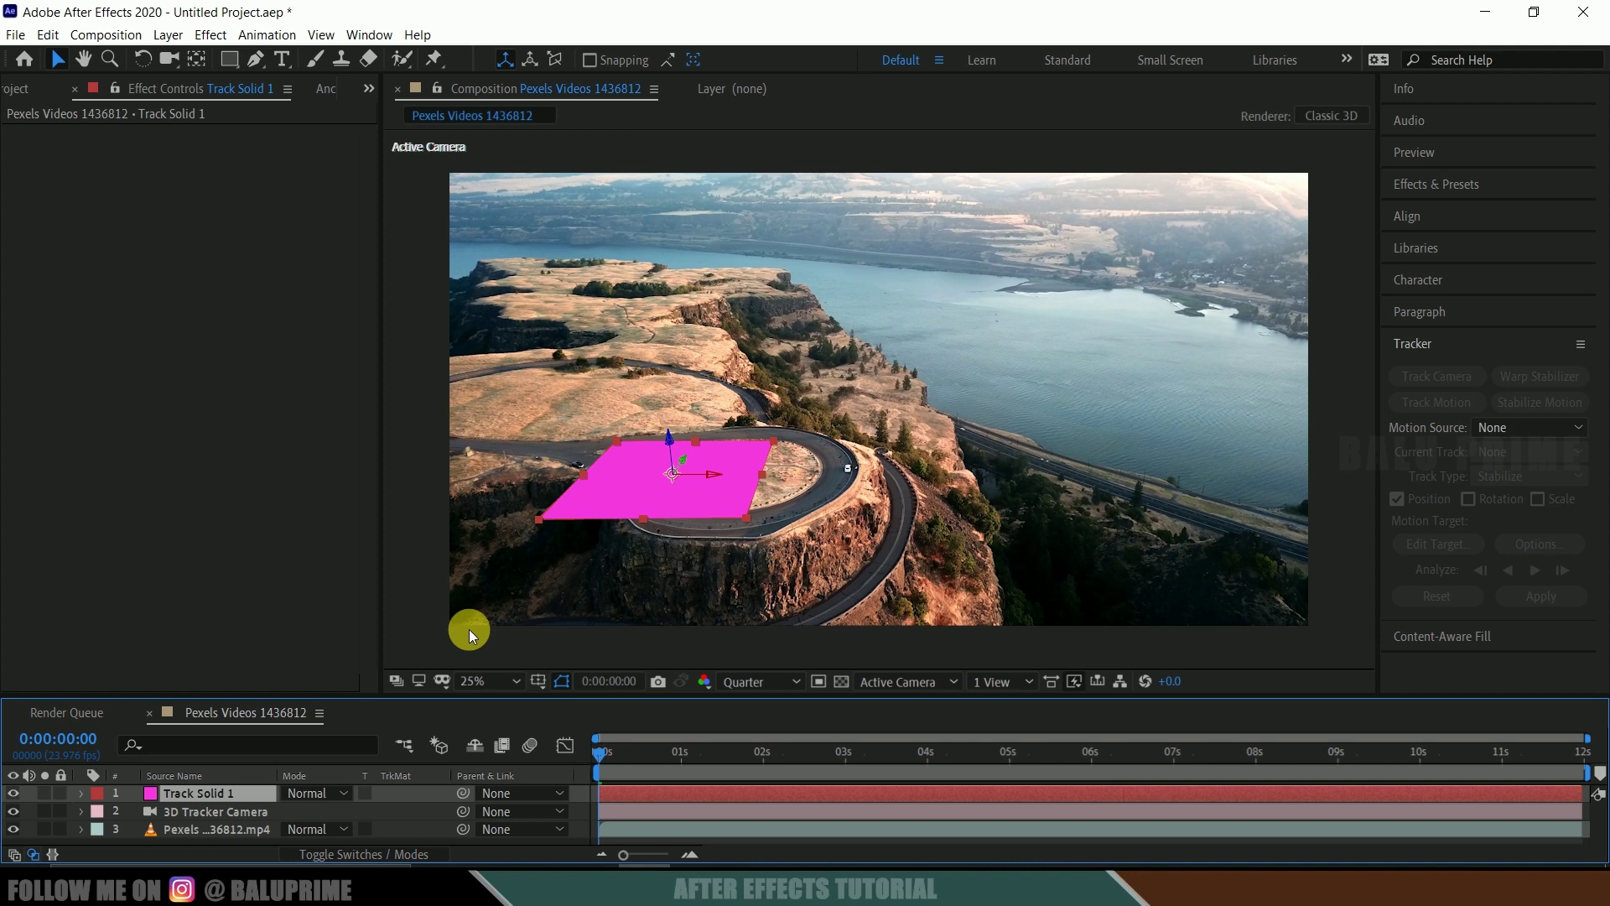
key("space")
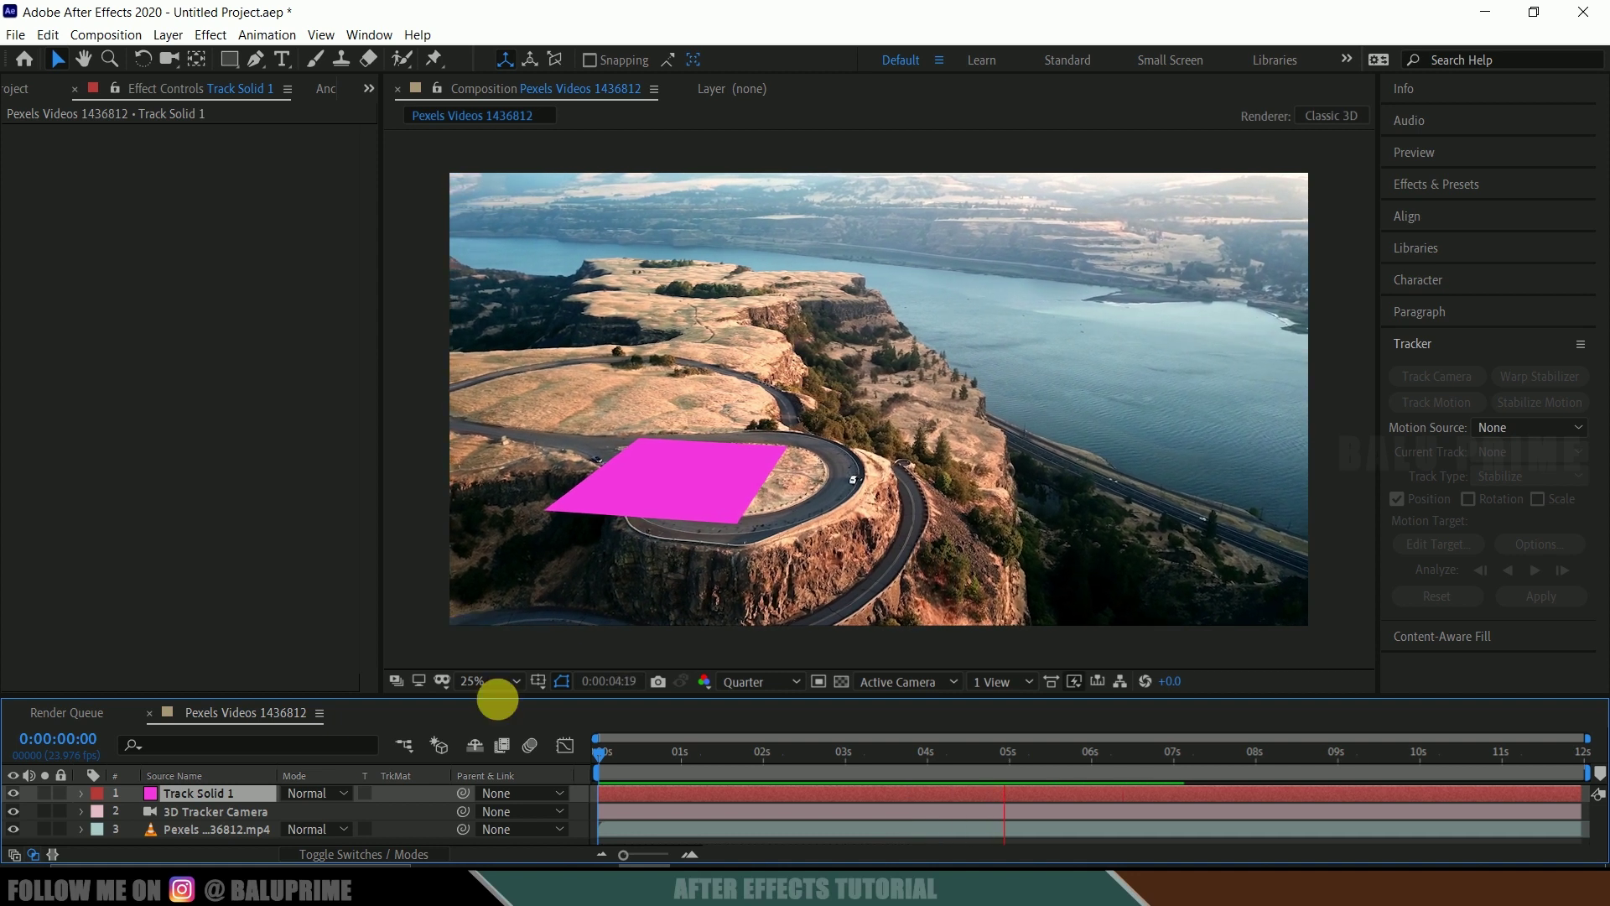
left_click(602, 753)
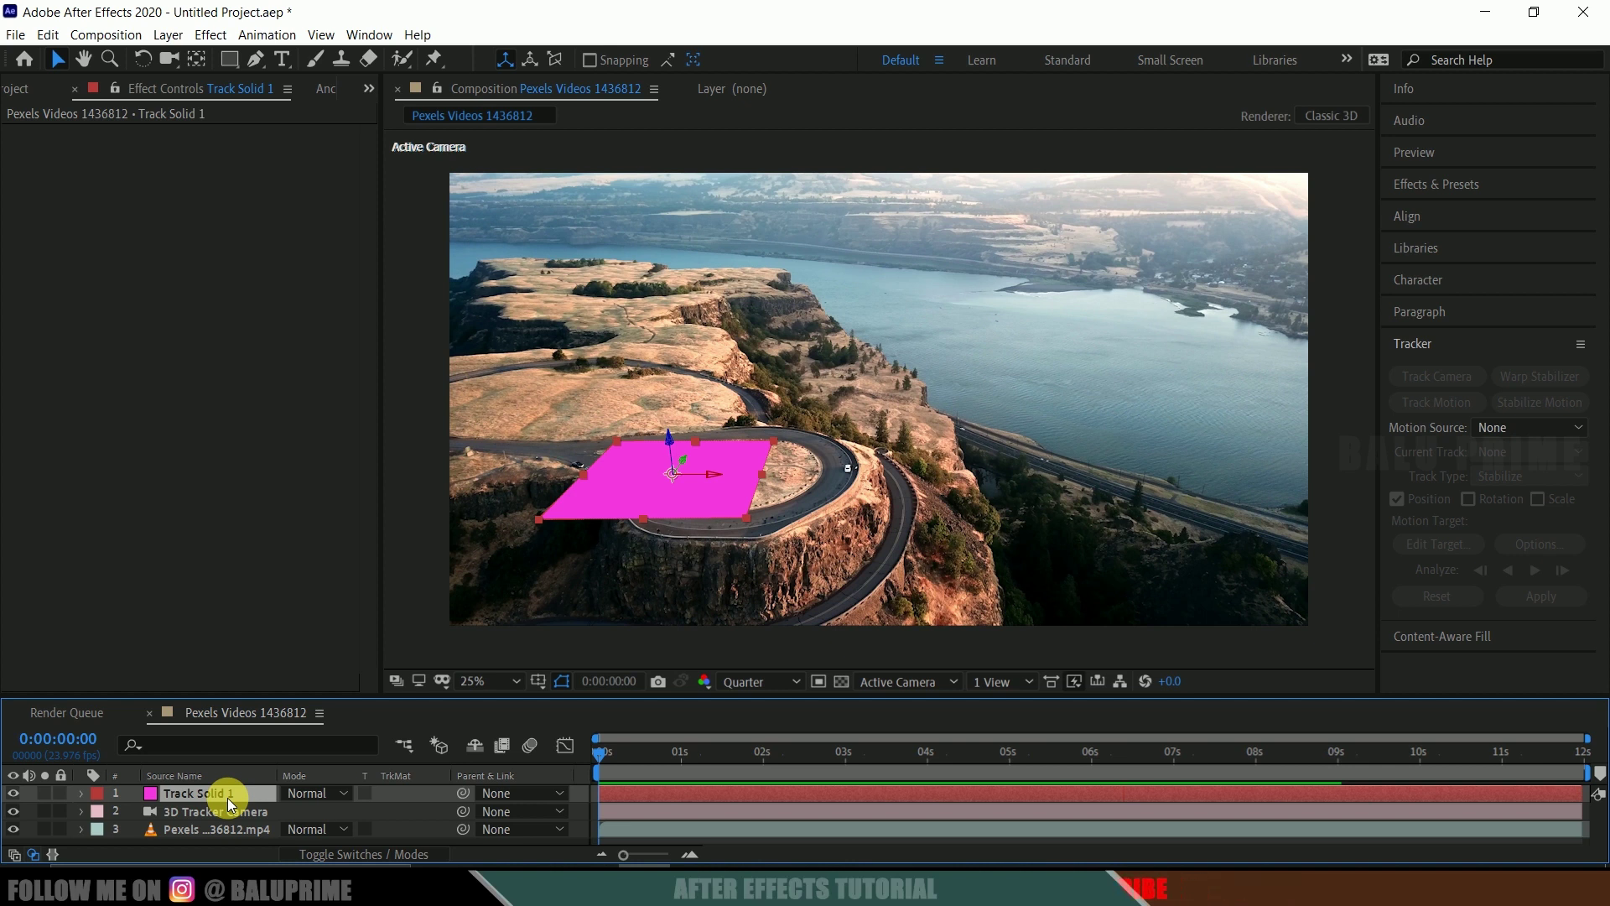
Create a new black solid layer named 'element'
left_click(167, 35)
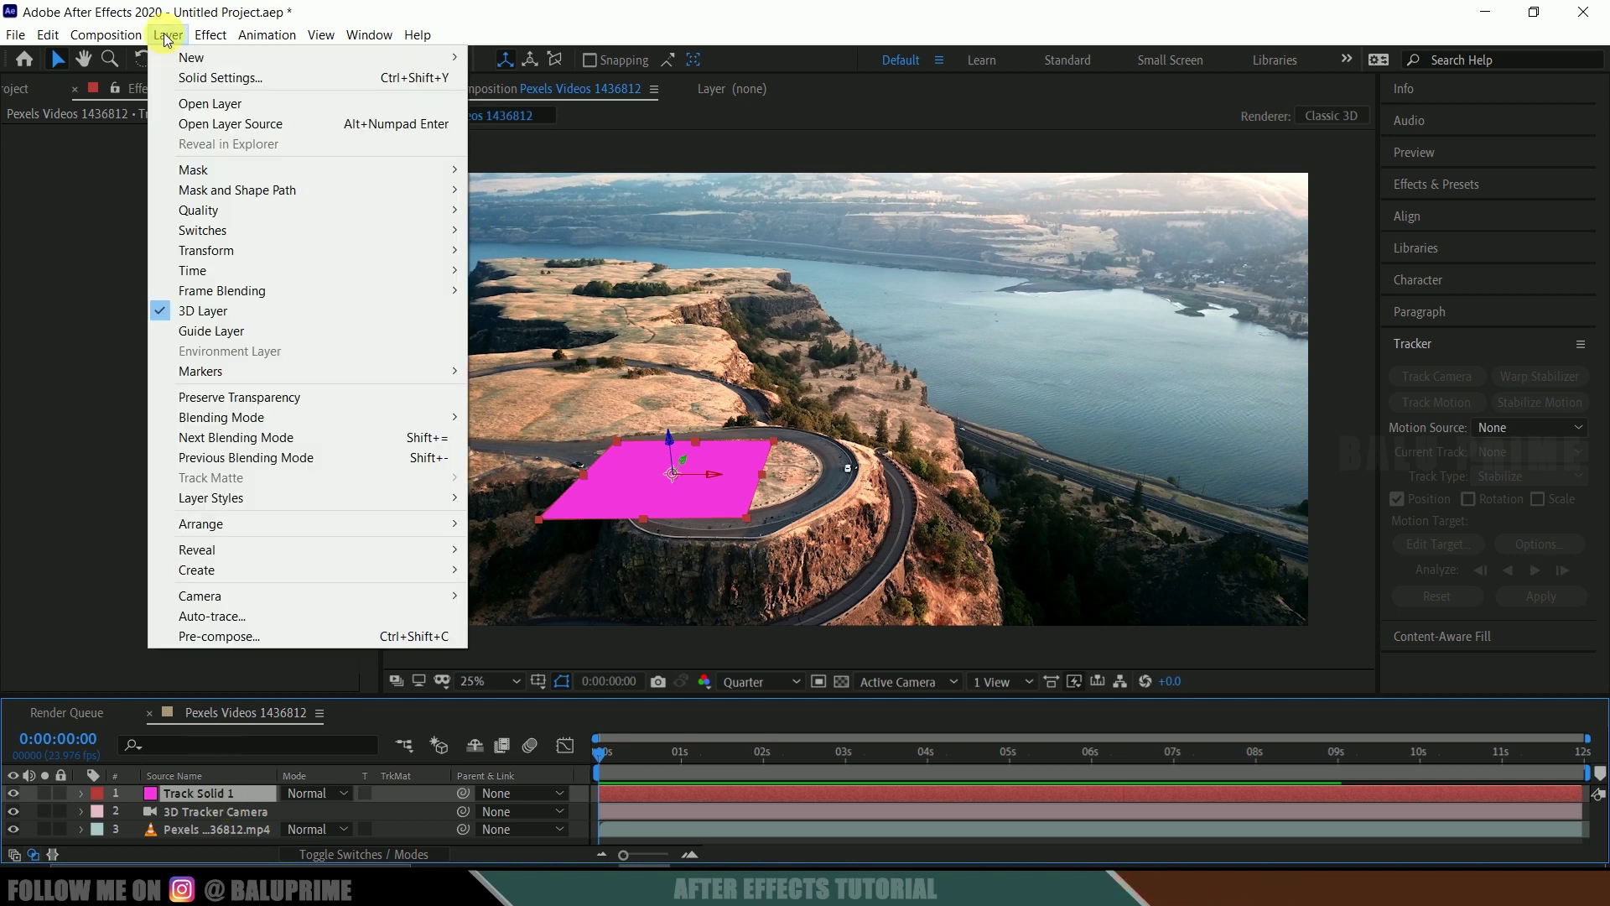
mouse_move(192, 57)
left_click(512, 79)
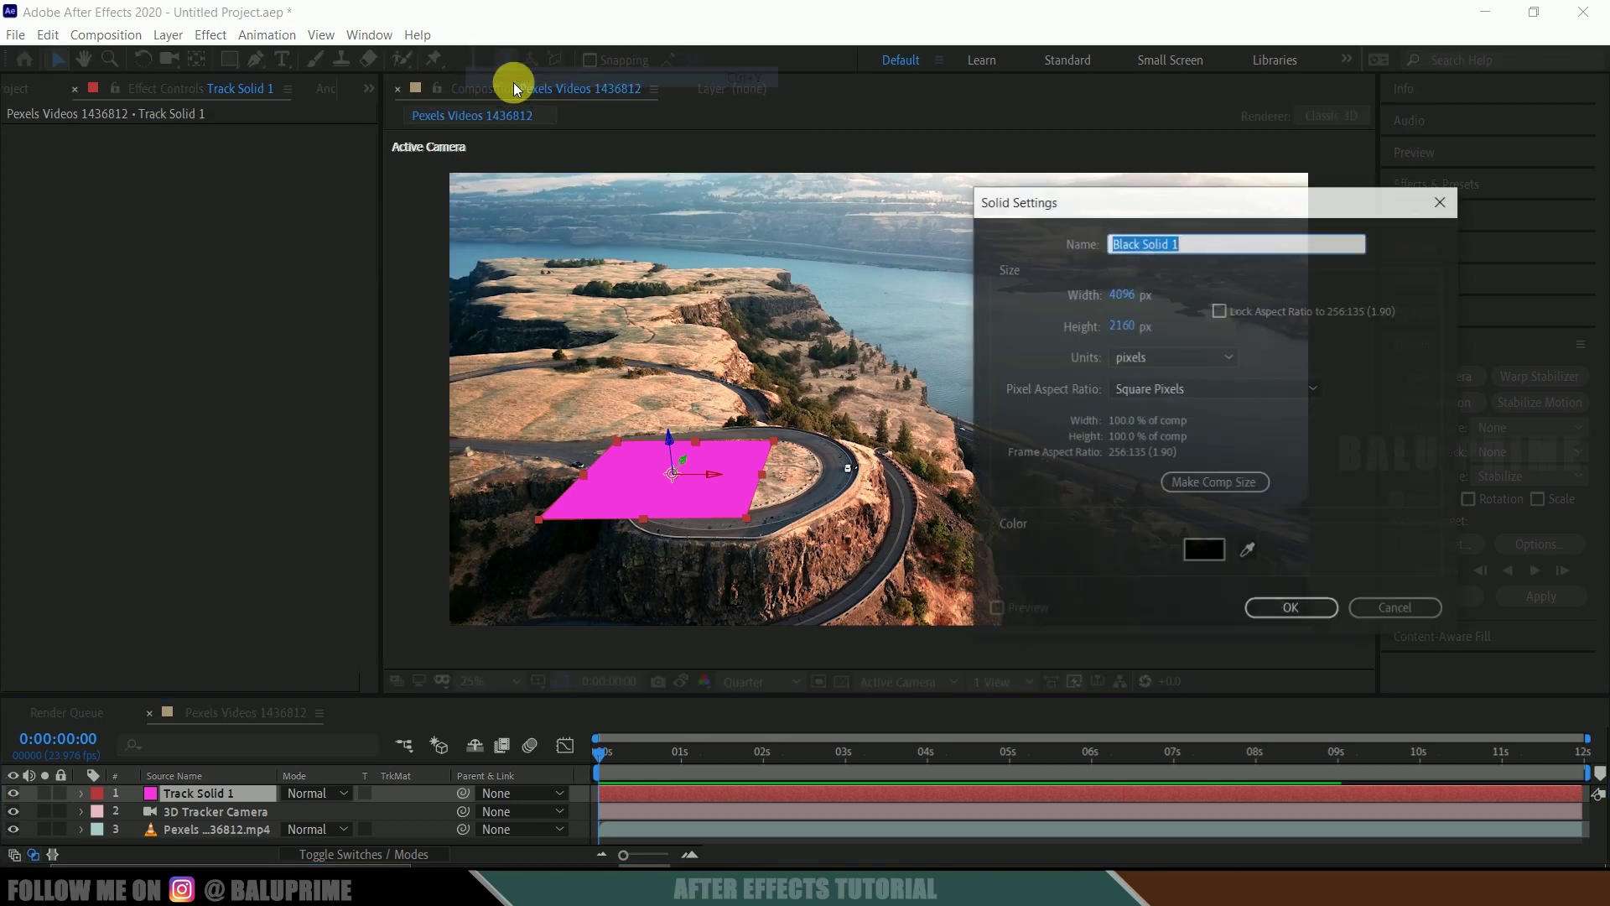
type("element")
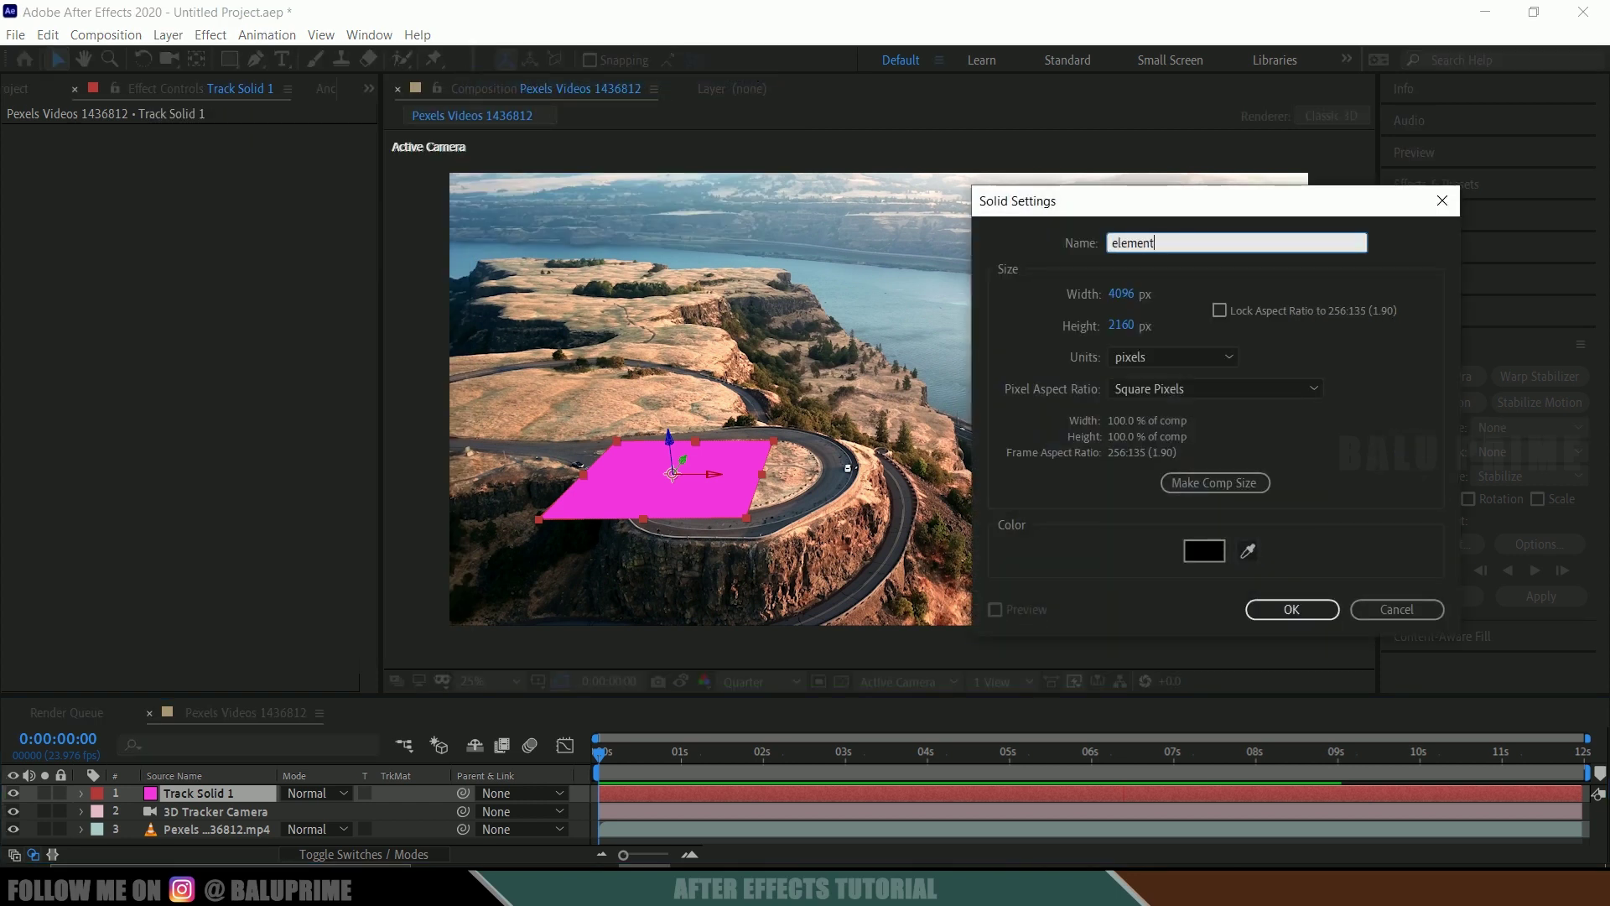
left_click(1278, 610)
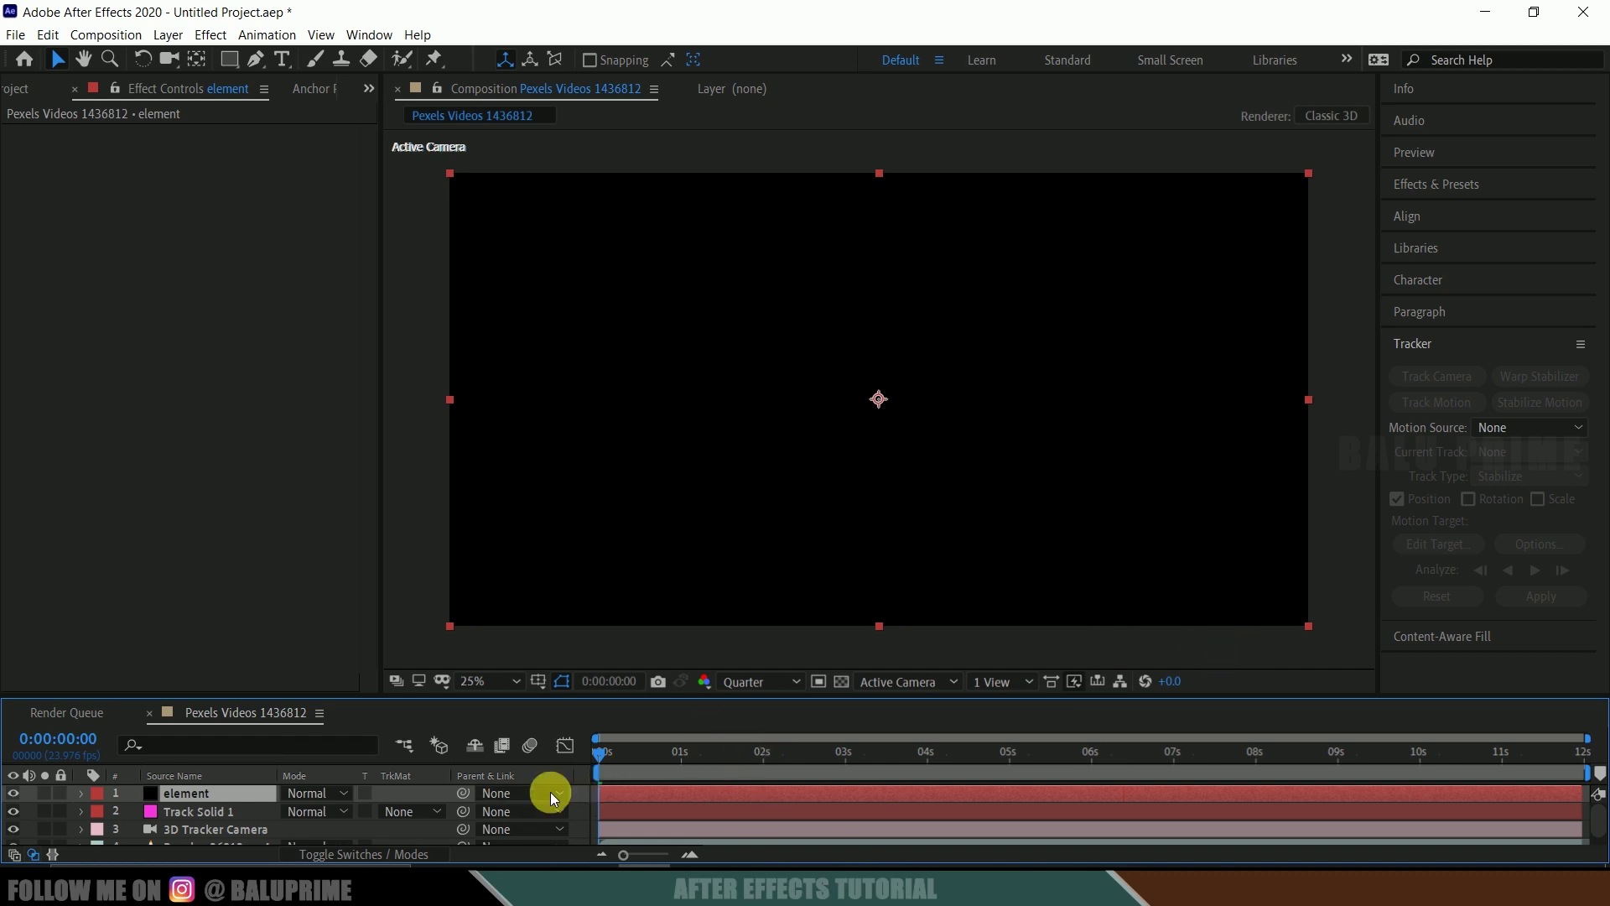
Search 'elem' in Effects & Presets and apply Element to the element layer
left_click(1433, 184)
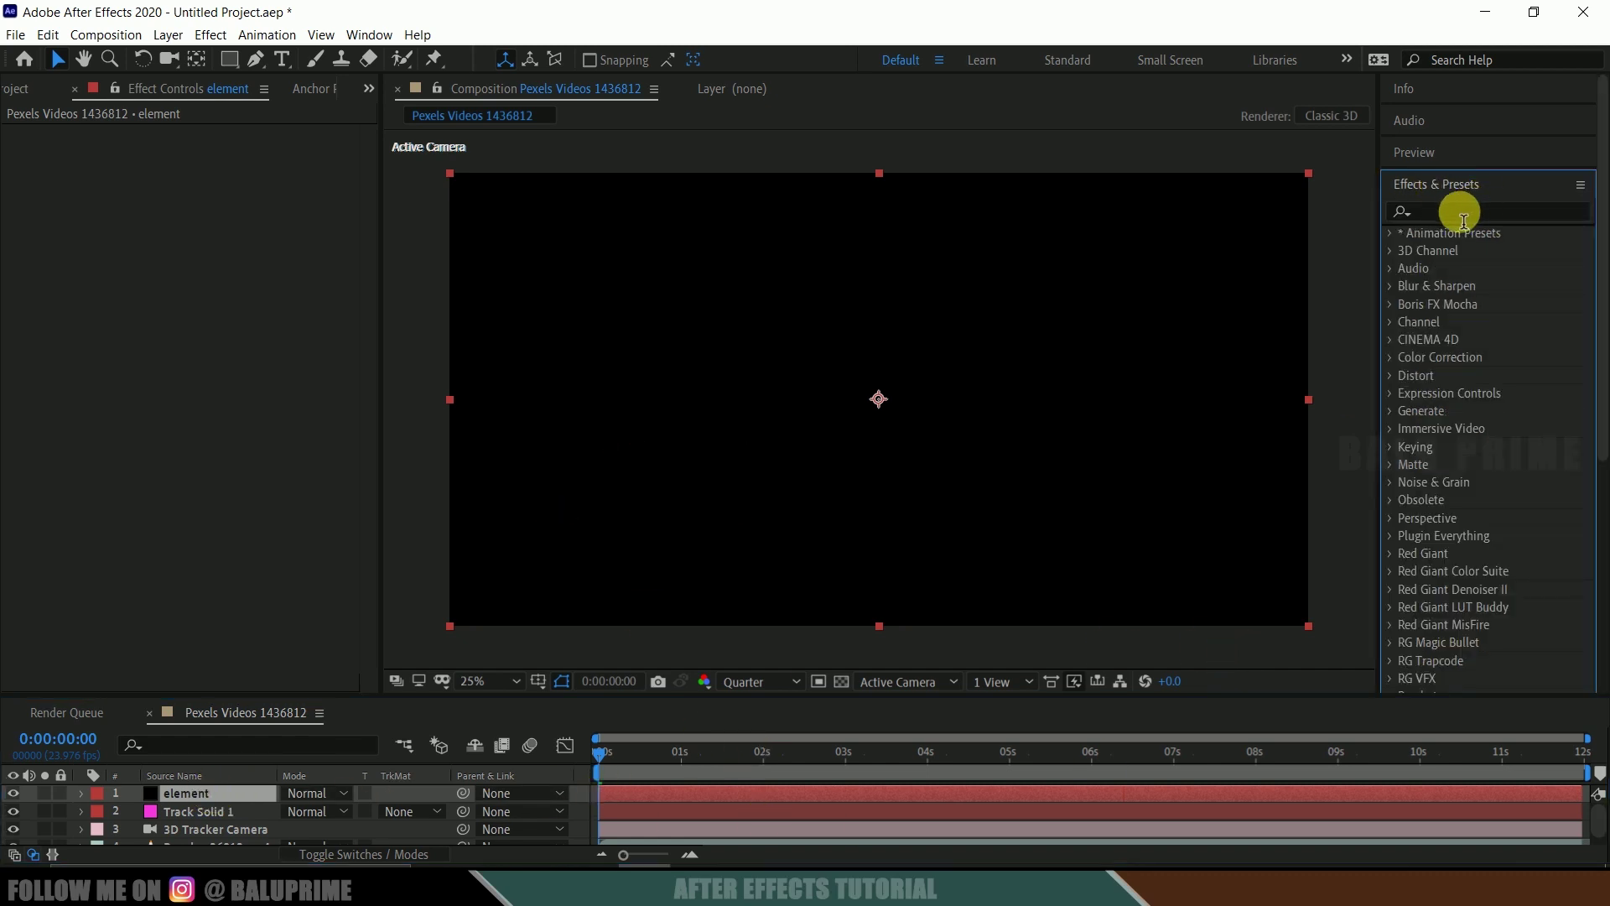
left_click(1462, 213)
type("elem")
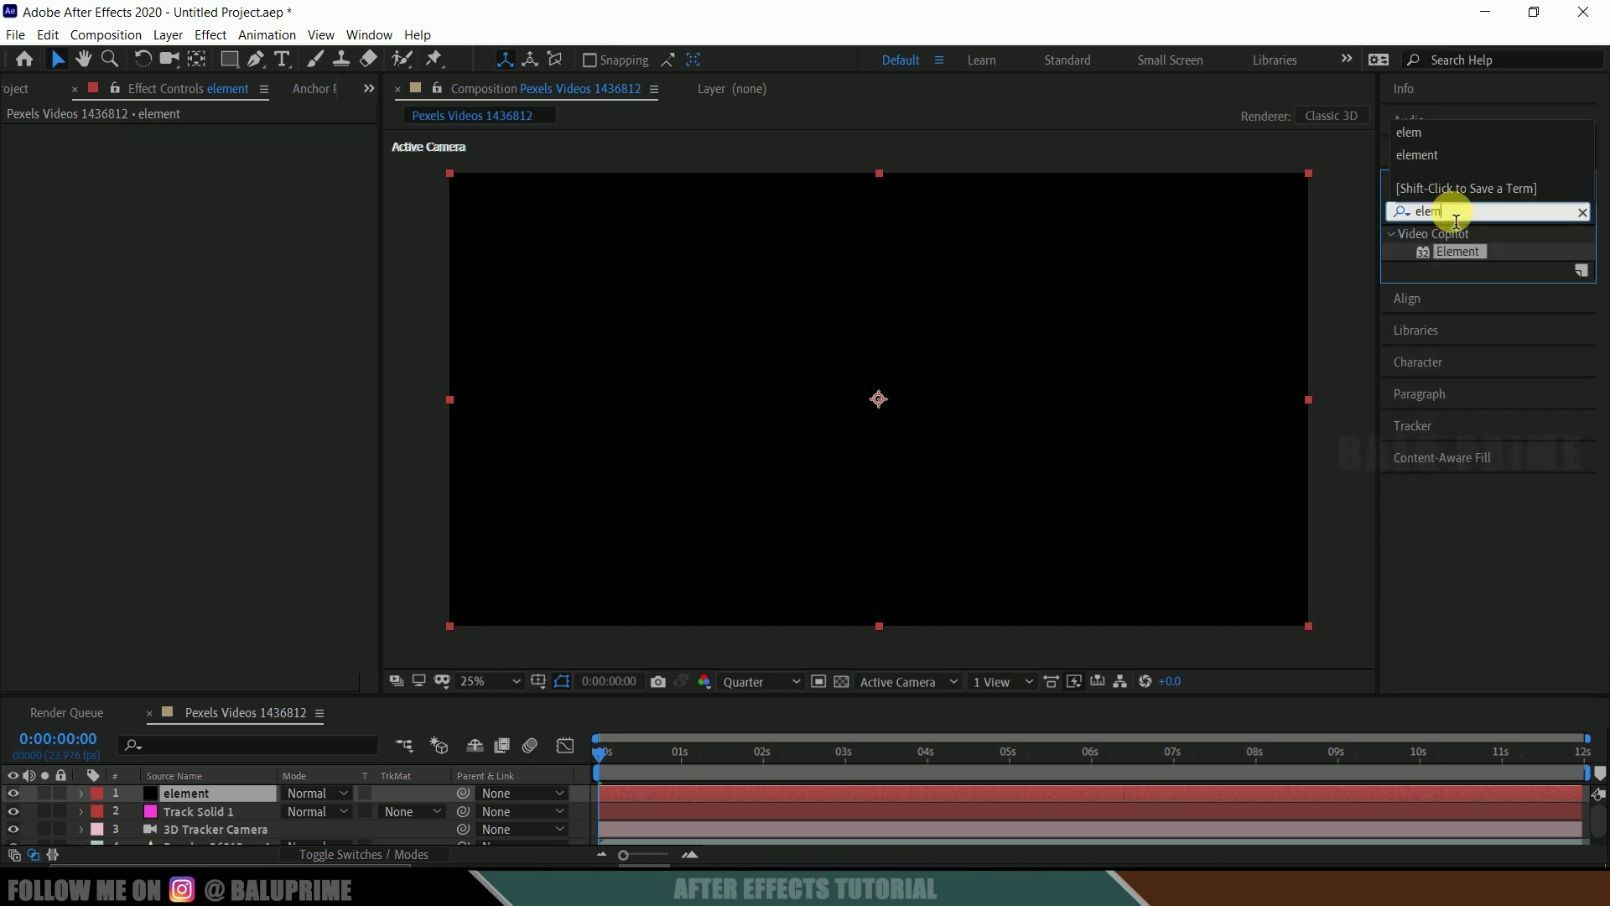
left_click_drag(1457, 250, 207, 795)
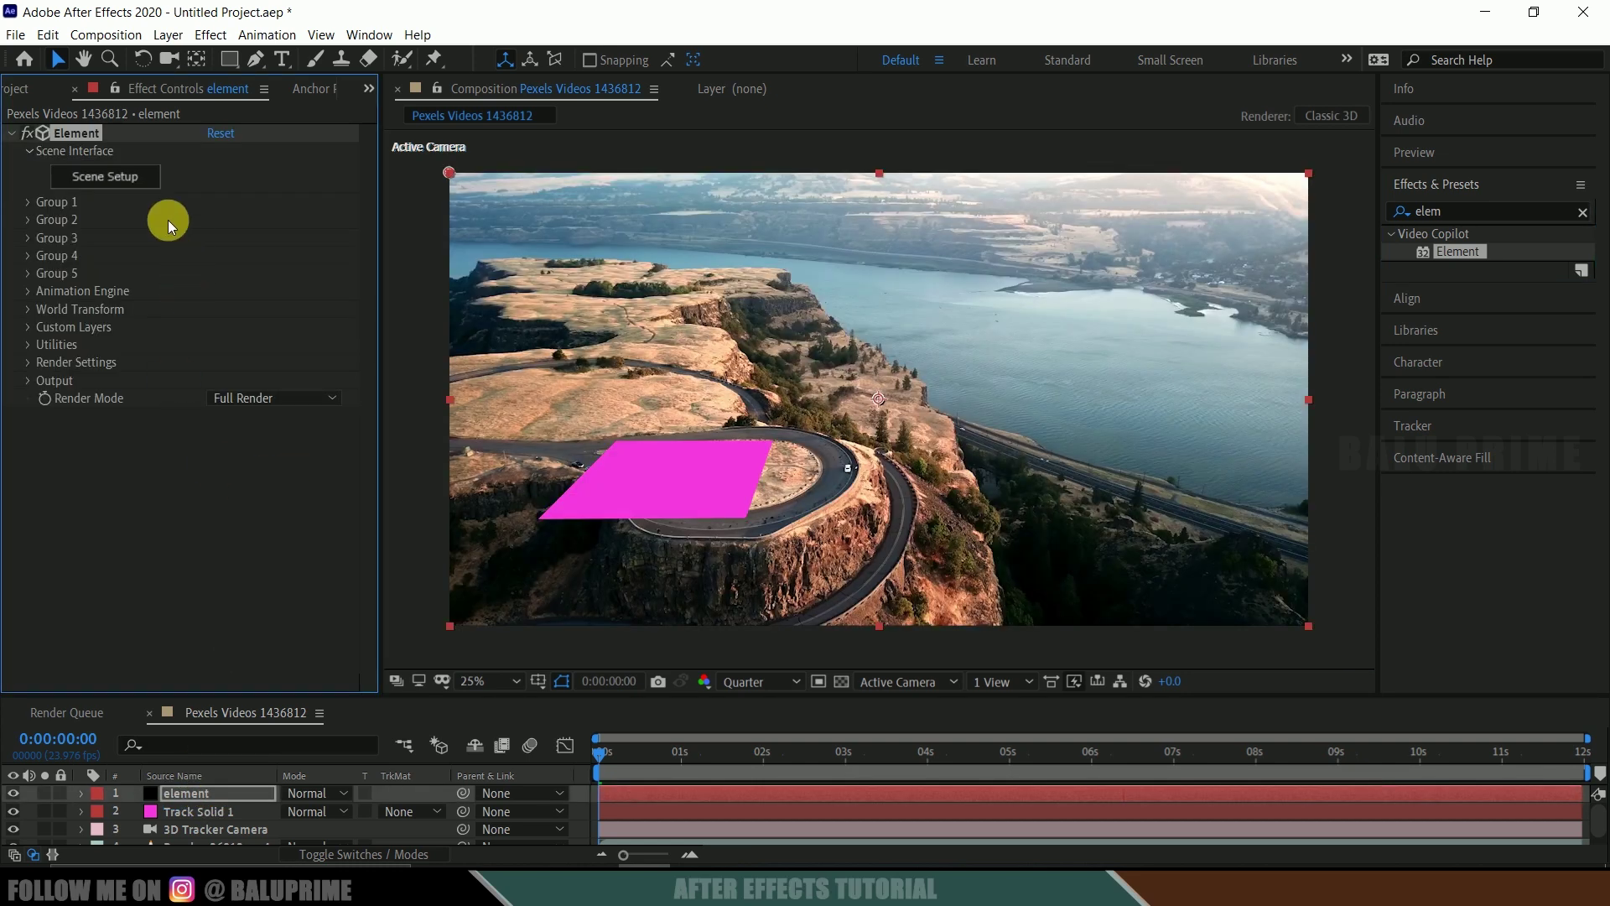
Launch Element's Scene Setup, orbit the empty grid, and browse the File import options
left_click(120, 182)
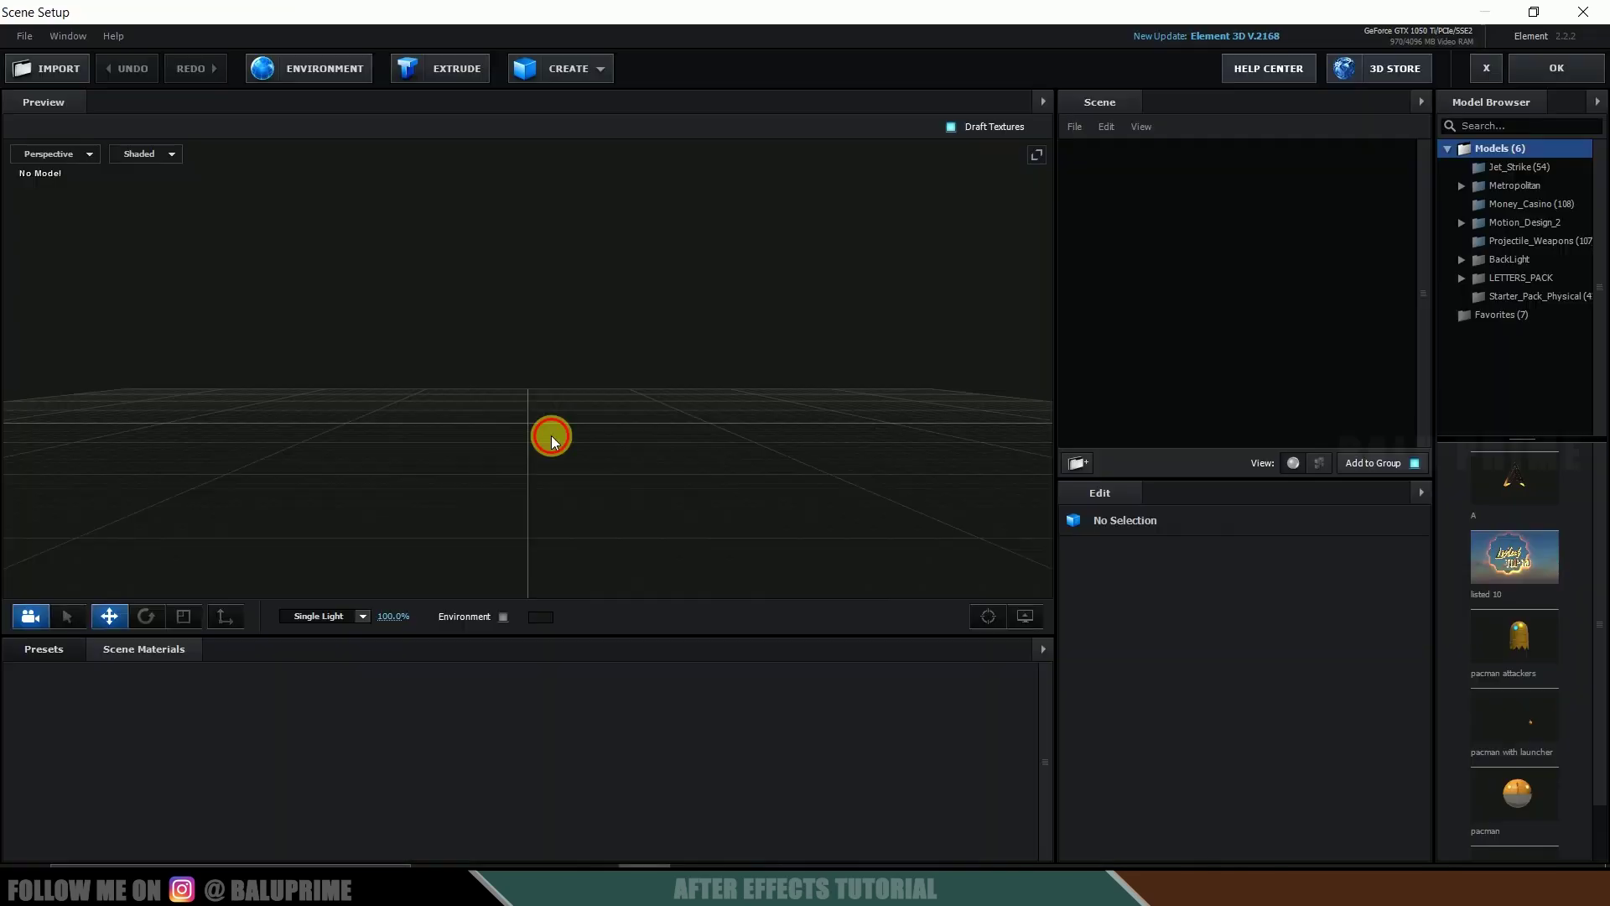
left_click_drag(552, 452, 581, 436)
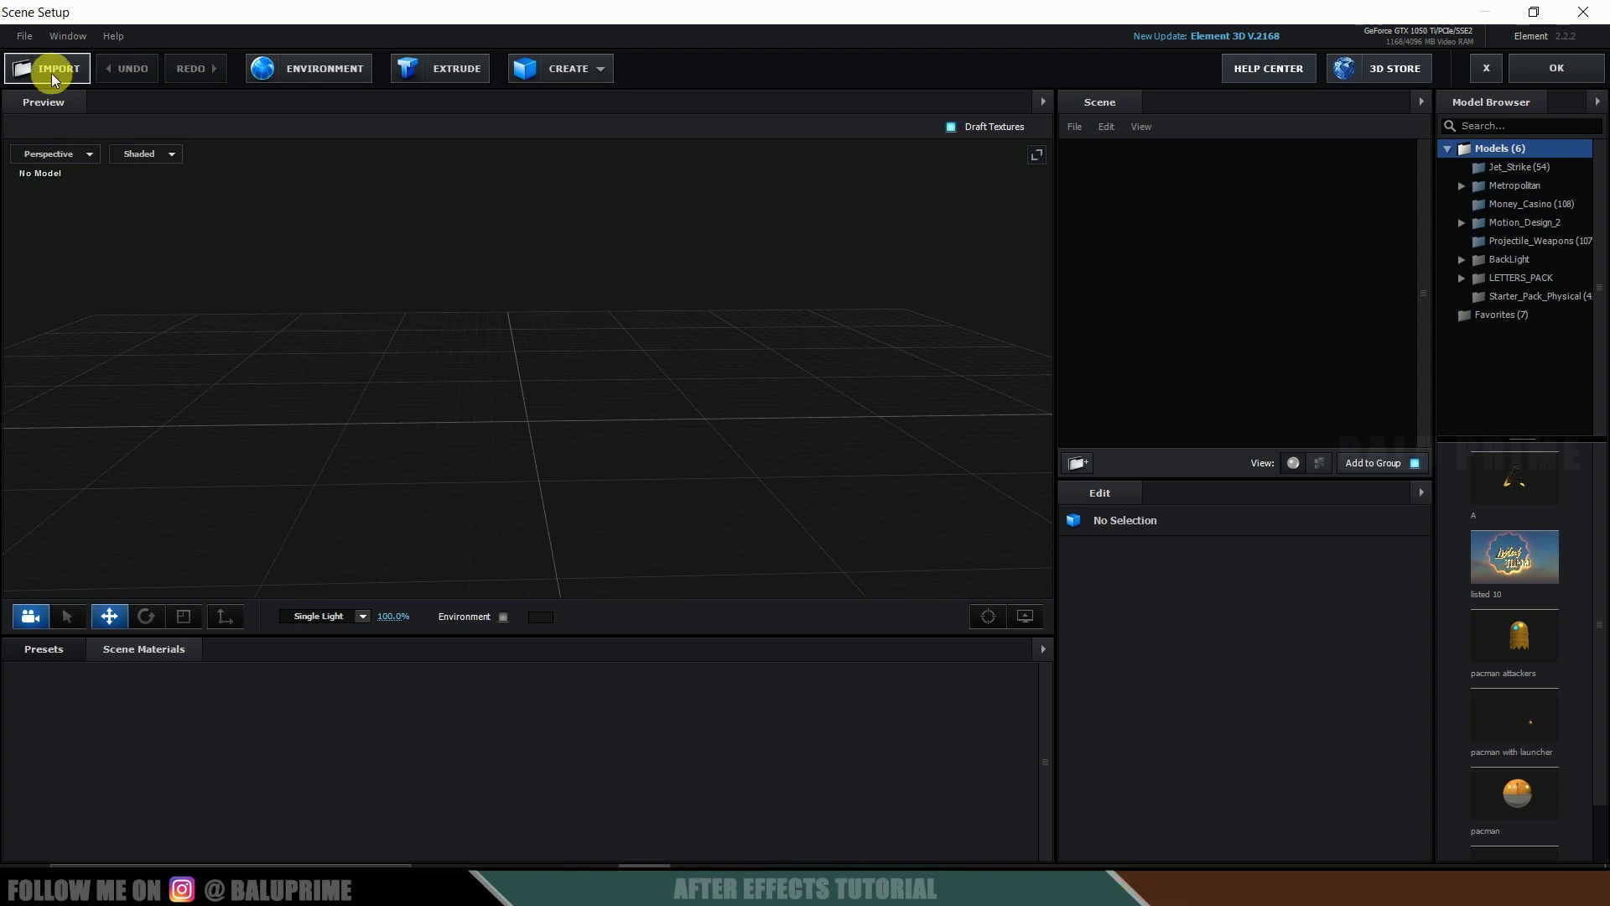
left_click(19, 38)
mouse_move(52, 64)
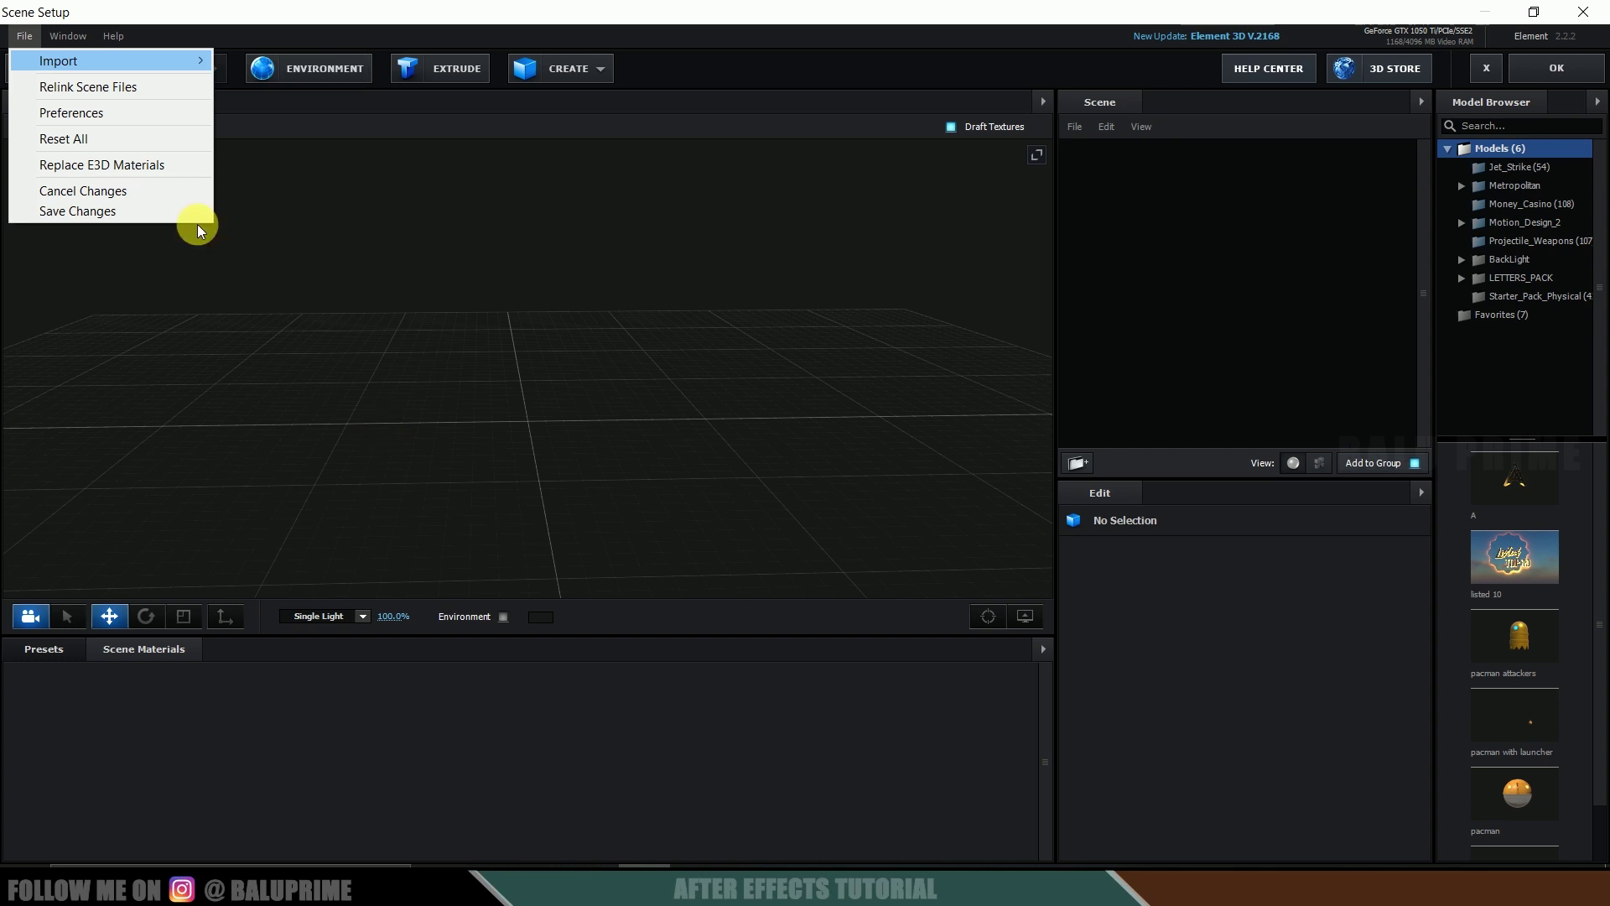
left_click(74, 104)
Import Black_Panther_LOW-POLY_V03.obj with Force Alignment set to Bottom
left_click(42, 77)
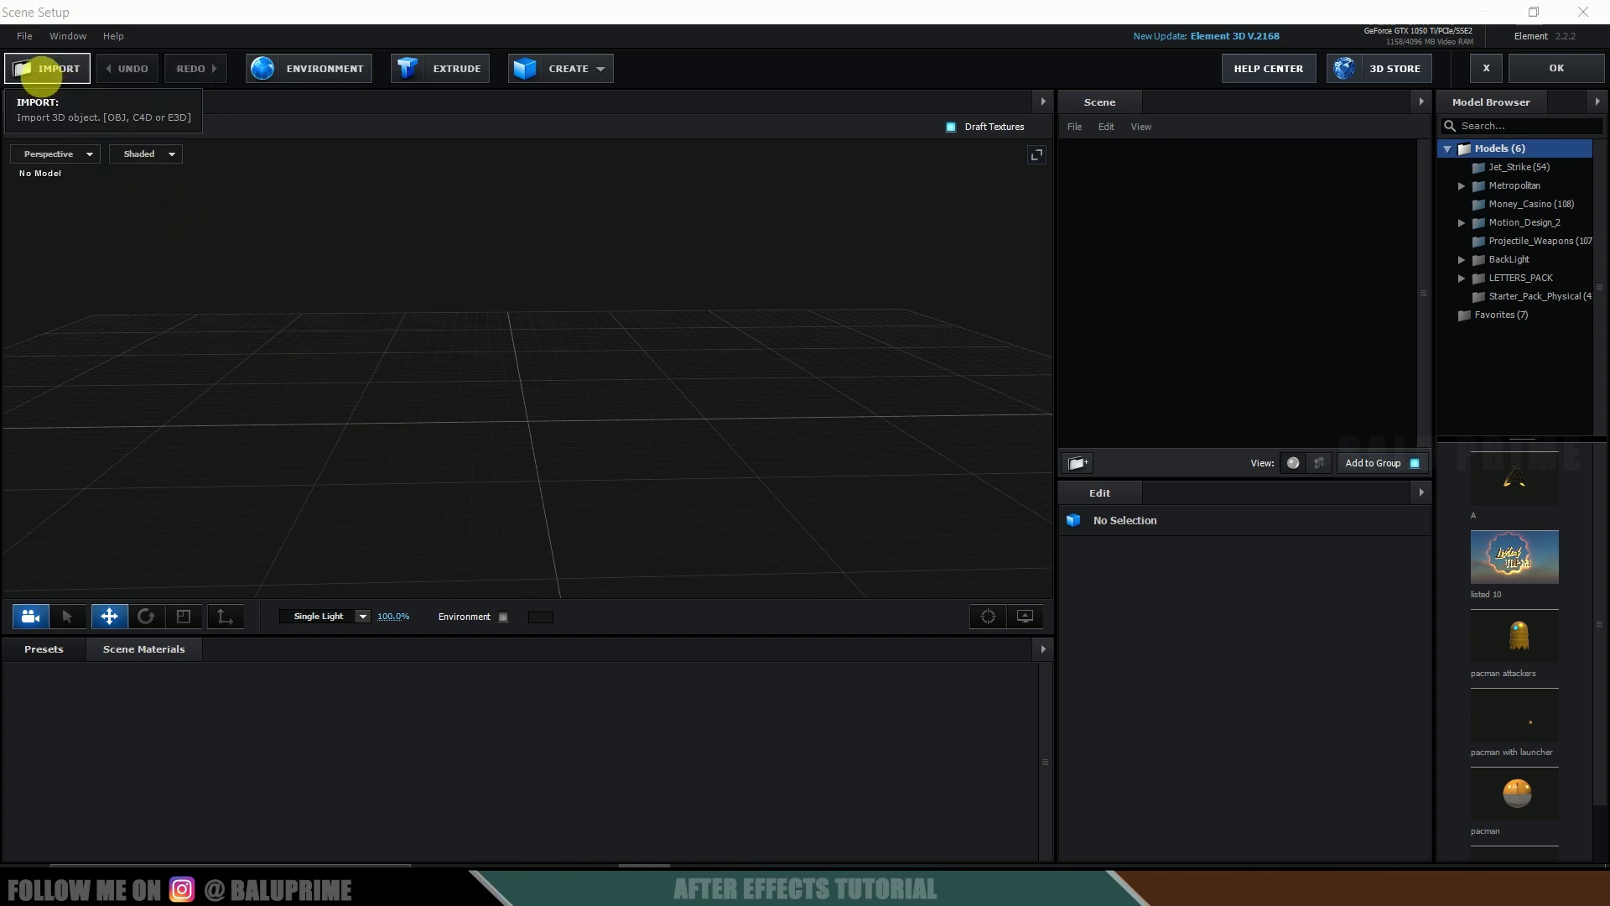
left_click(184, 122)
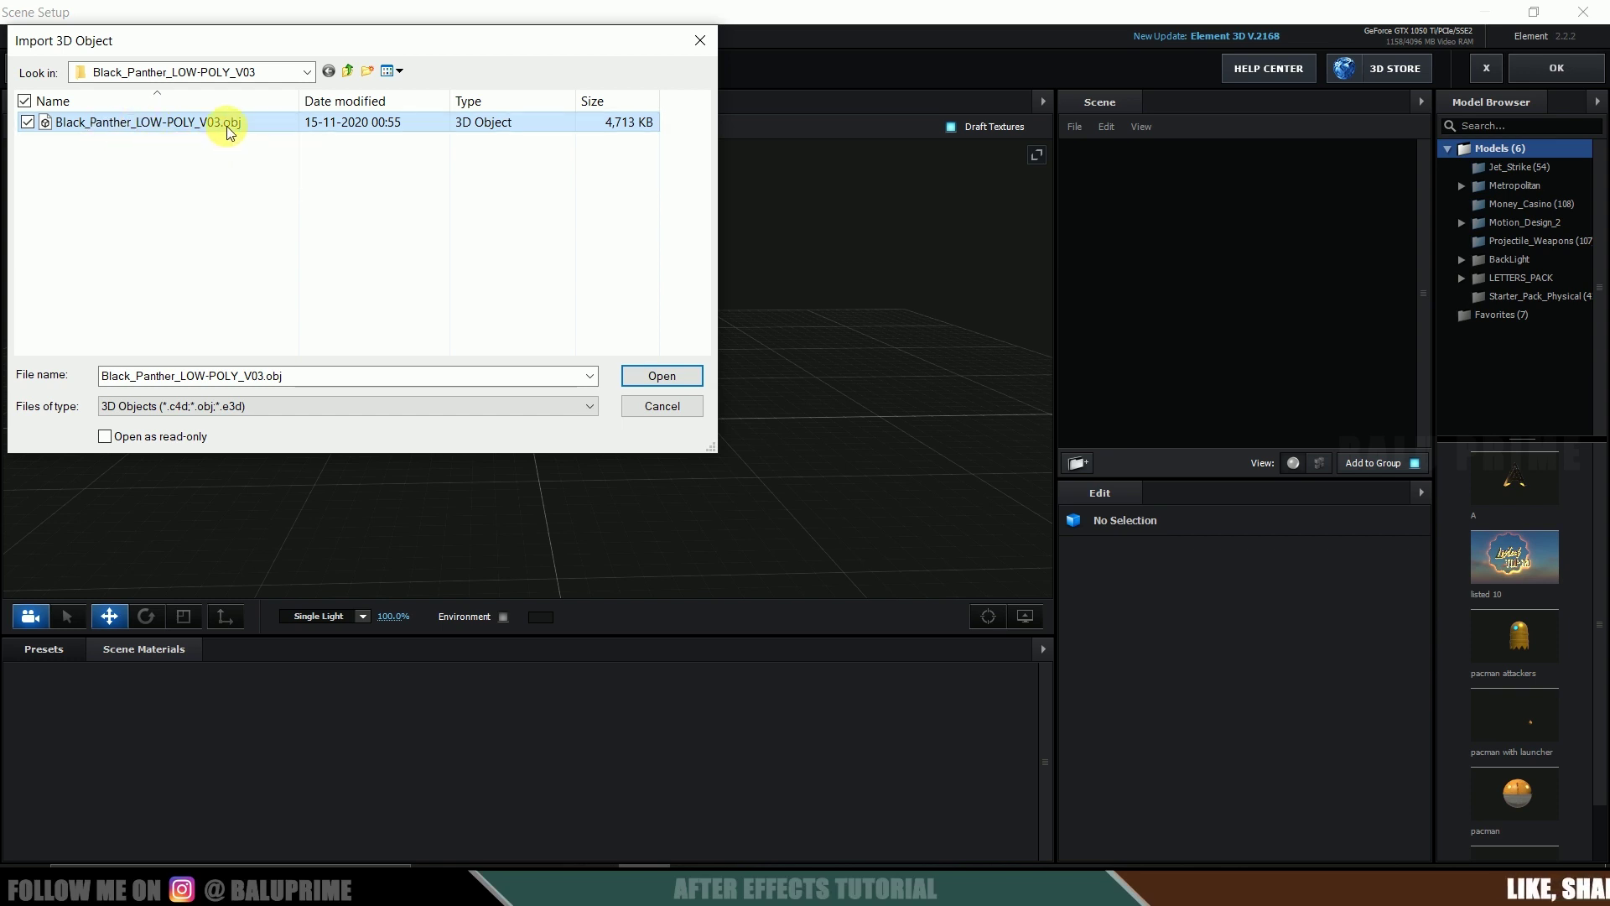
left_click(652, 375)
left_click(868, 520)
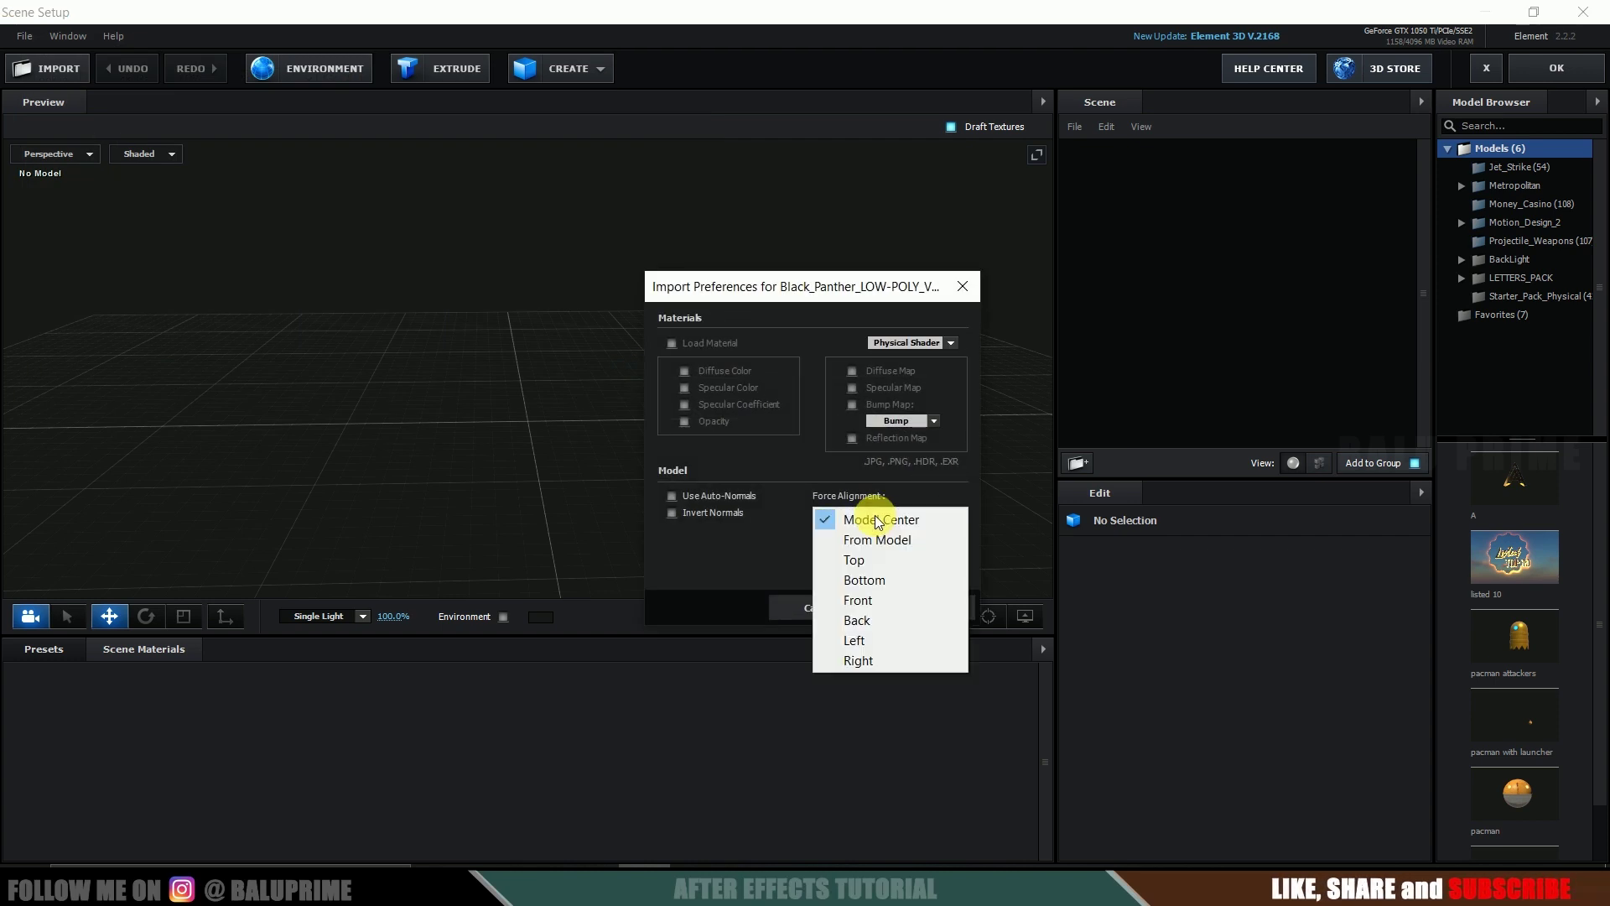
left_click(862, 578)
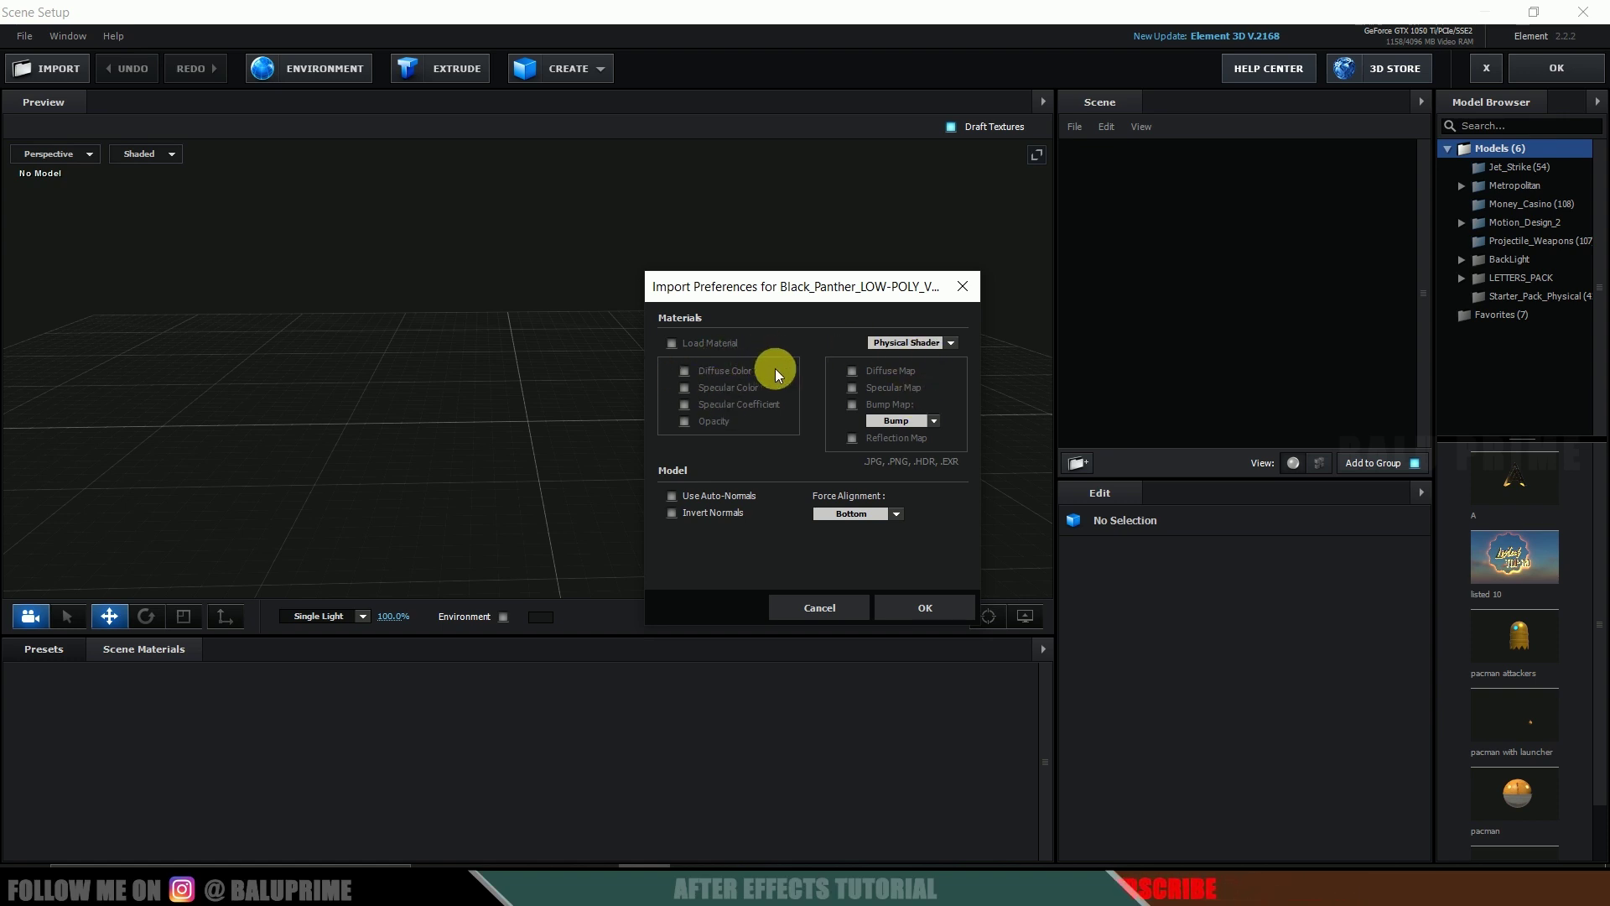
left_click(923, 605)
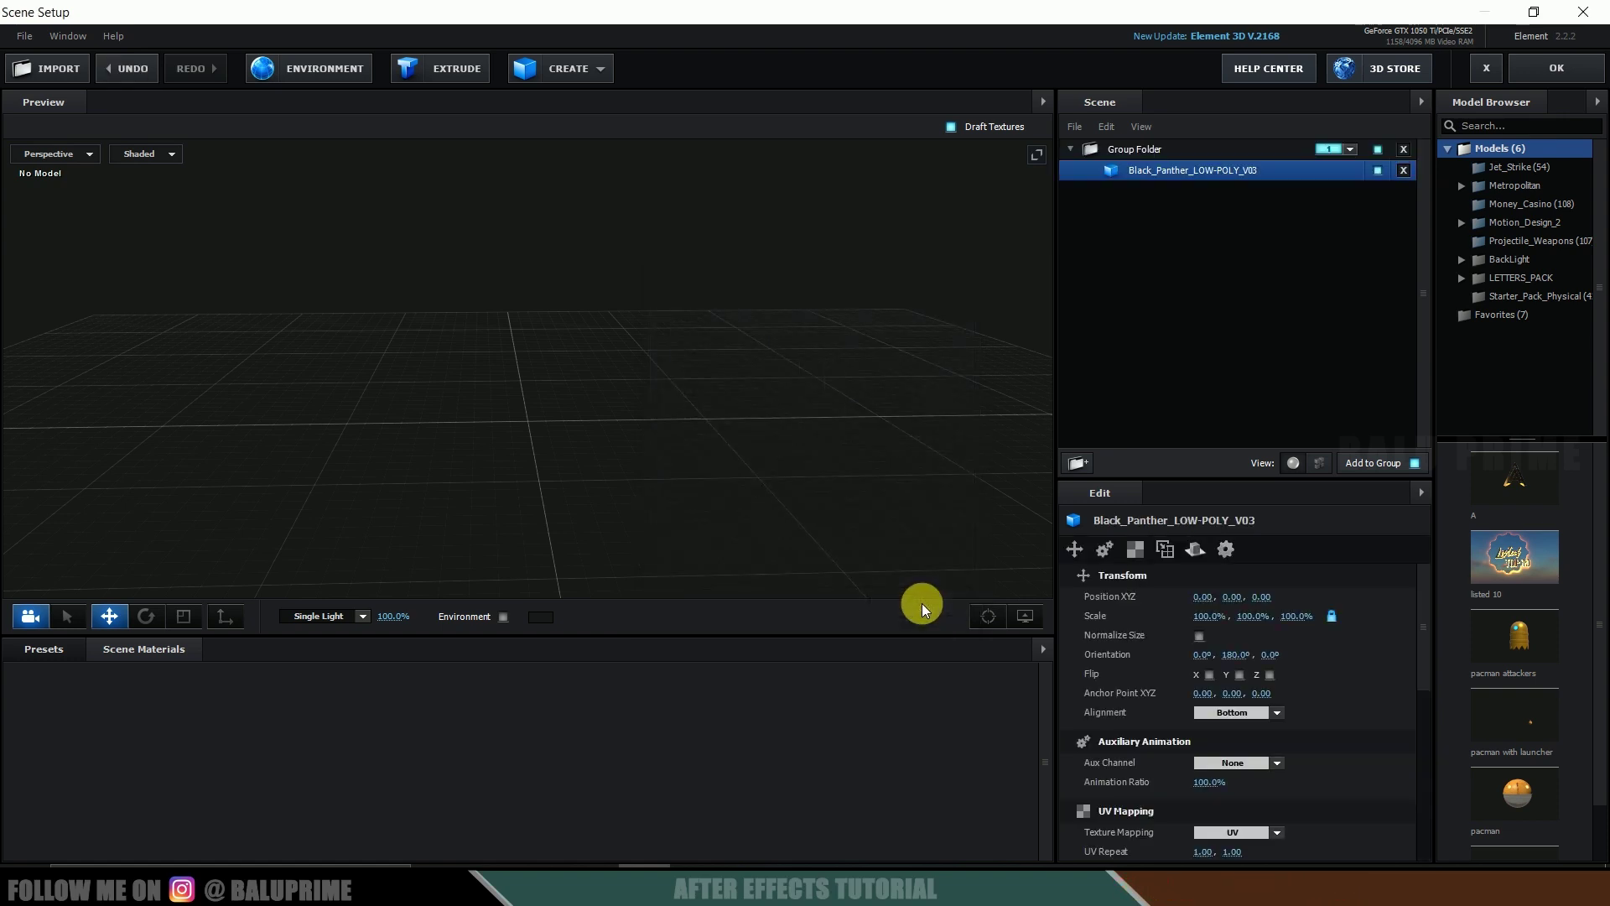
left_click_drag(719, 471, 878, 476)
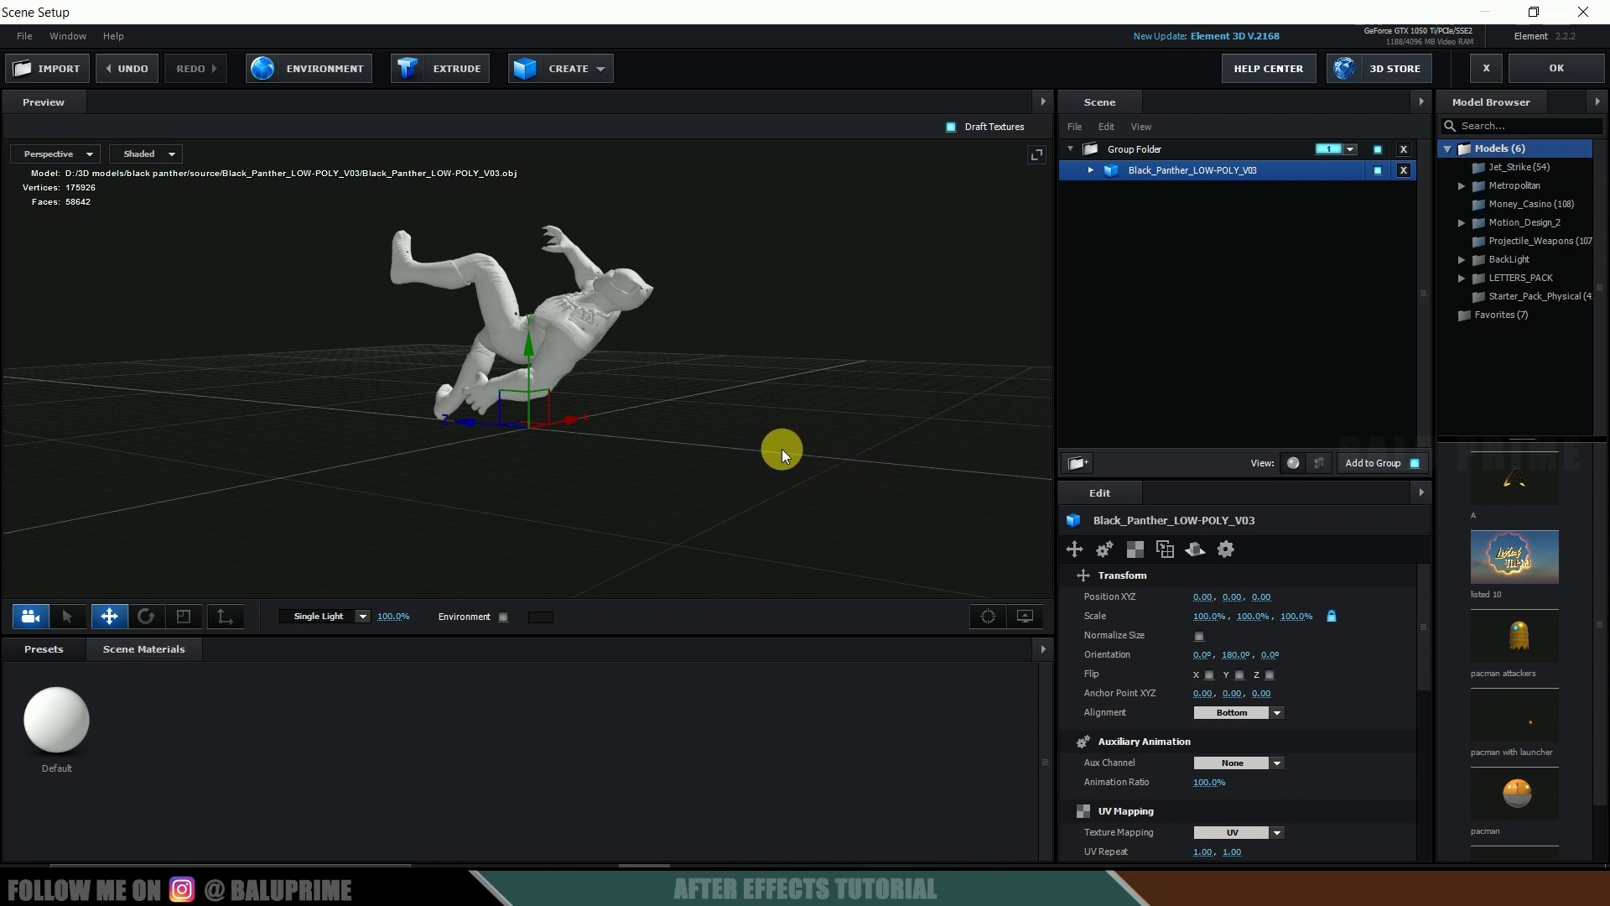
Stand the panther upright by setting its orientation X to 270° and Z to 360°
left_click(145, 617)
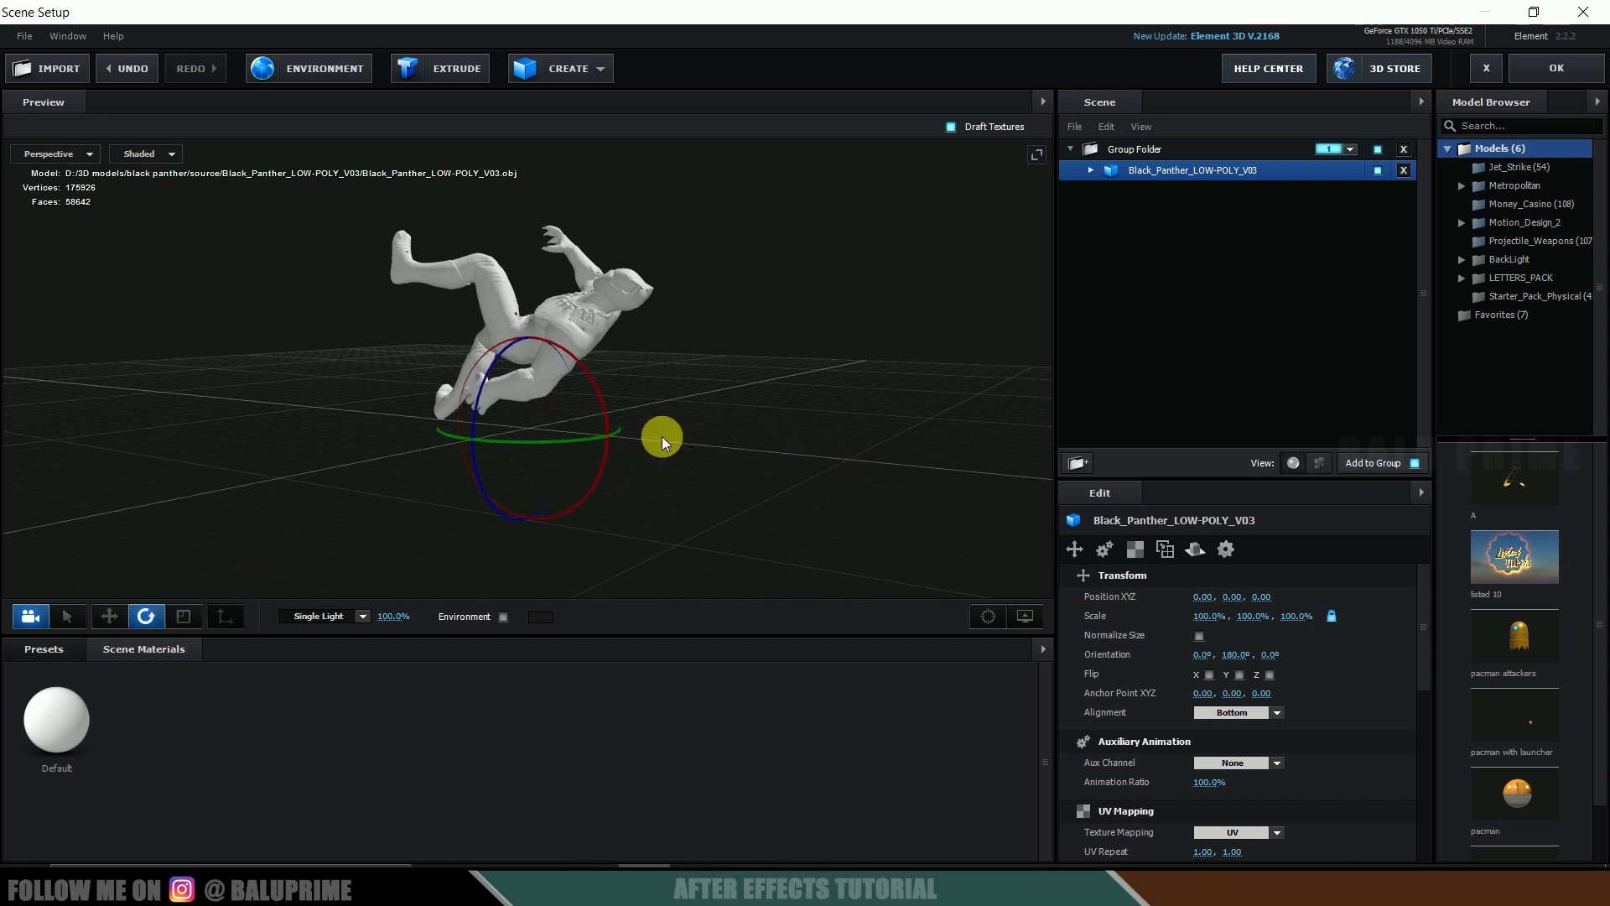
left_click_drag(598, 405, 587, 347)
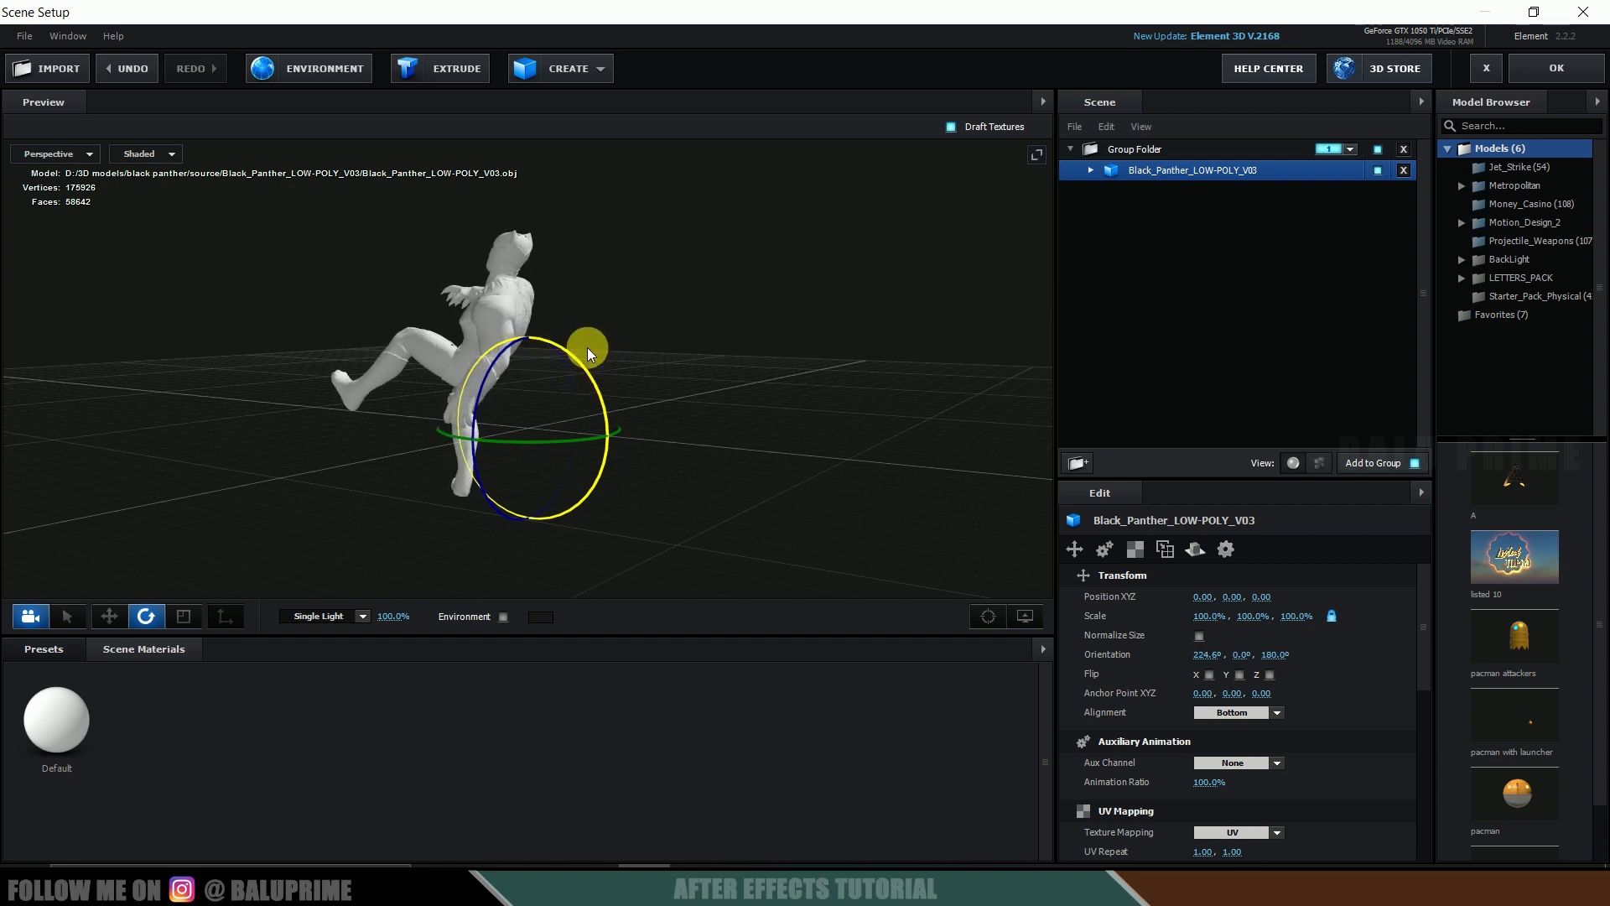
left_click_drag(1196, 655, 1222, 660)
left_click(1210, 659)
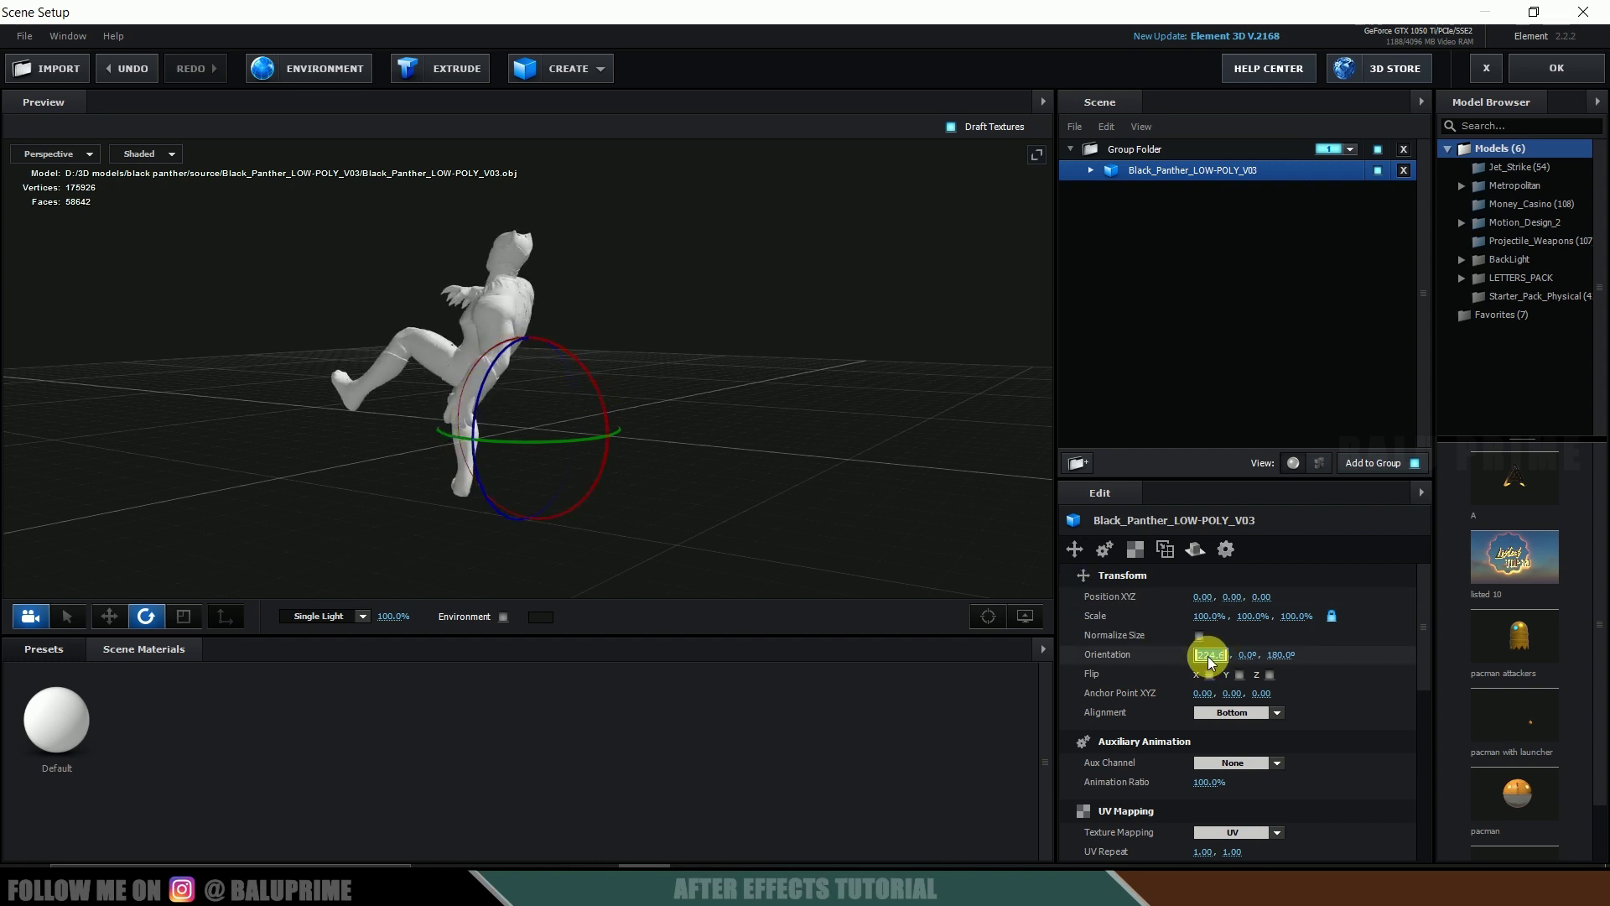
type("270")
key("Return")
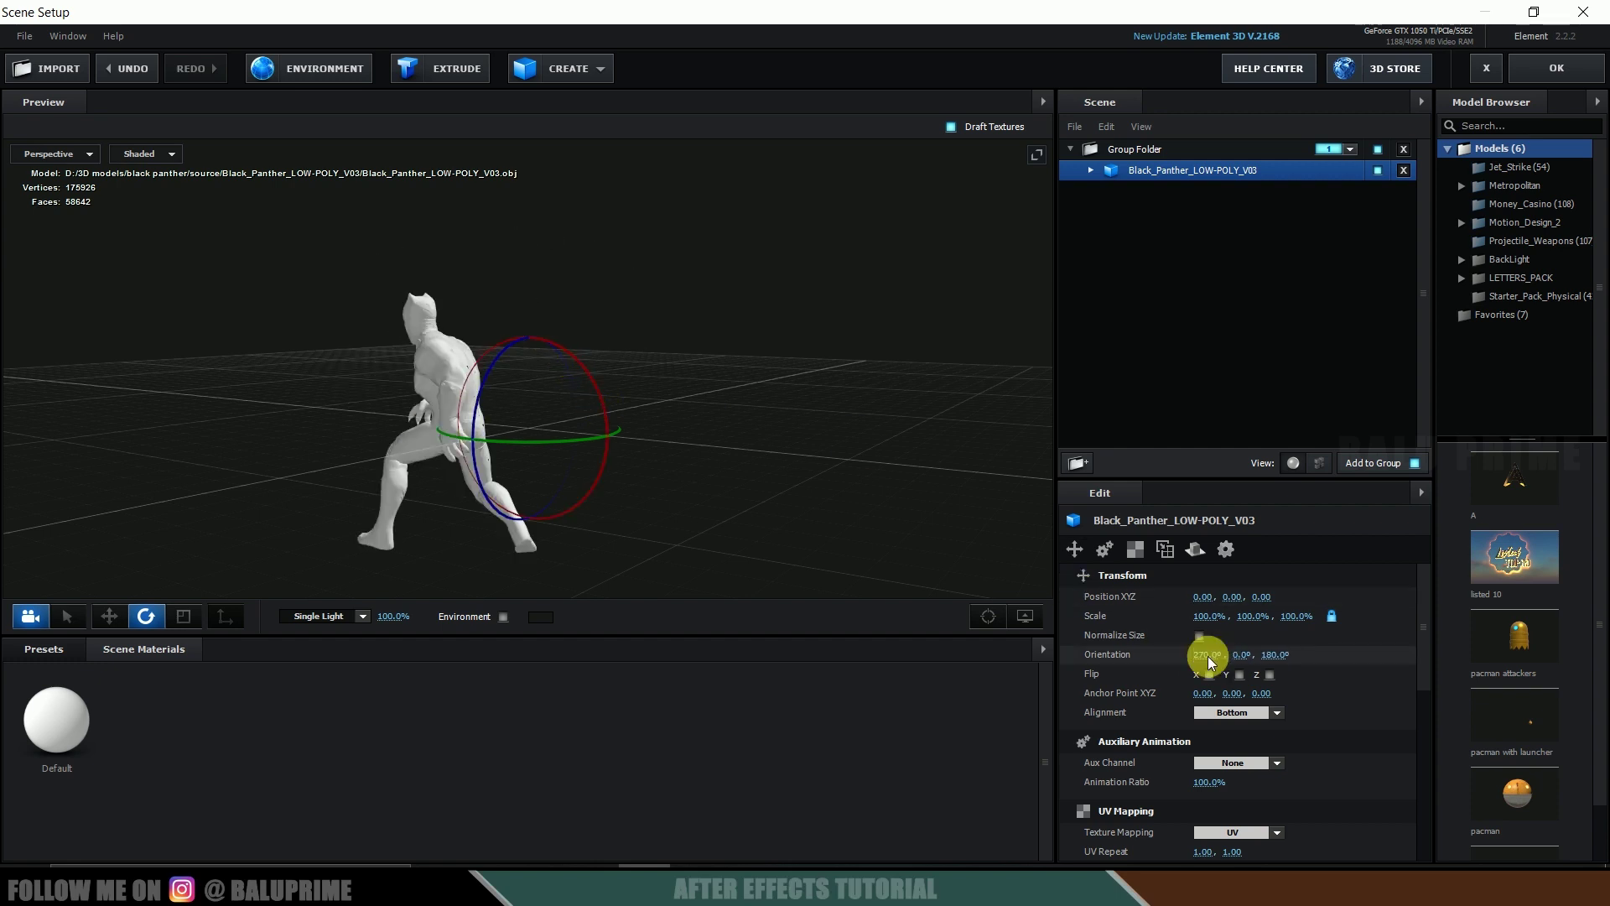
left_click_drag(558, 444, 243, 411)
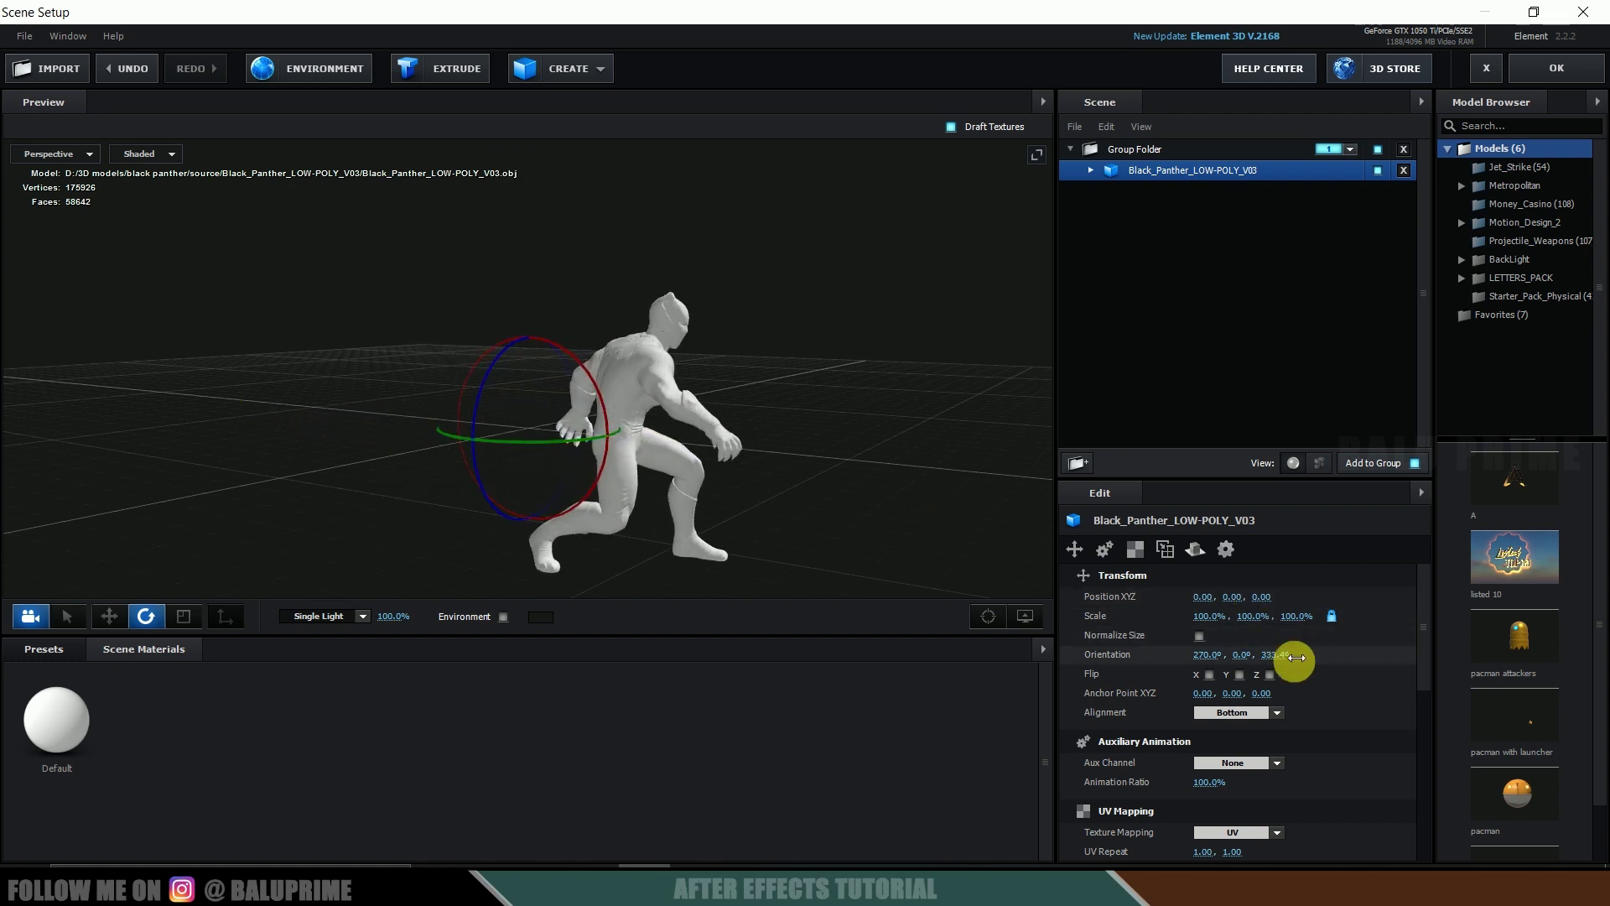
left_click(1275, 654)
type("360")
key("Return")
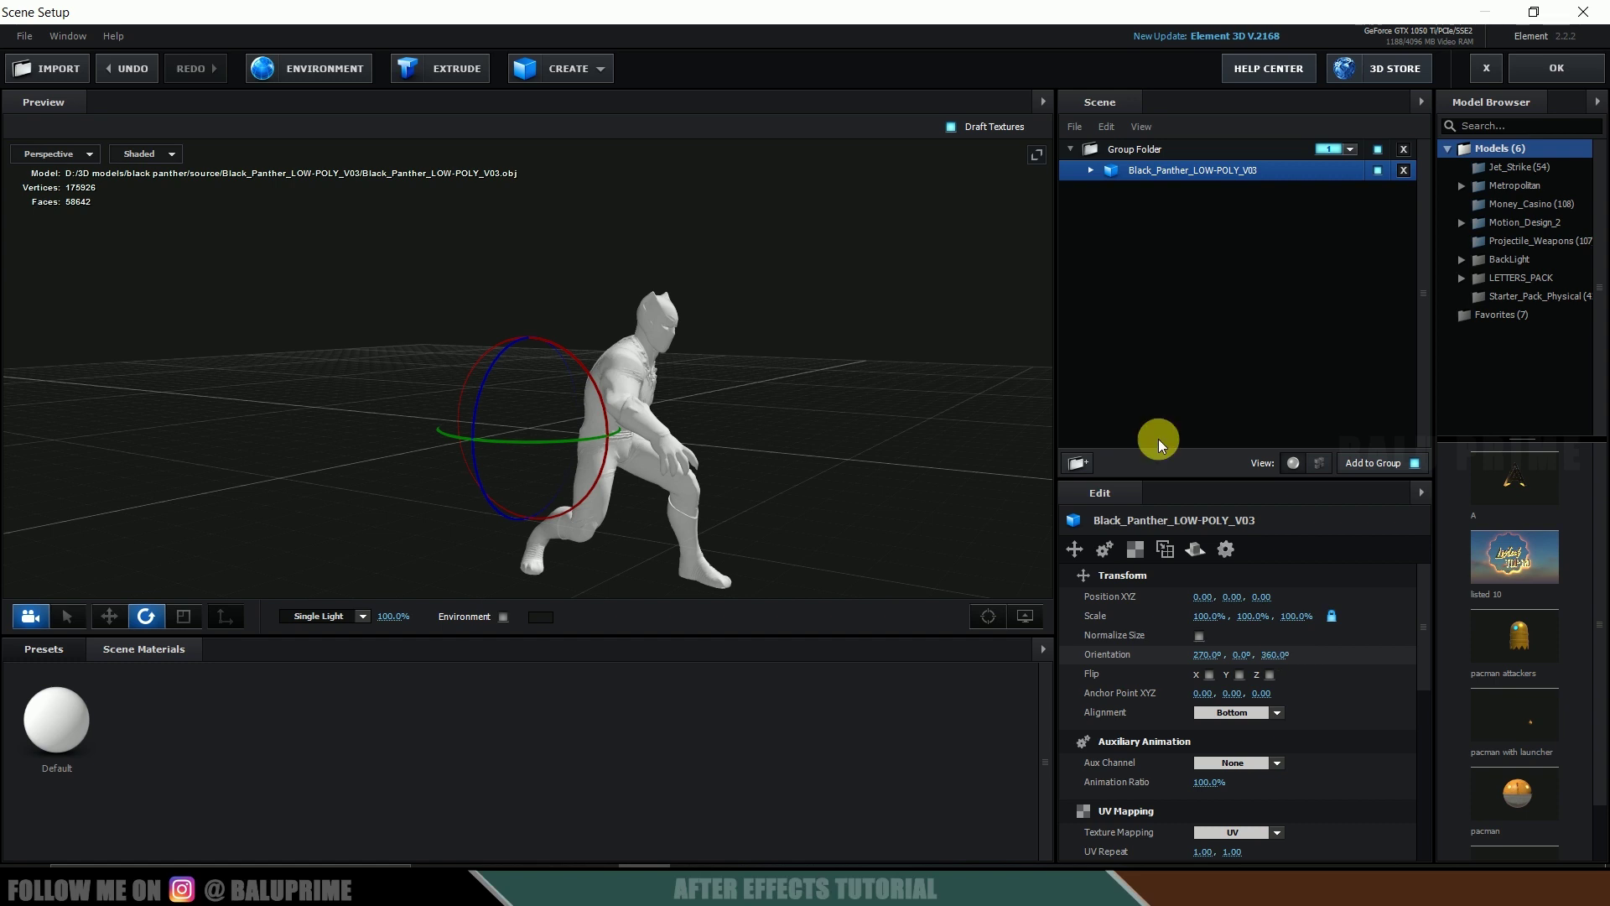
left_click_drag(299, 435, 292, 517)
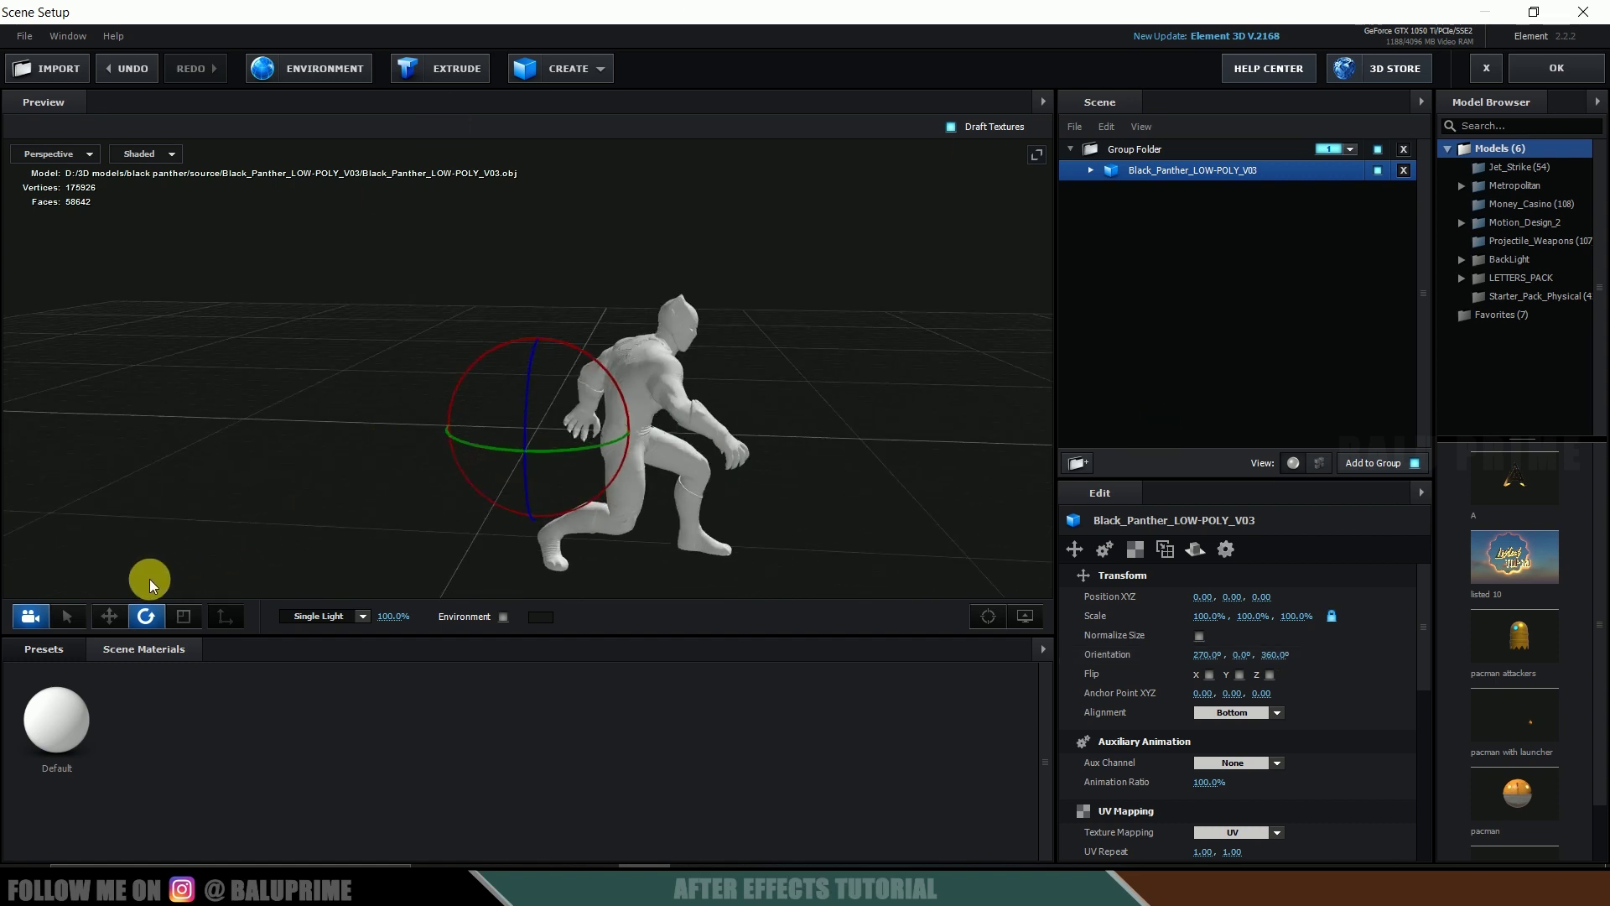
Move the panther's anchor point down to its feet at 0.00, 0.36, -0.46
key("w")
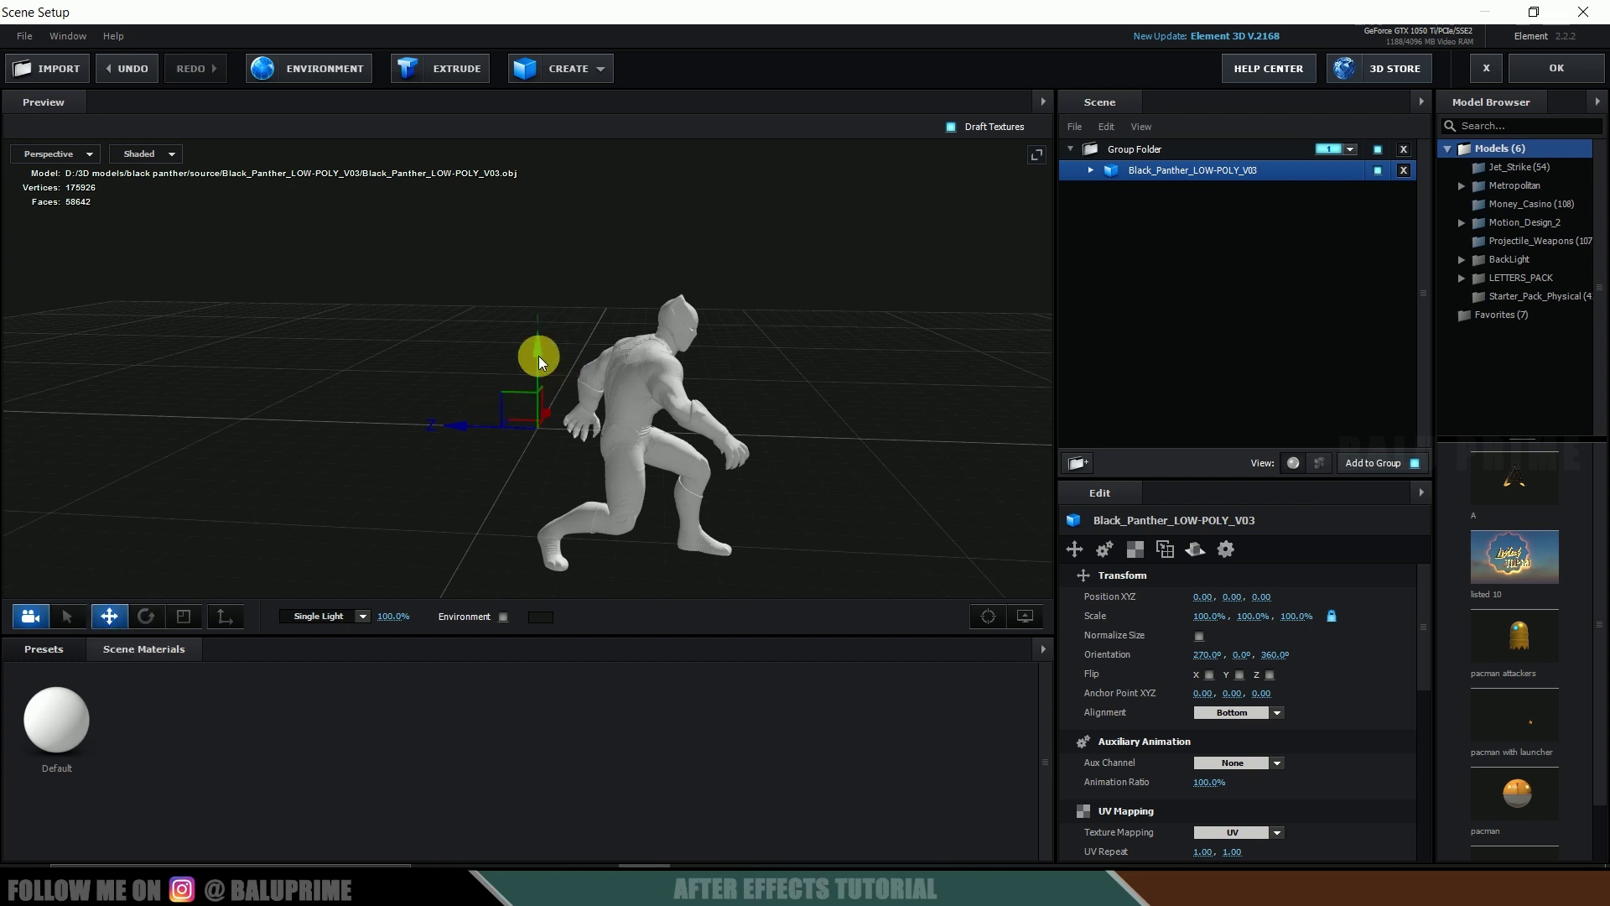
left_click_drag(539, 356, 629, 415)
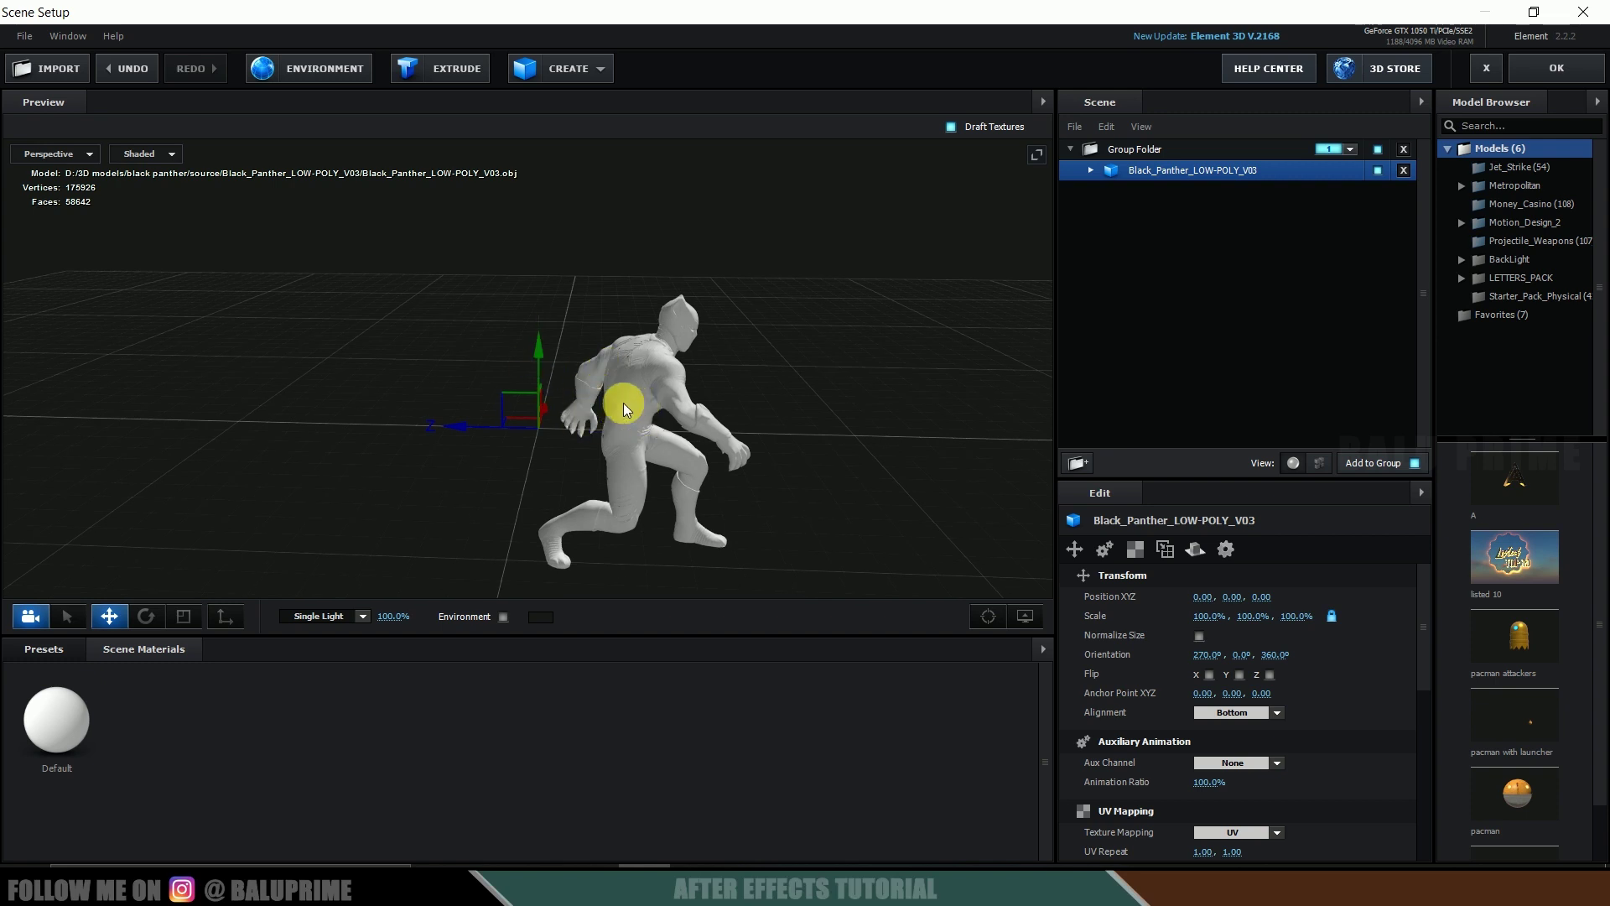
left_click_drag(541, 354, 540, 234)
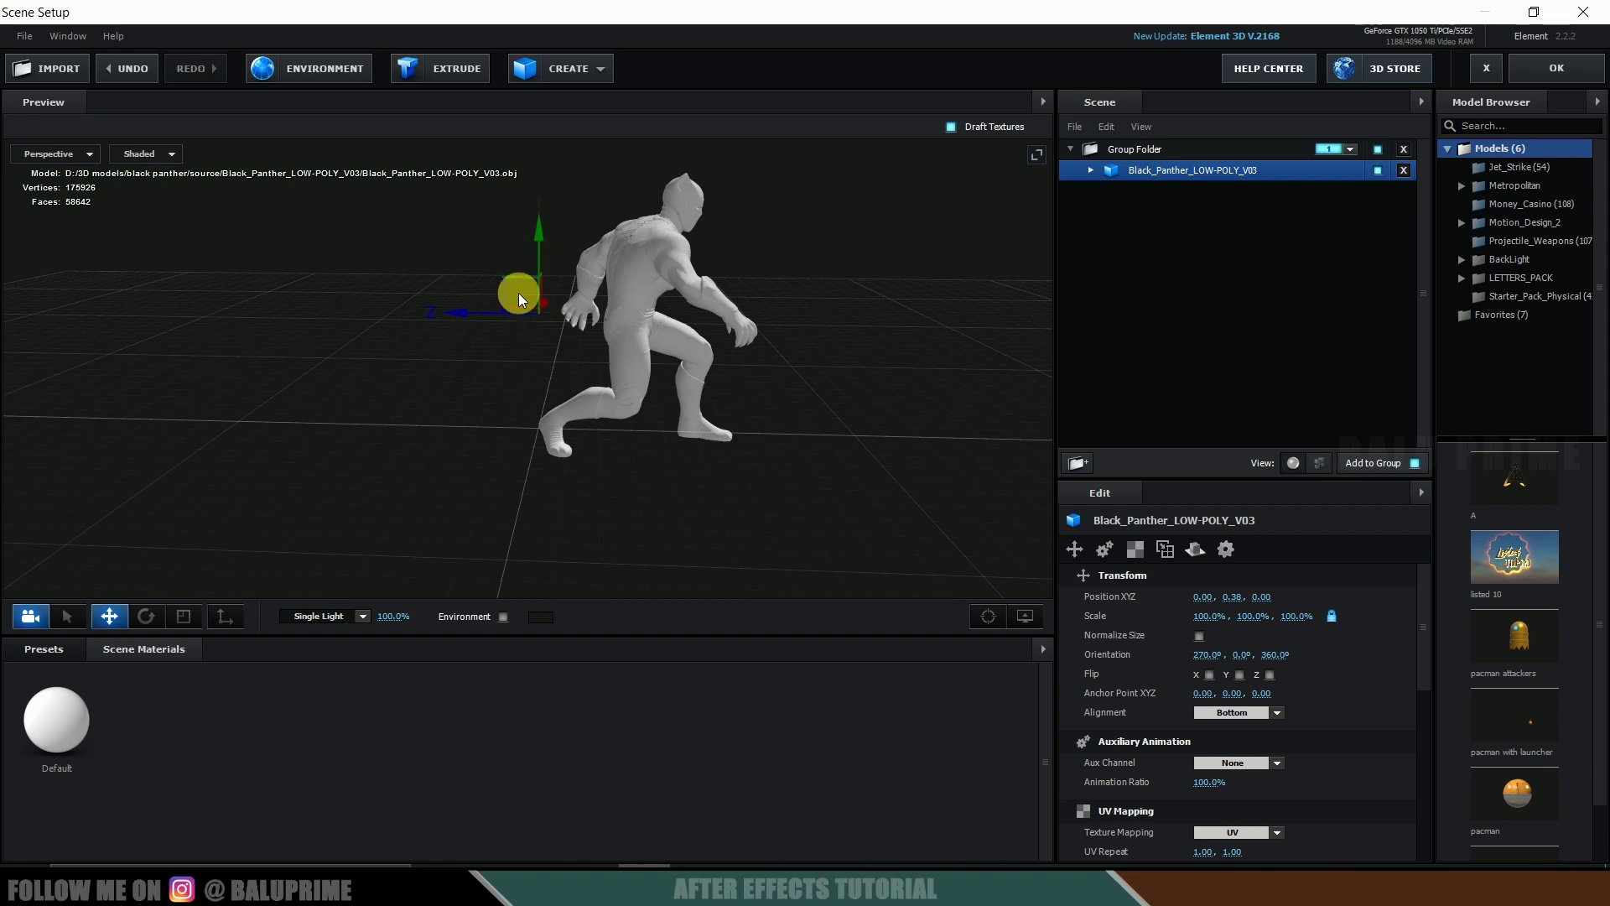
left_click(225, 617)
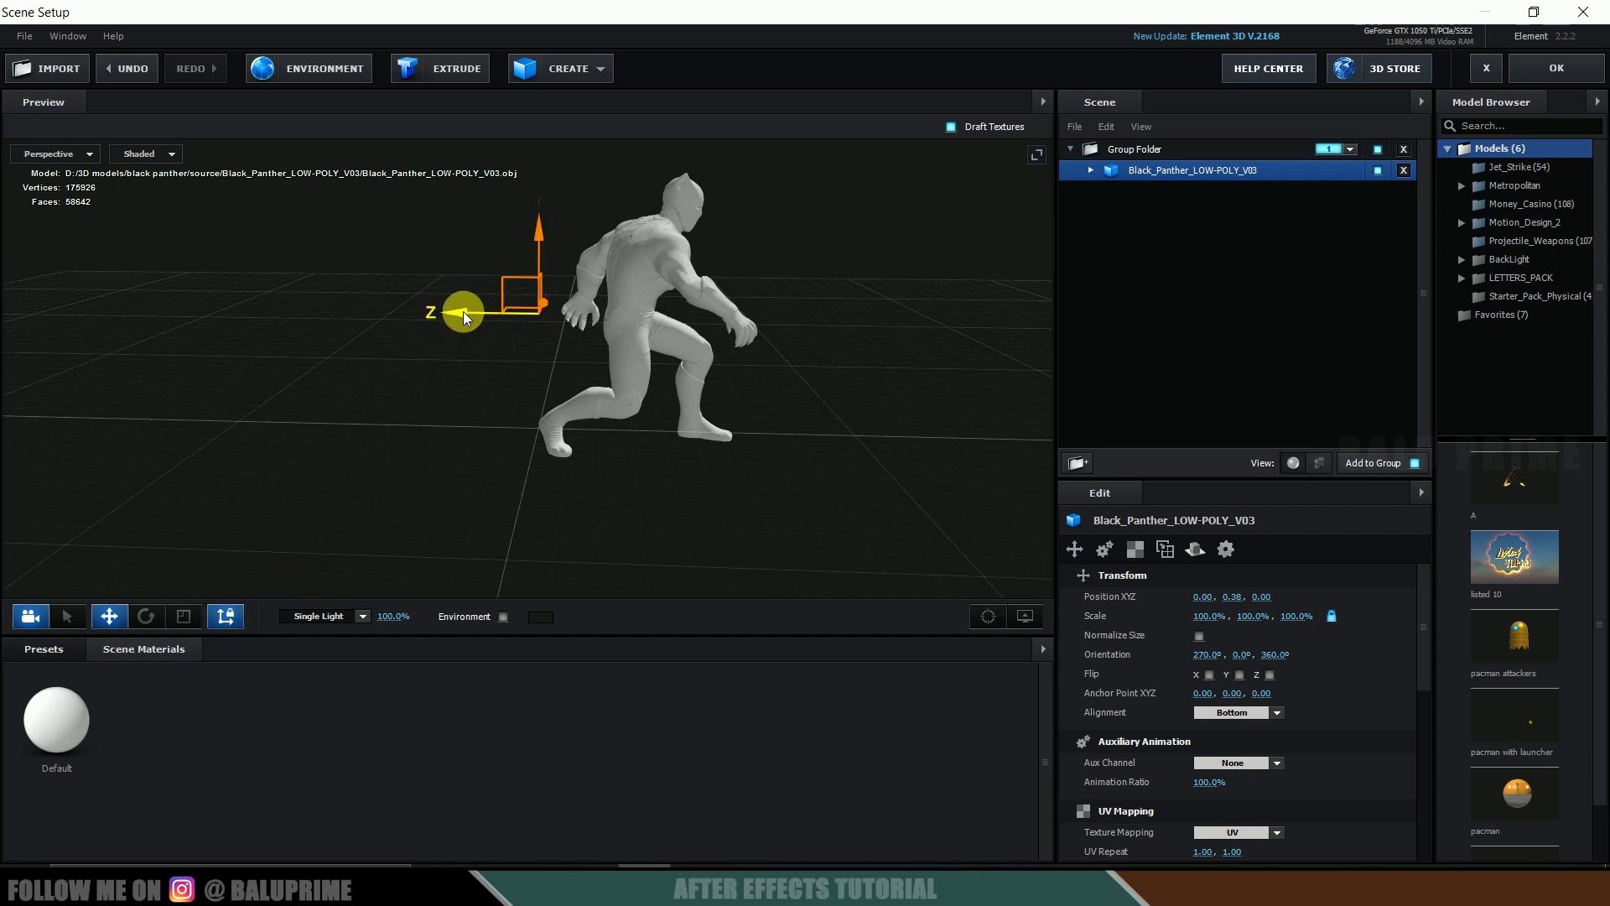
left_click_drag(466, 317, 540, 321)
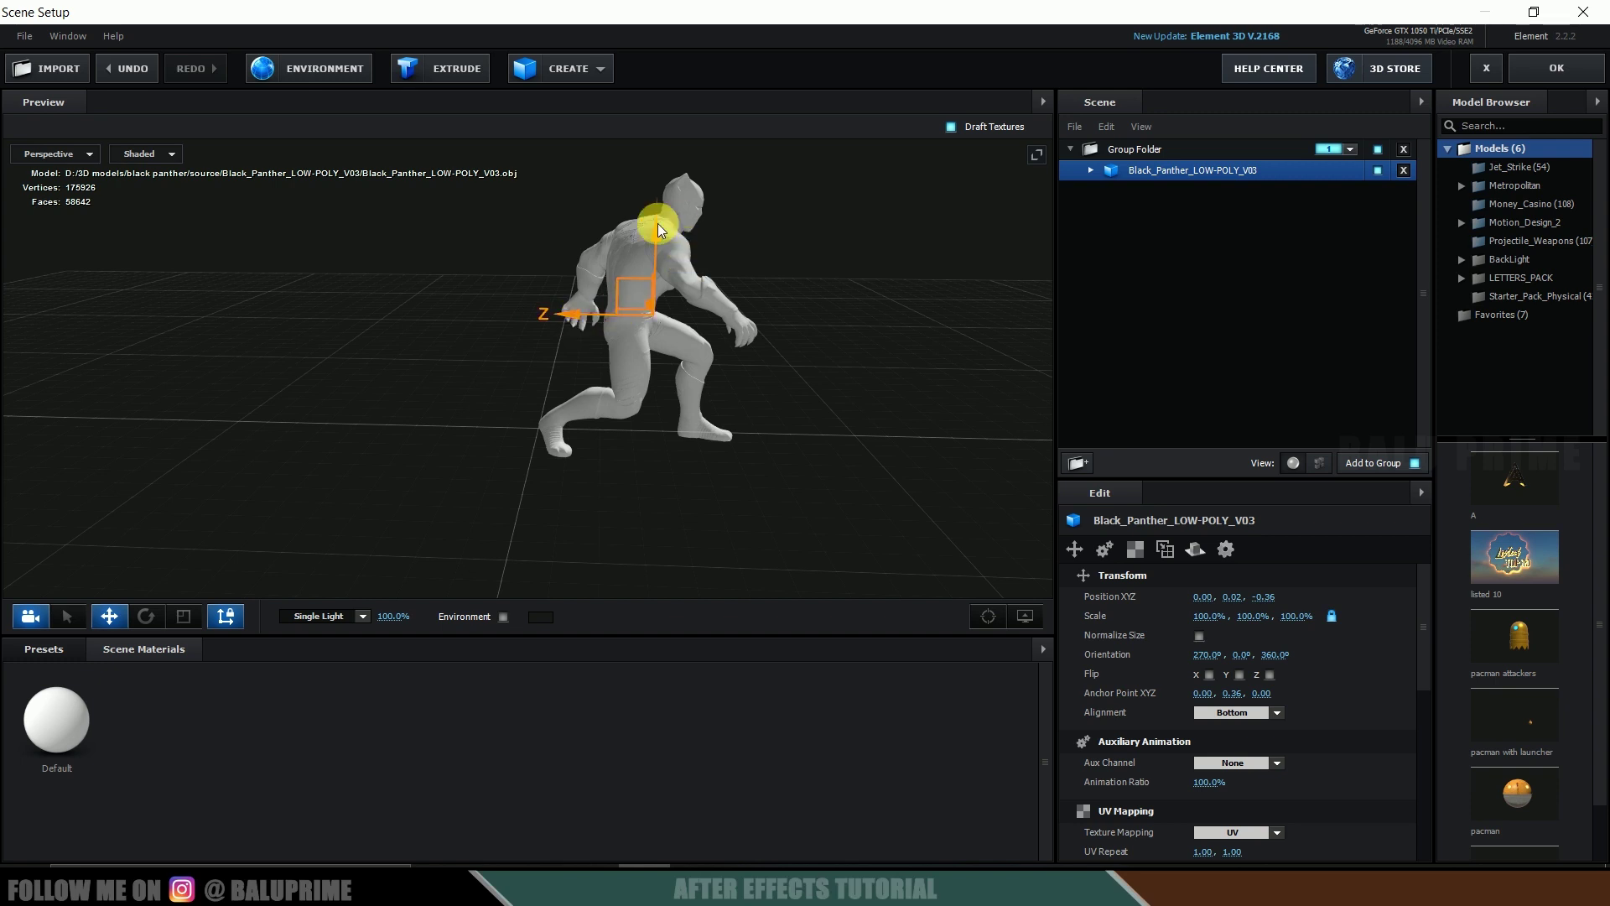
left_click_drag(657, 223, 663, 421)
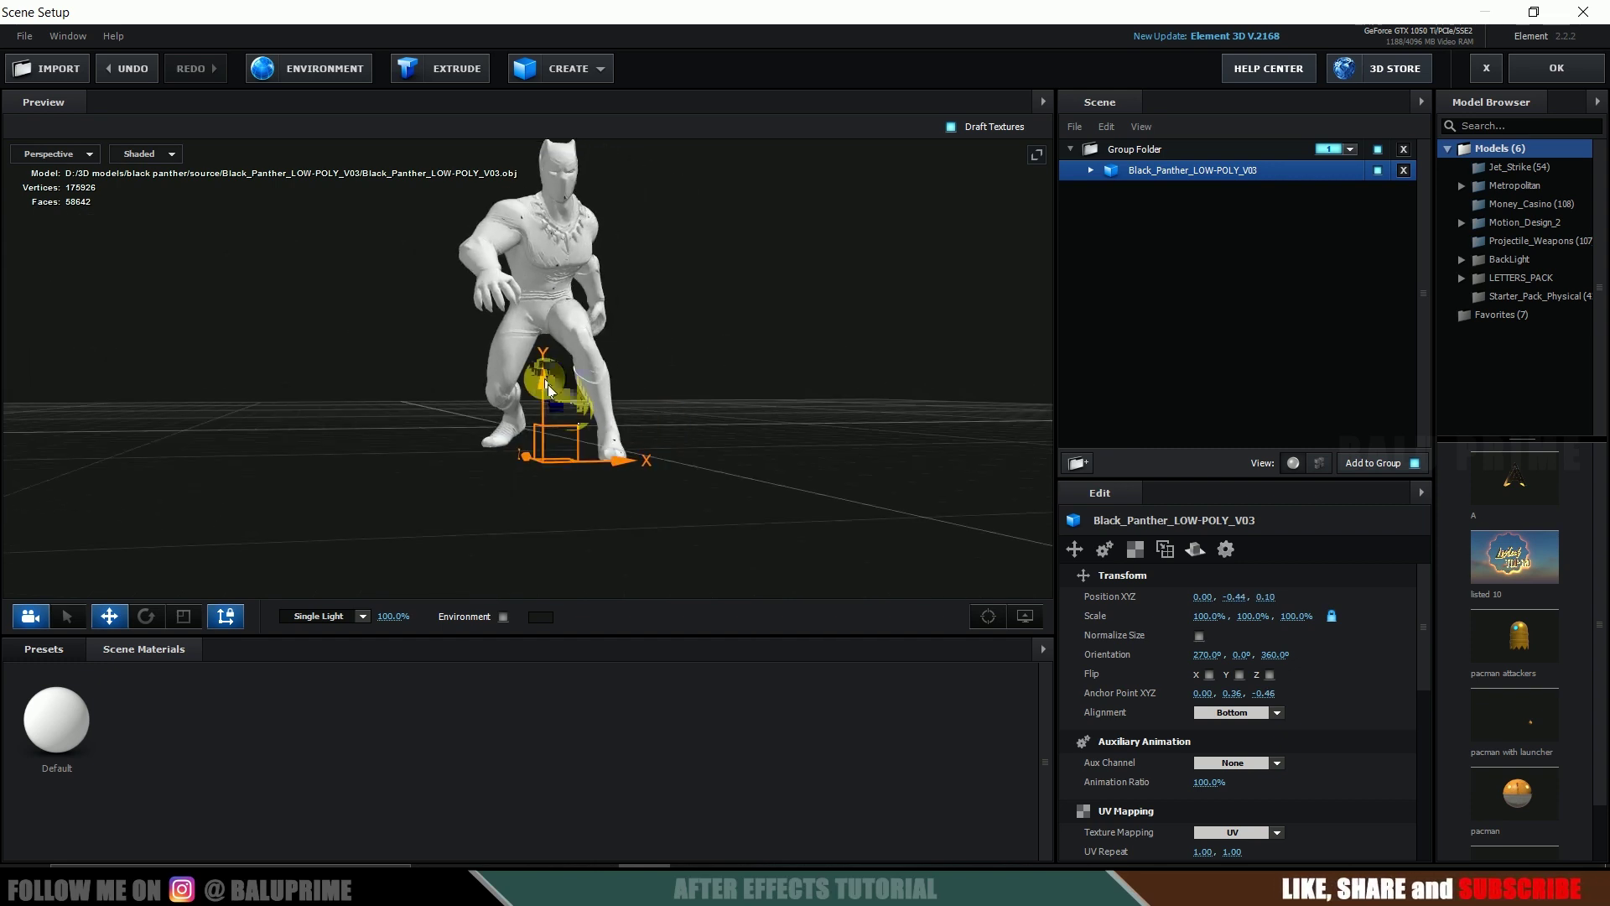
Position the panther at 0.00, -0.40, 0.37 on the grid
left_click(225, 618)
left_click_drag(540, 387, 480, 419)
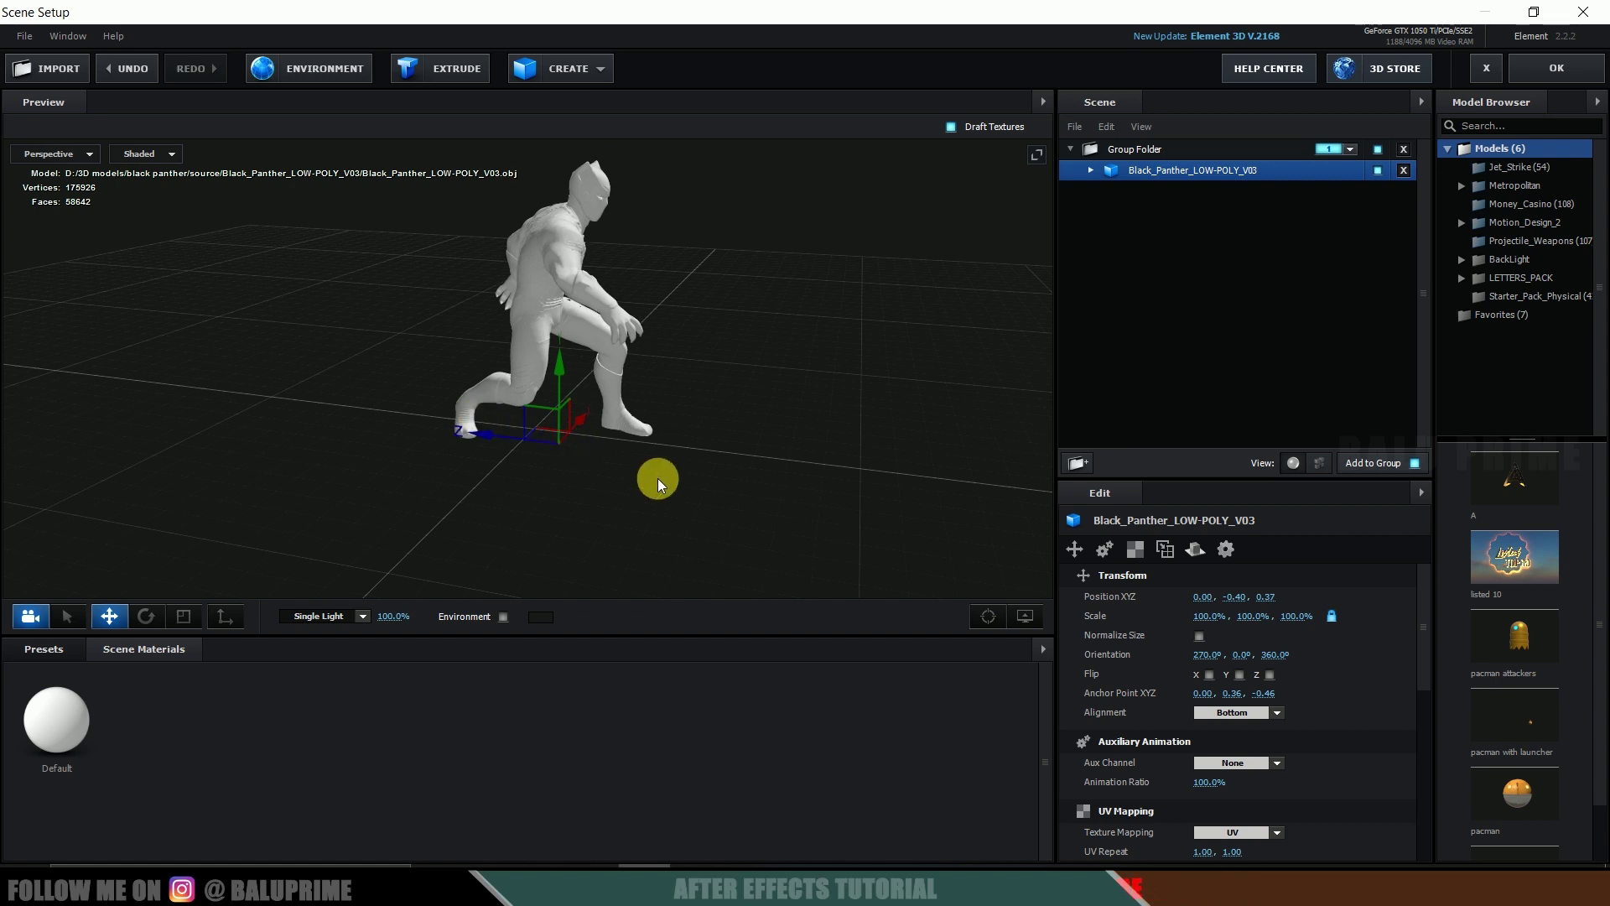
left_click_drag(658, 478, 575, 472)
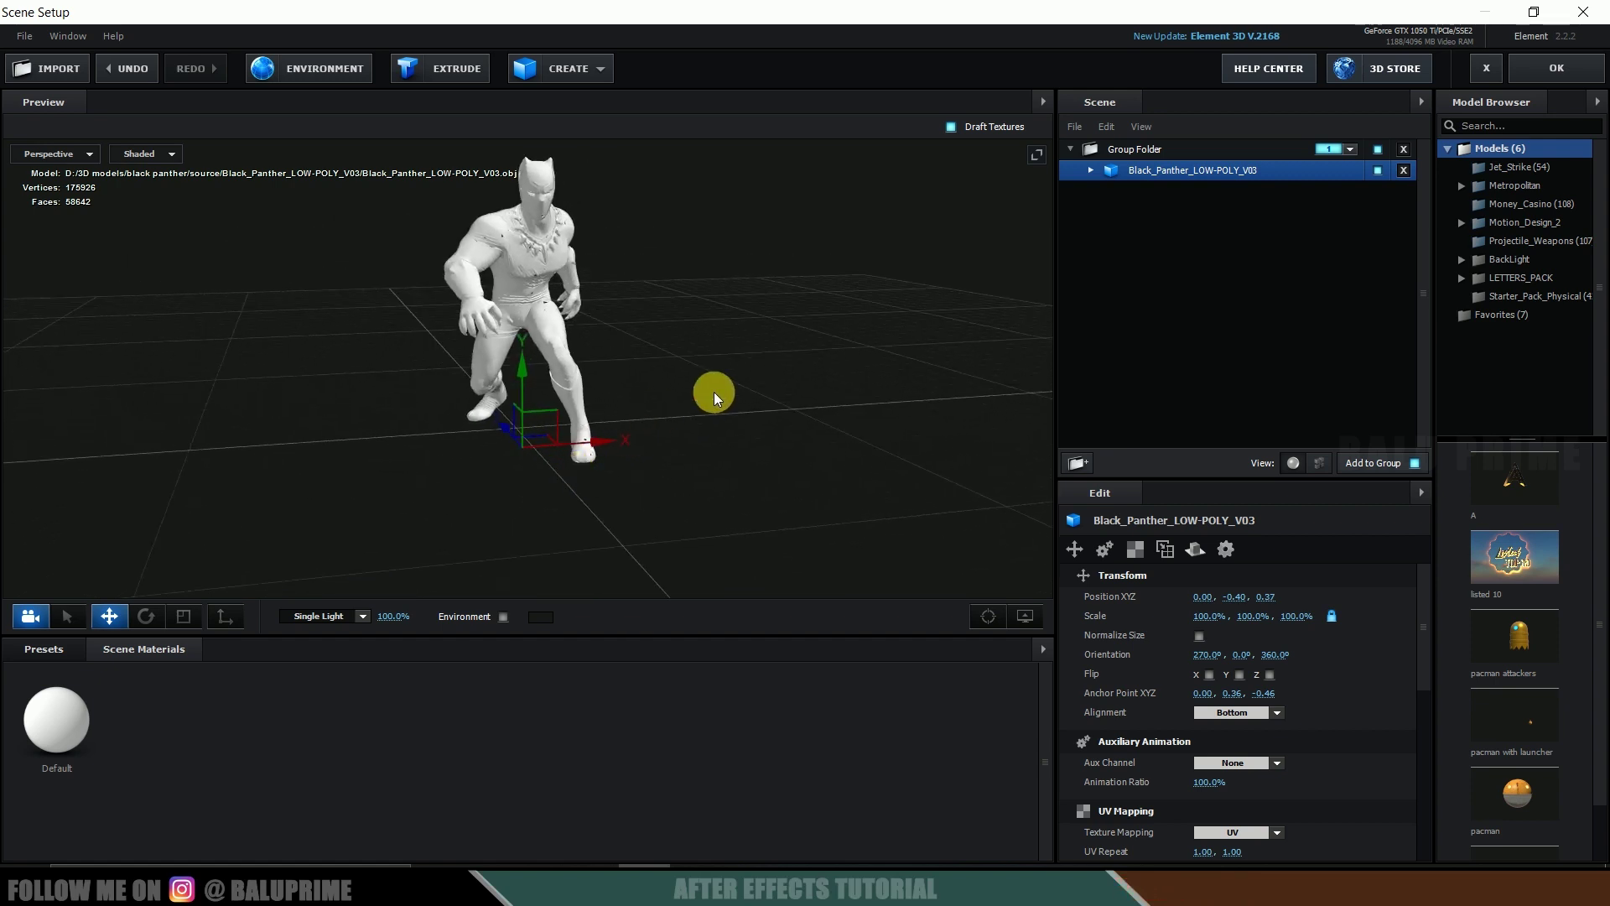
Add a Plane Model, scale it to 584.5%, and position it at the panther's feet
left_click(581, 67)
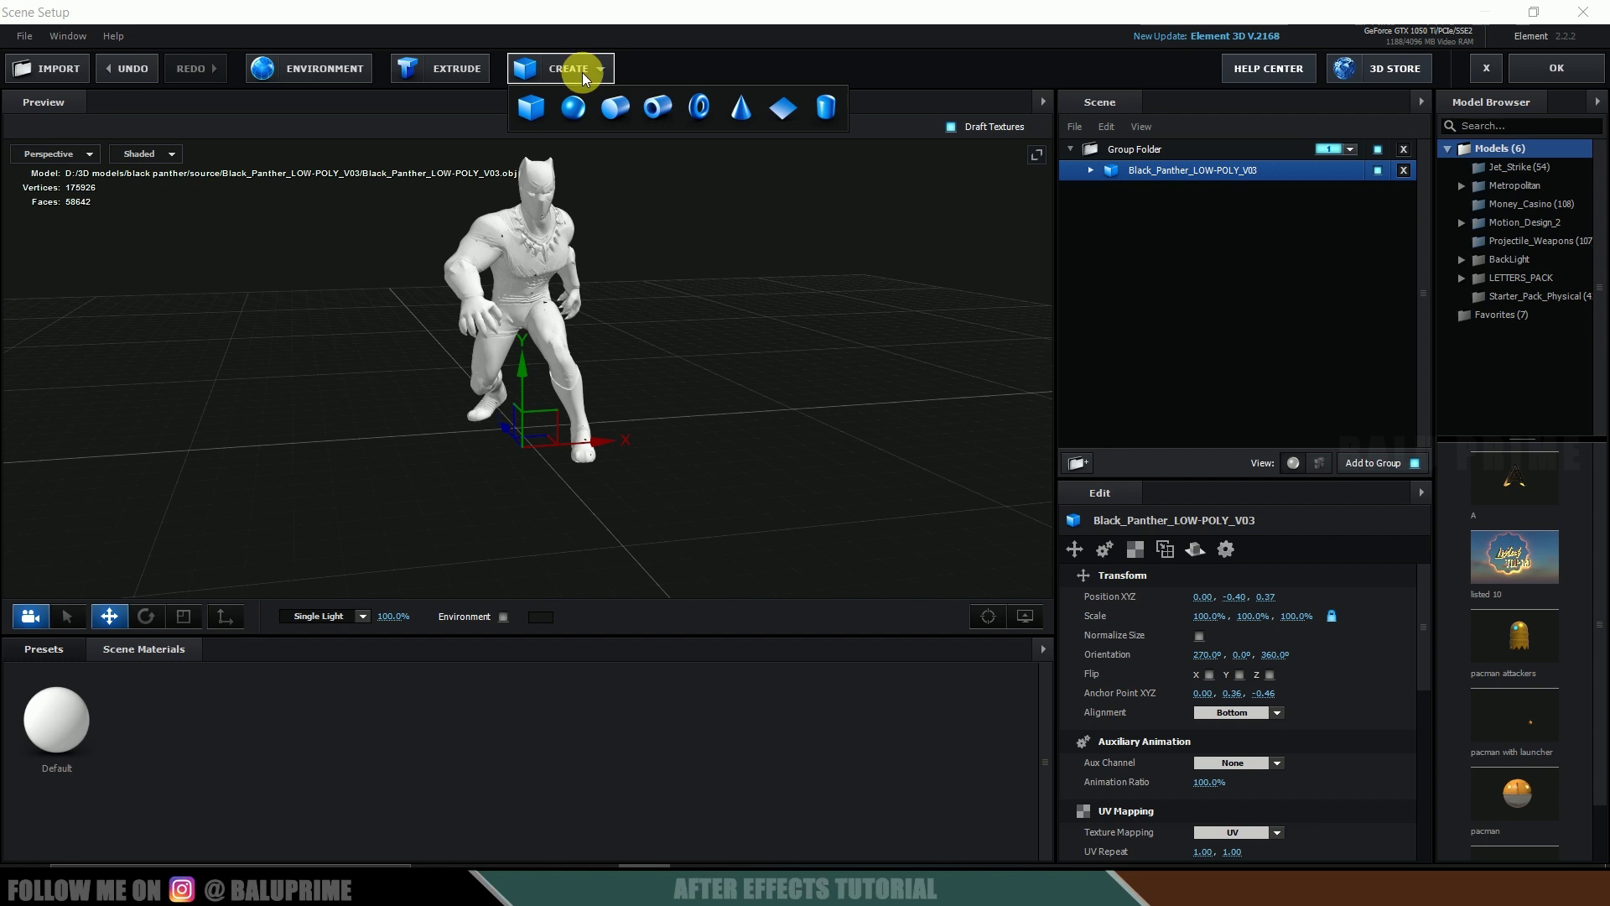
left_click(780, 112)
left_click_drag(1208, 711, 1577, 696)
left_click_drag(1032, 532, 712, 476)
scroll(686, 500, "up", 5)
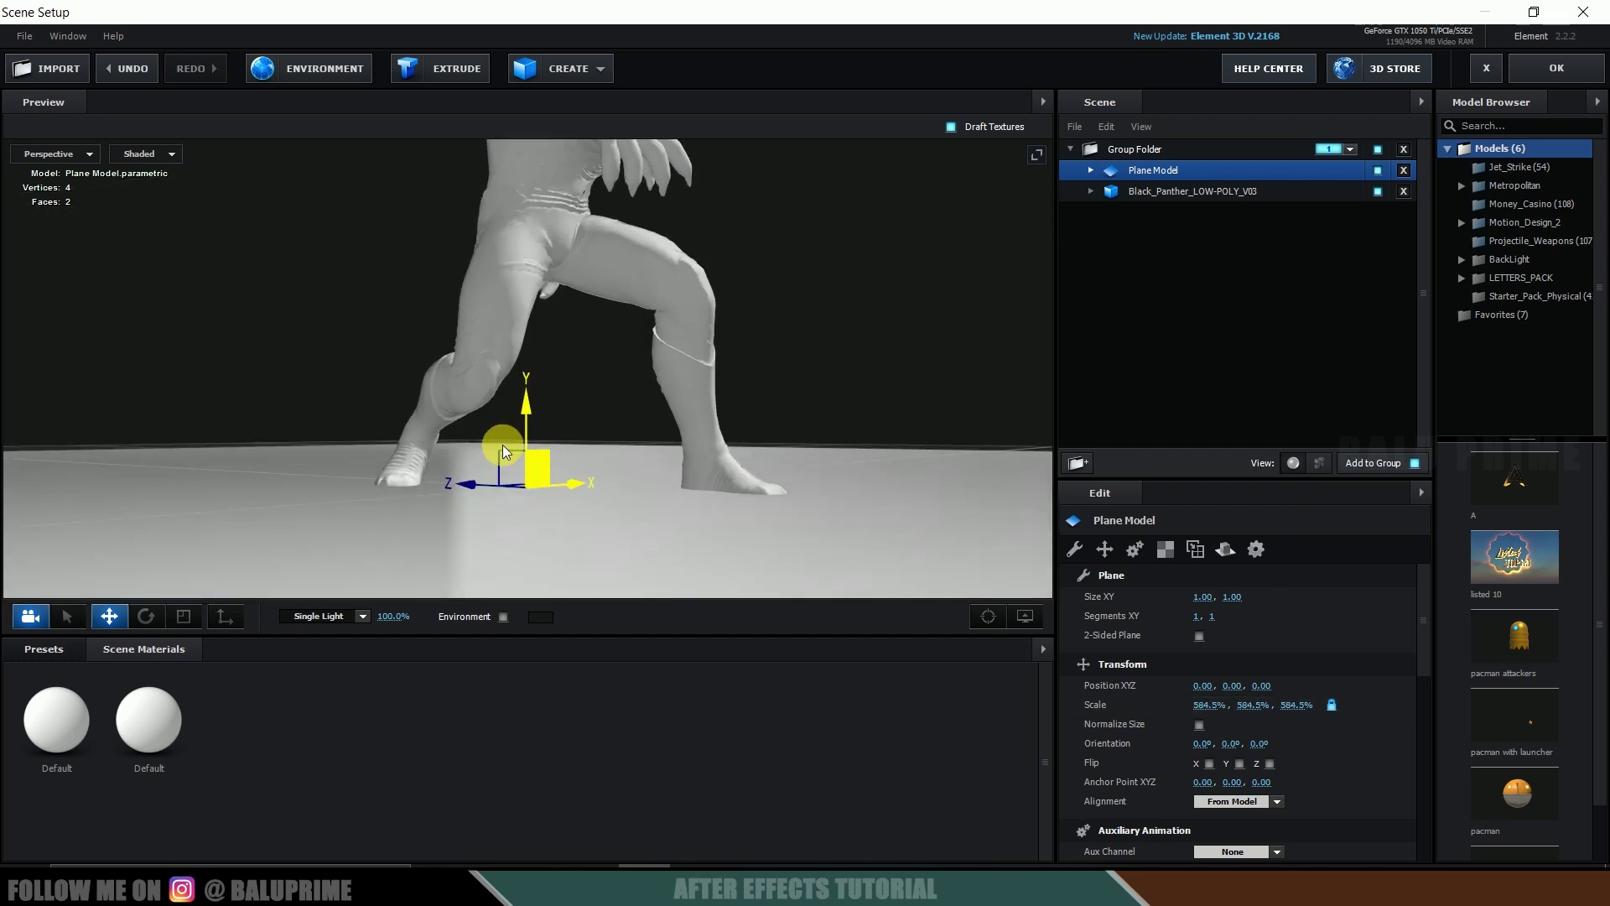
mouse_move(521, 394)
left_mouse_down()
mouse_move(520, 378)
mouse_move(510, 410)
left_mouse_up()
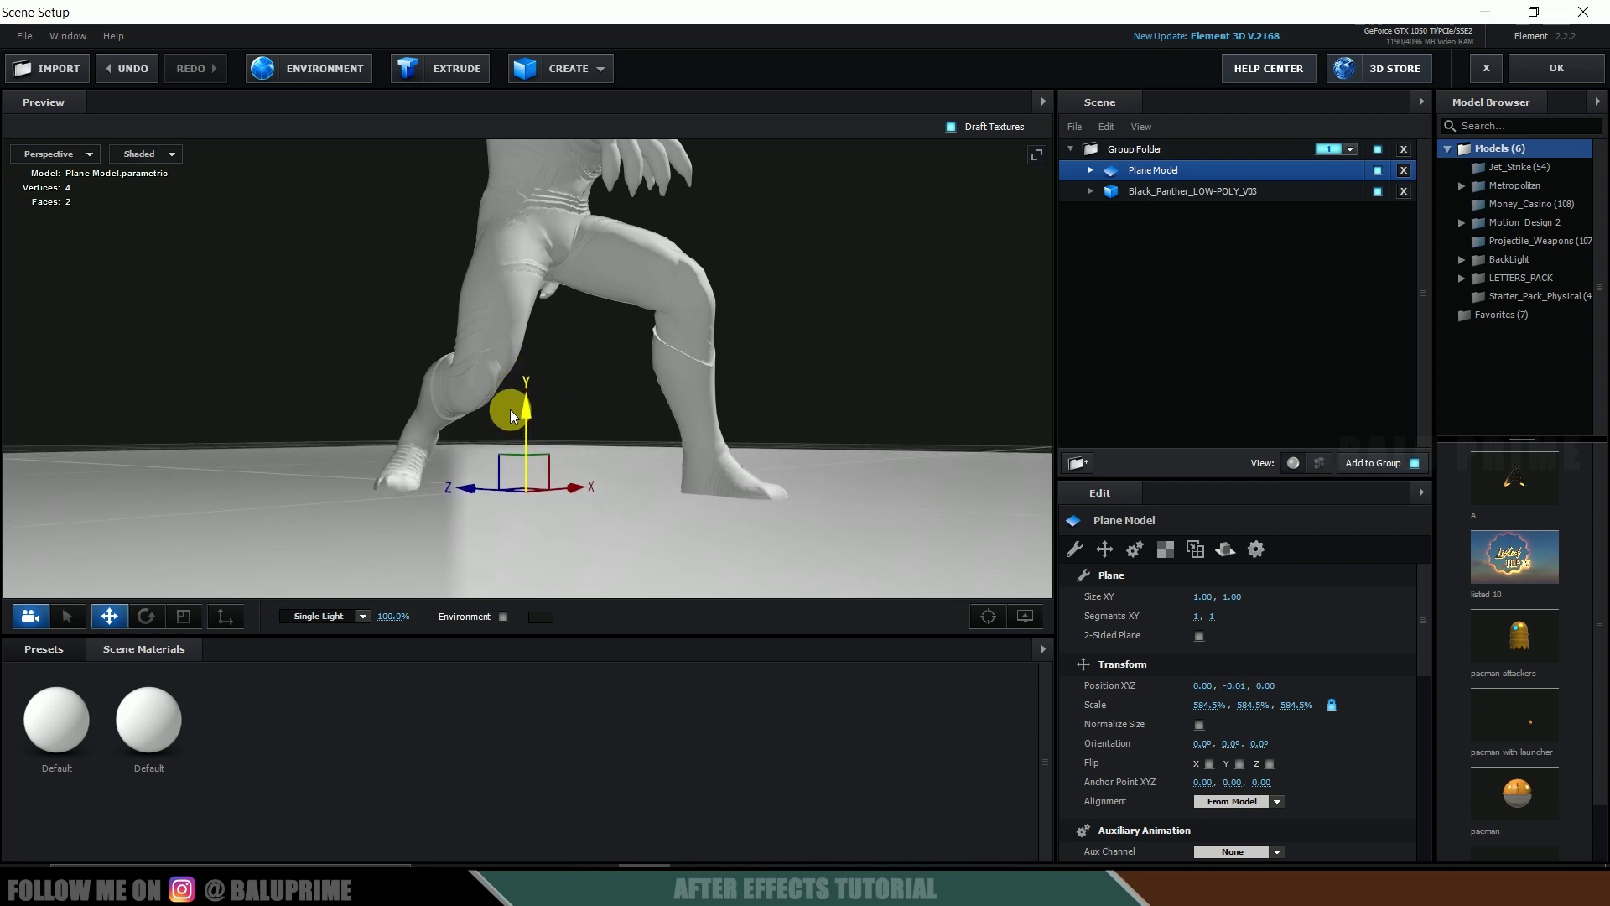
left_click_drag(510, 416, 512, 404)
left_click_drag(762, 445, 710, 463)
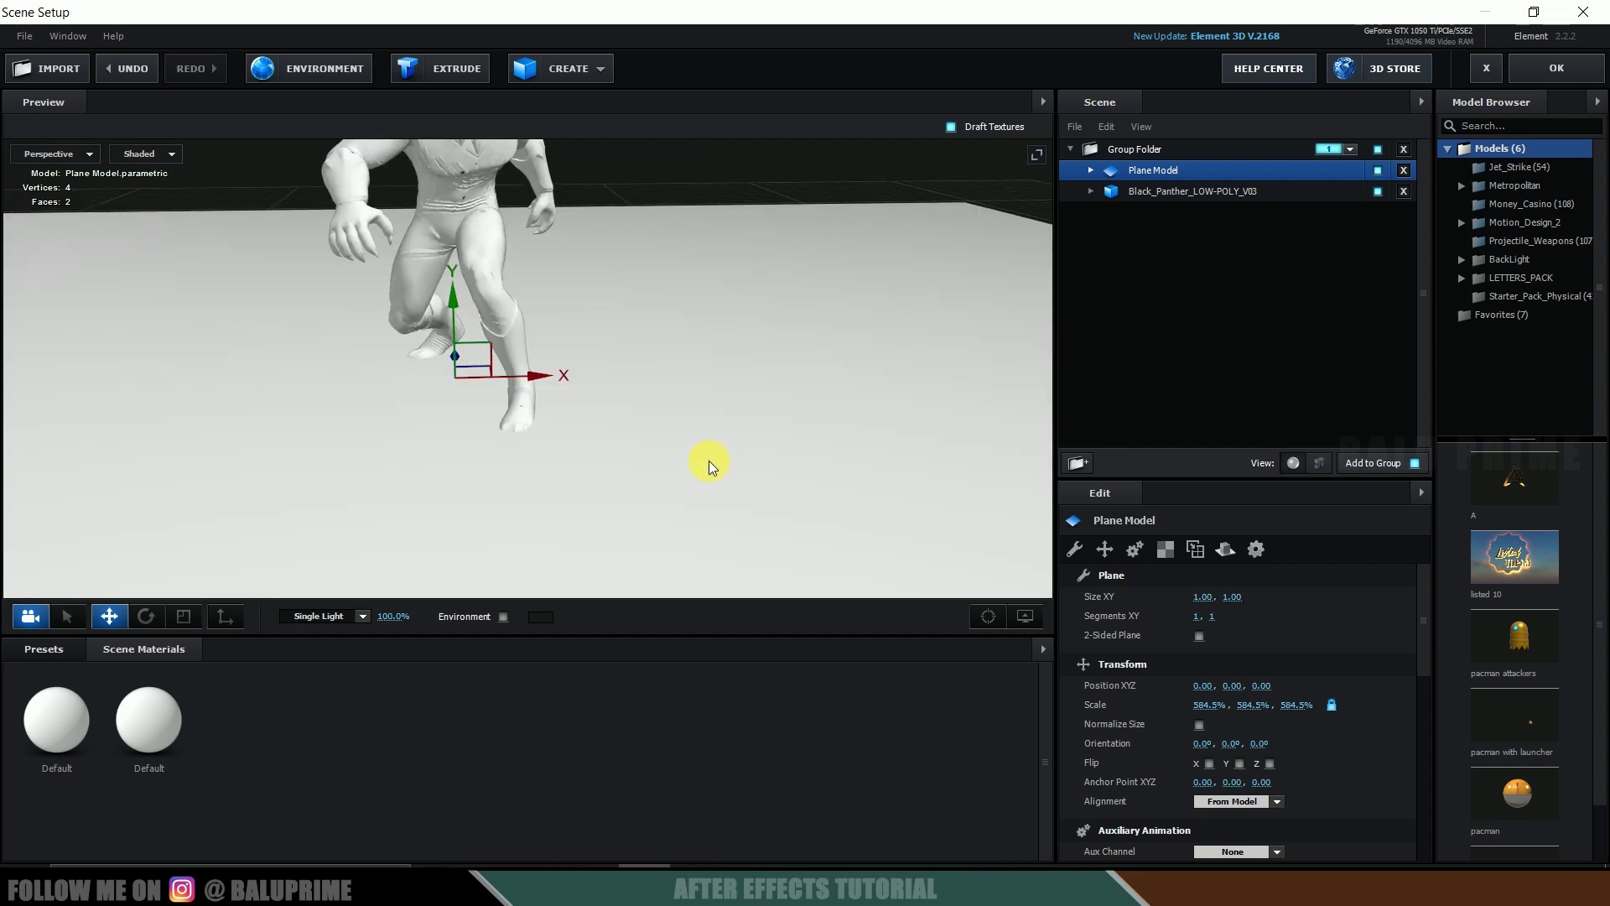
scroll(708, 461, "down", 2)
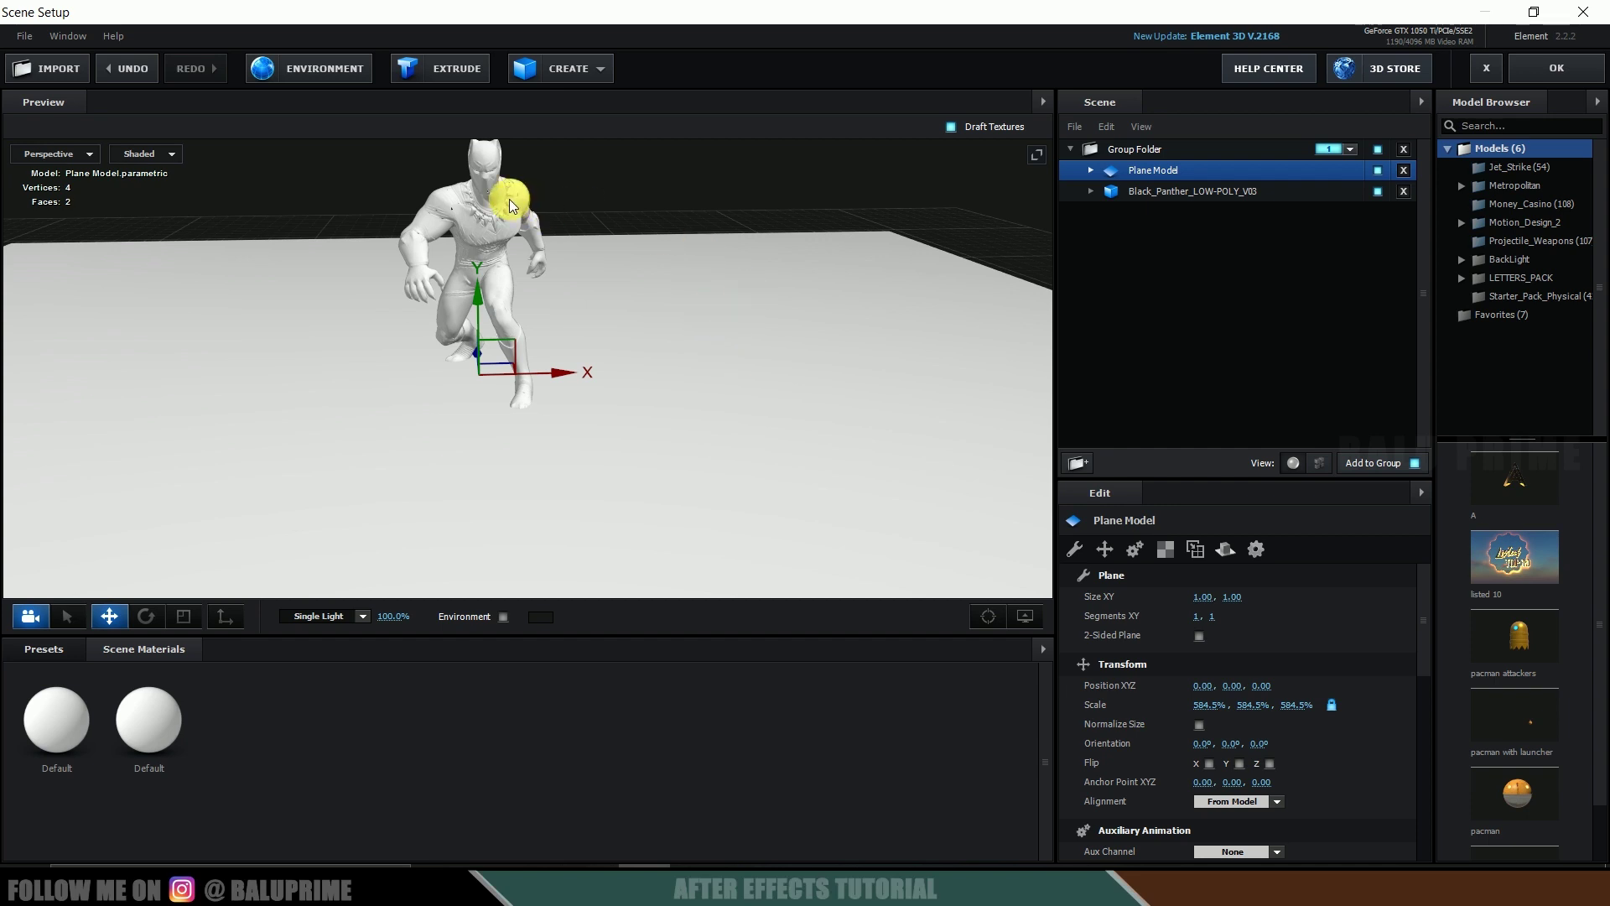
Apply the Physical Matte_Shadow material to the floor plane
left_click(52, 646)
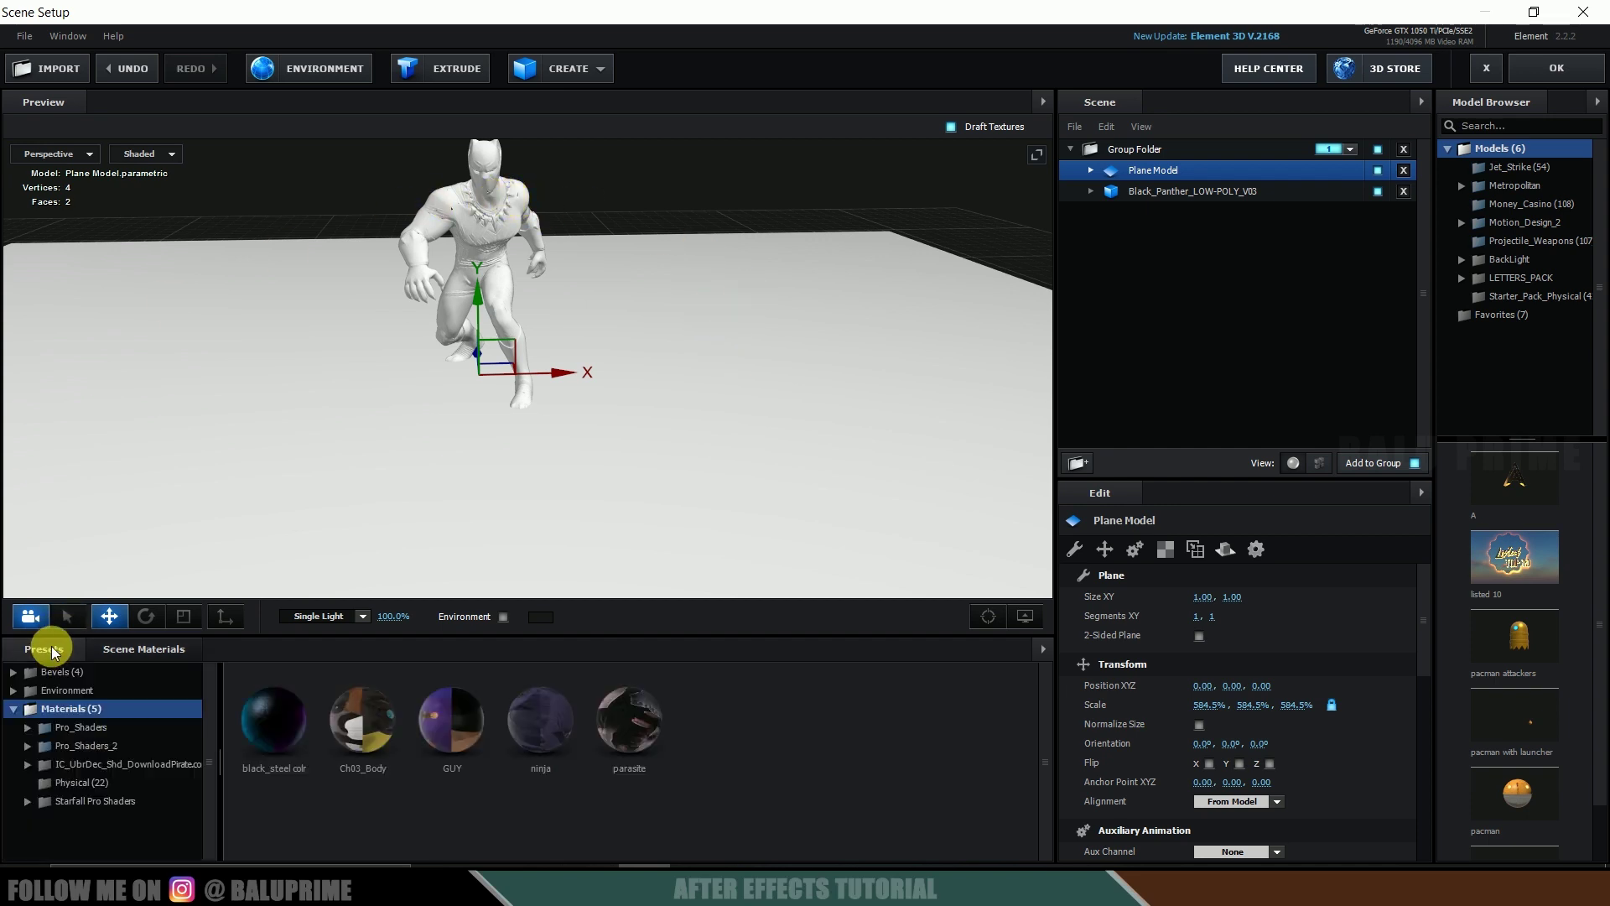
left_click(91, 784)
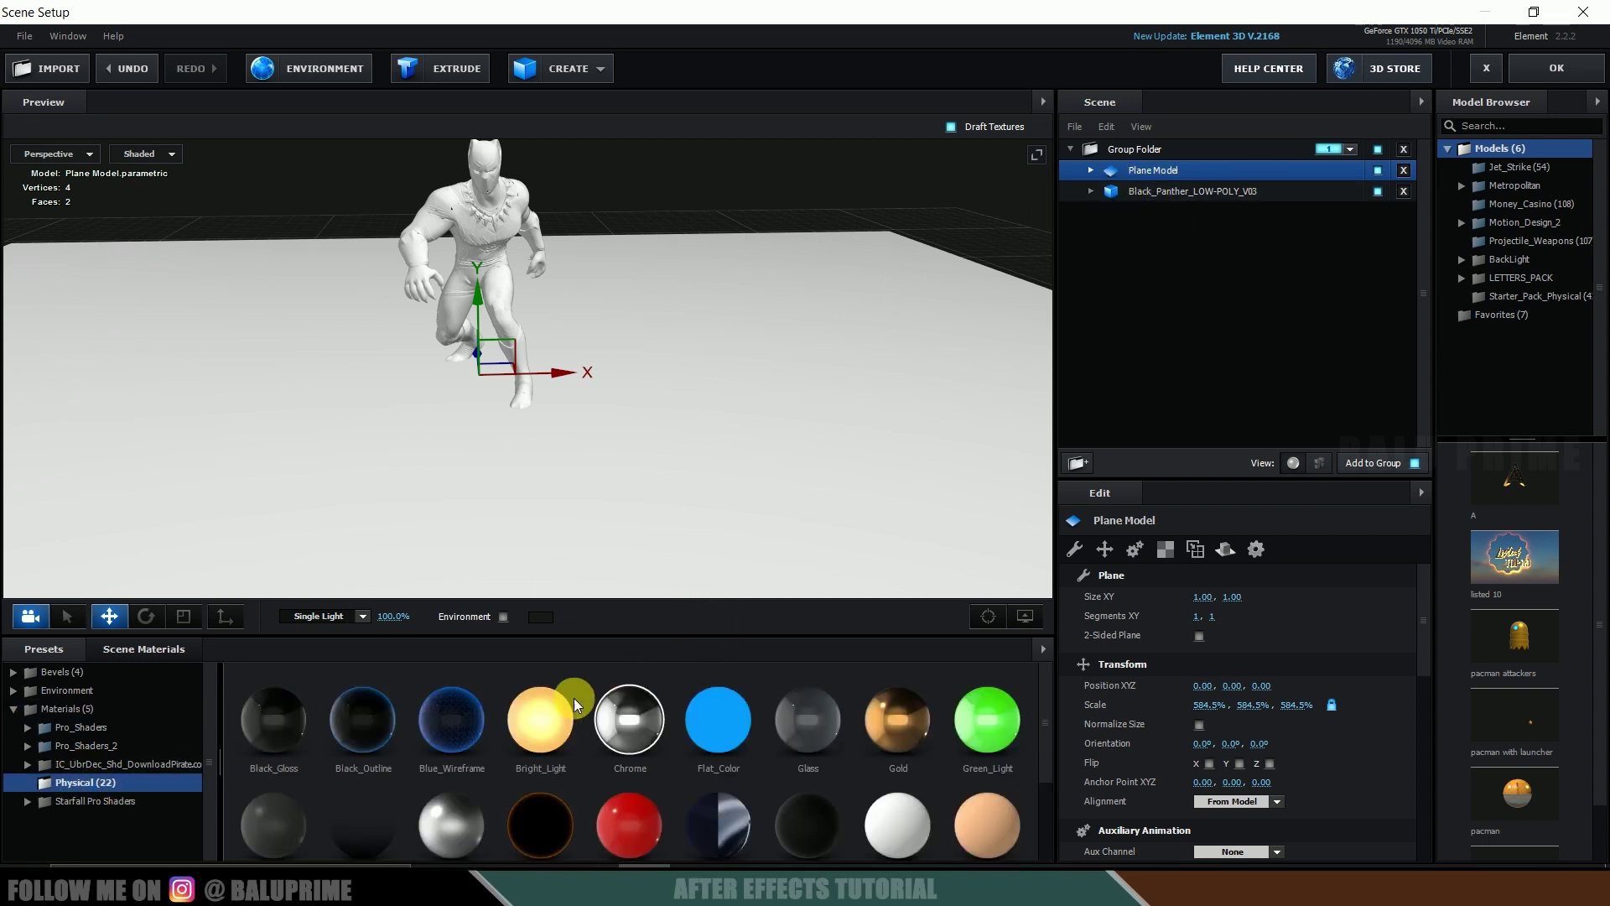
scroll(360, 770, "down", 2)
left_click_drag(366, 713, 1147, 174)
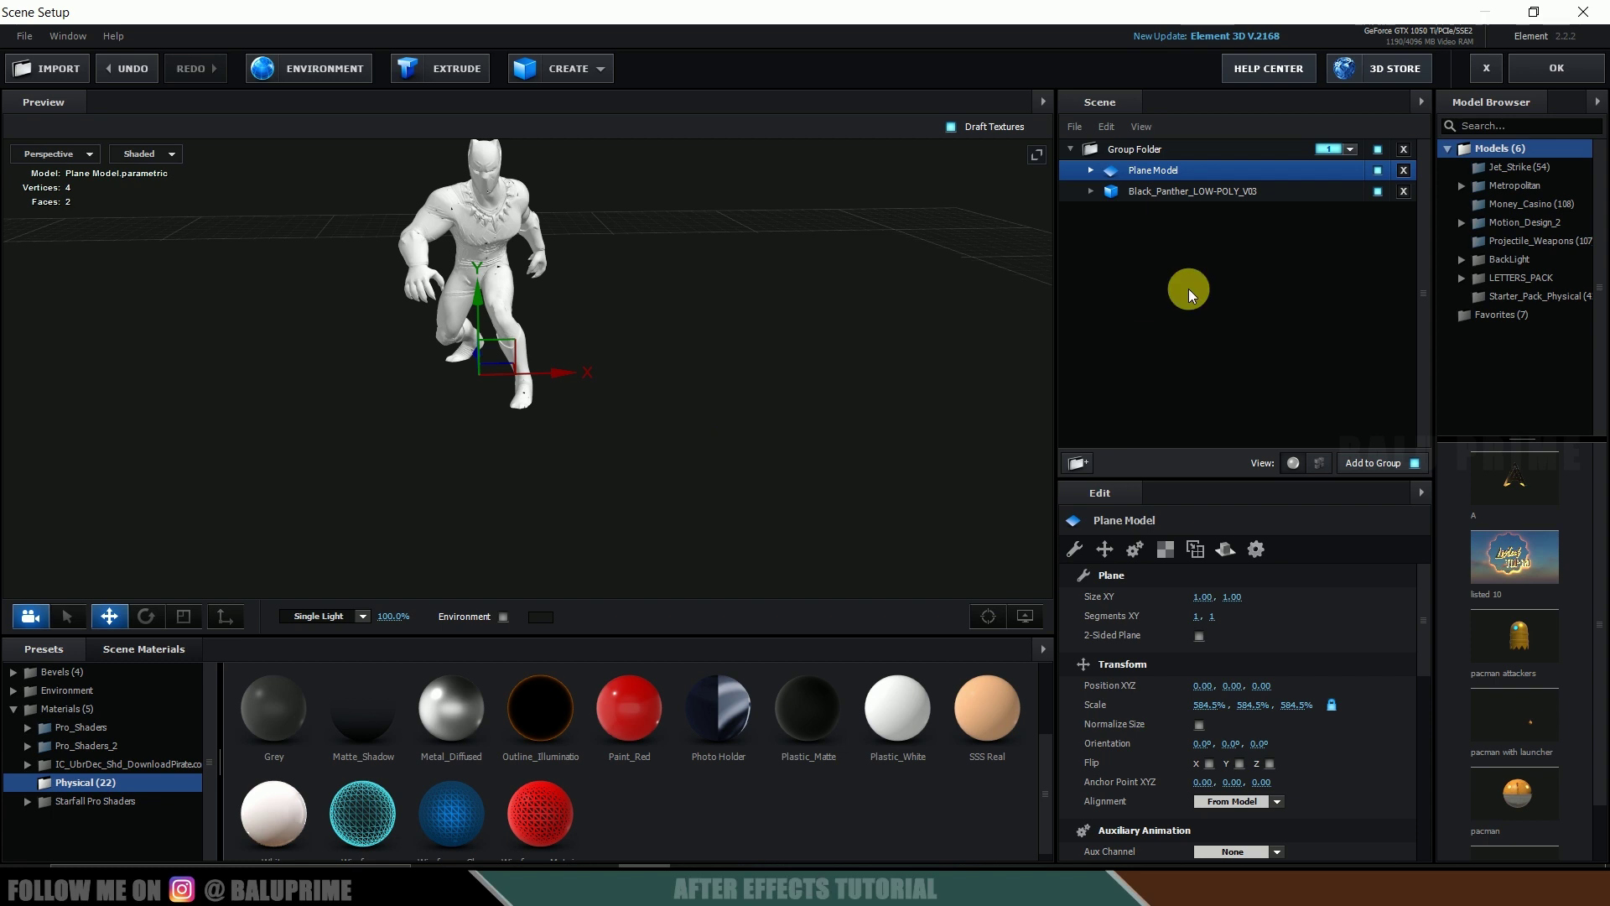
Shade the panther with the Pro_Shaders_2 Metal metal_black material
left_click(1194, 199)
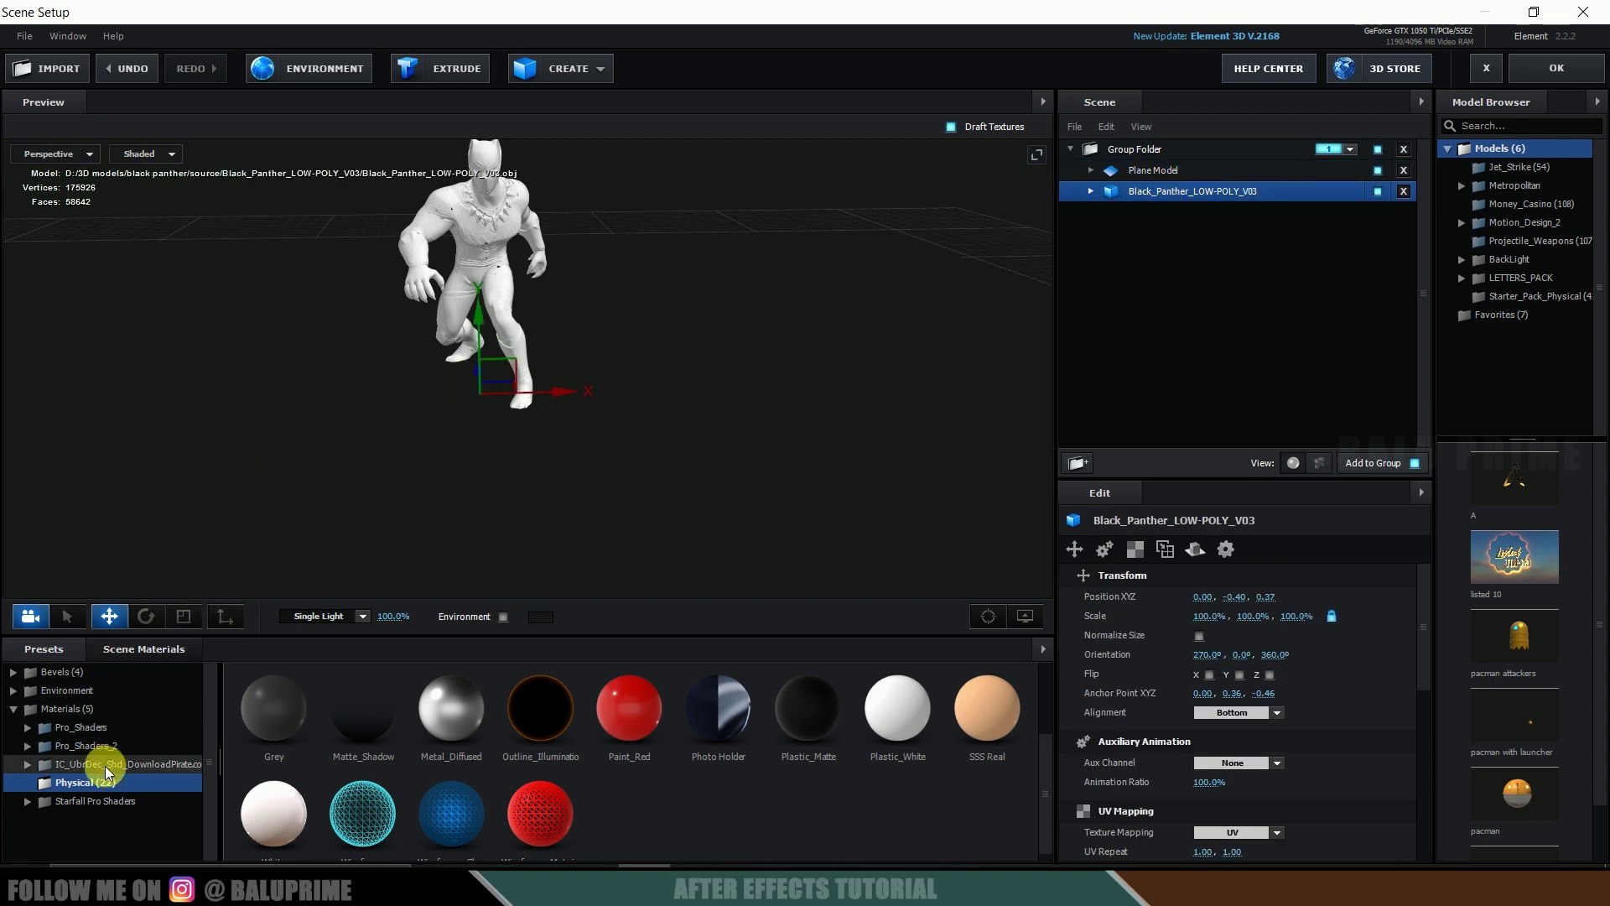
double_click(79, 747)
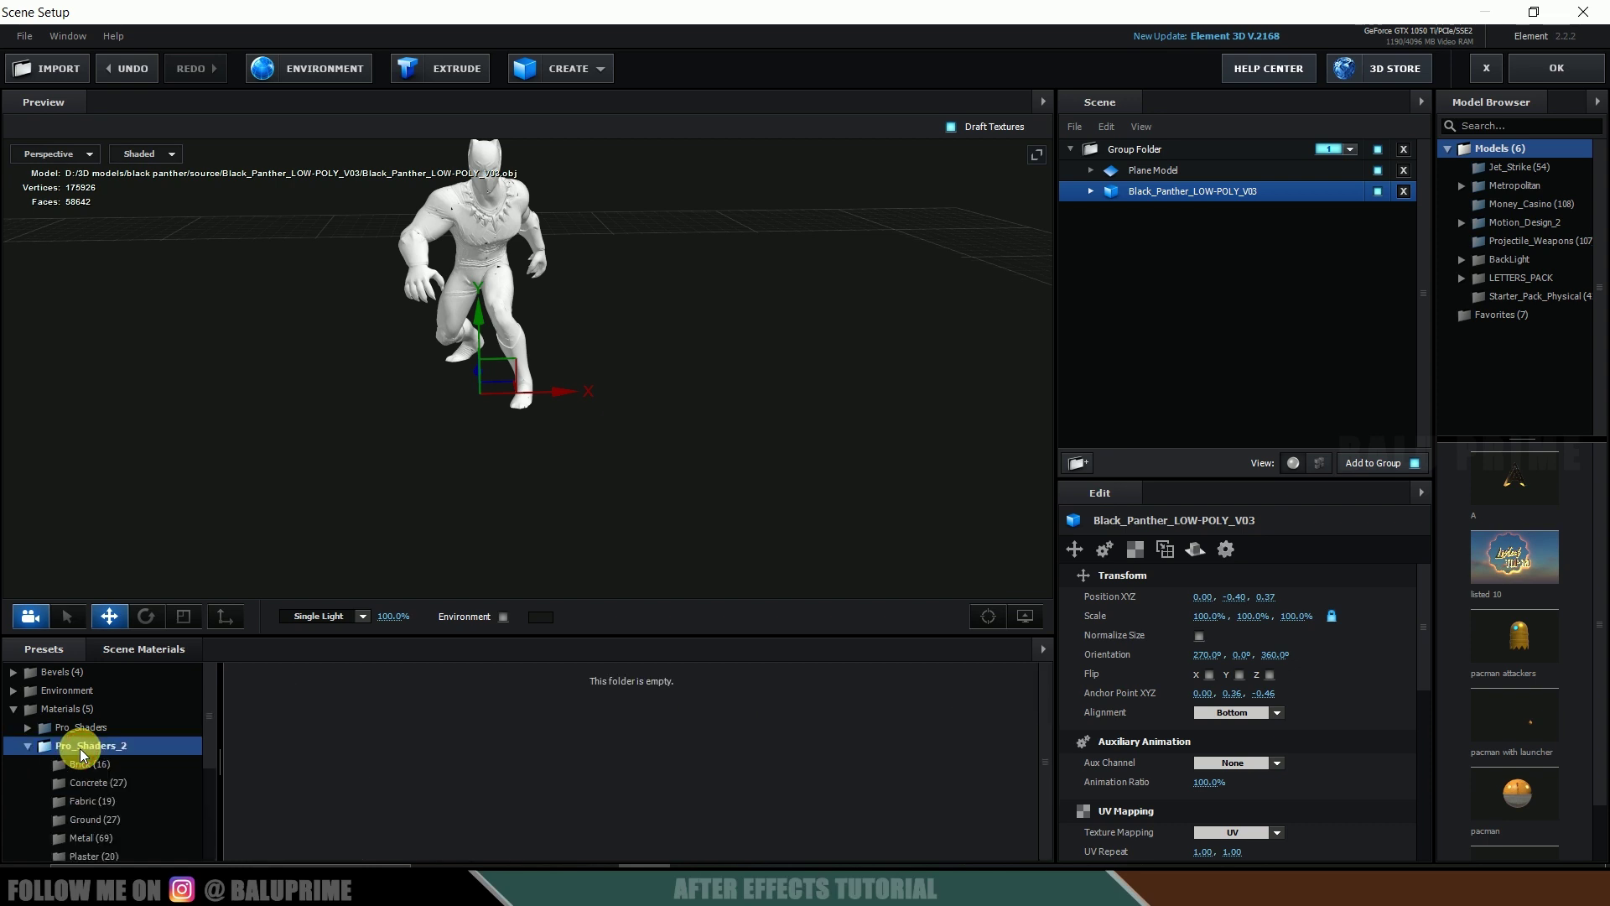
scroll(152, 784, "down", 1)
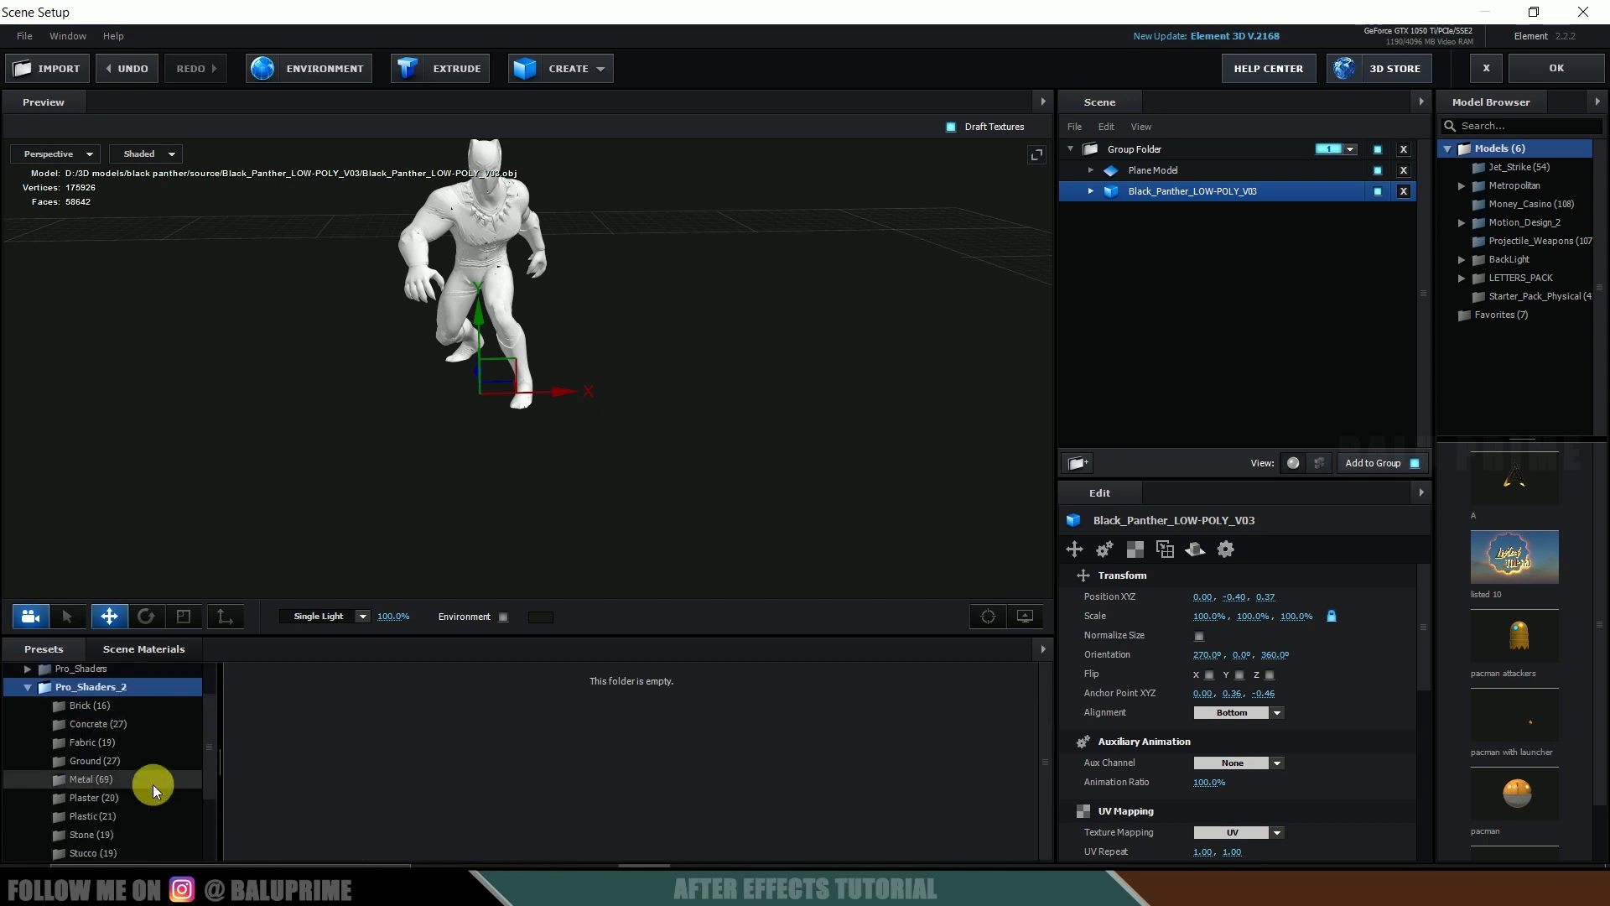
left_click(97, 780)
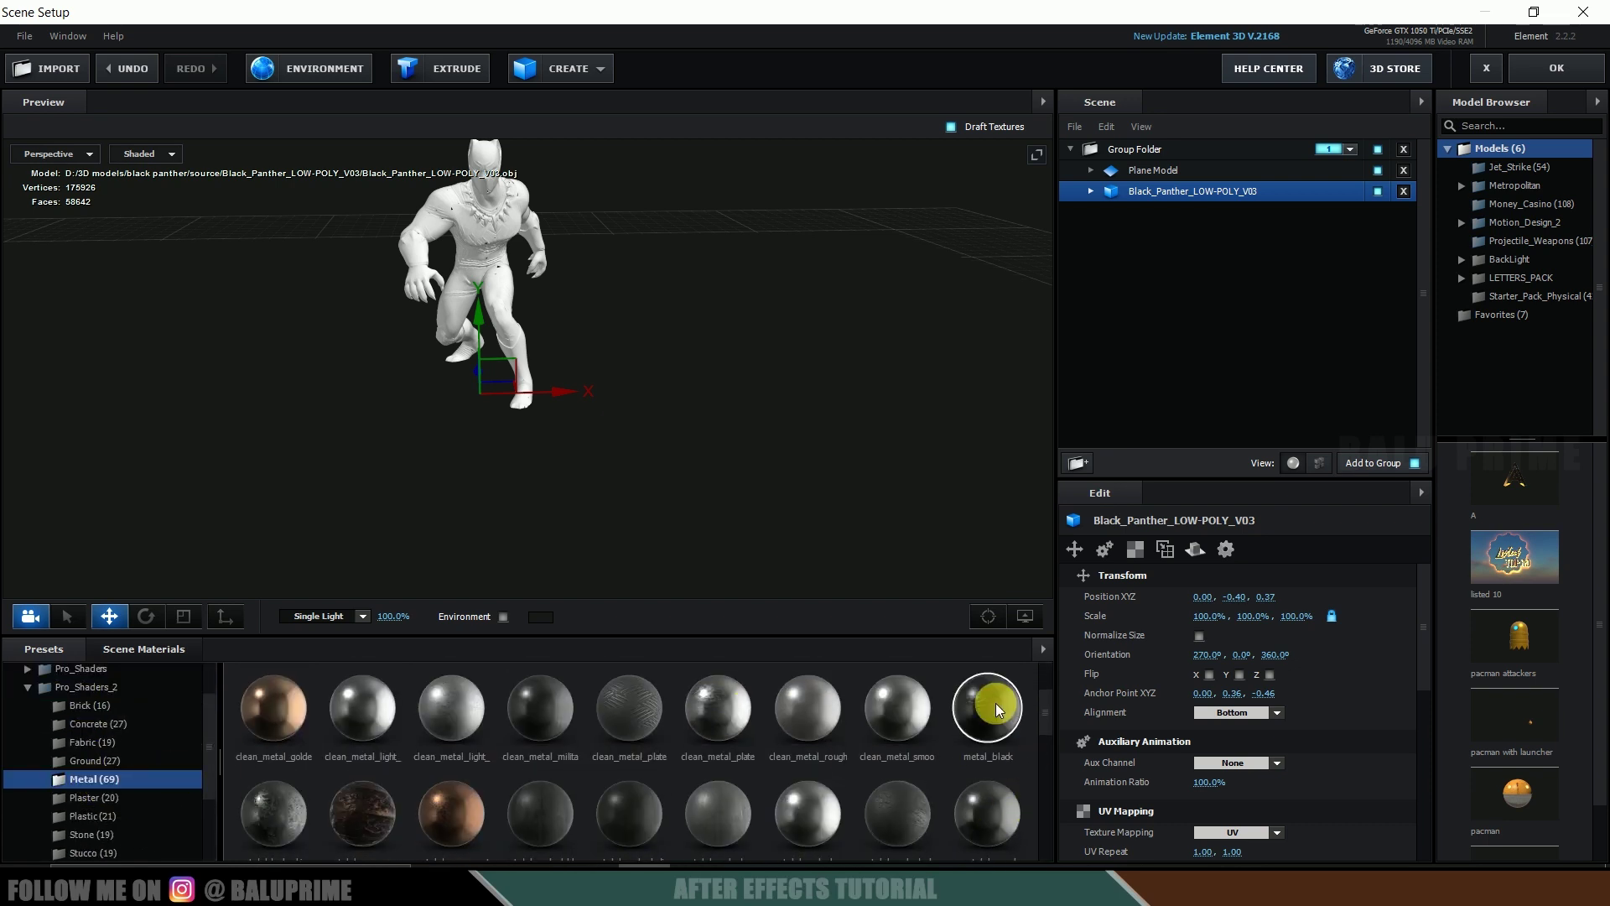
left_click_drag(994, 703, 1139, 191)
left_click_drag(683, 503, 733, 465)
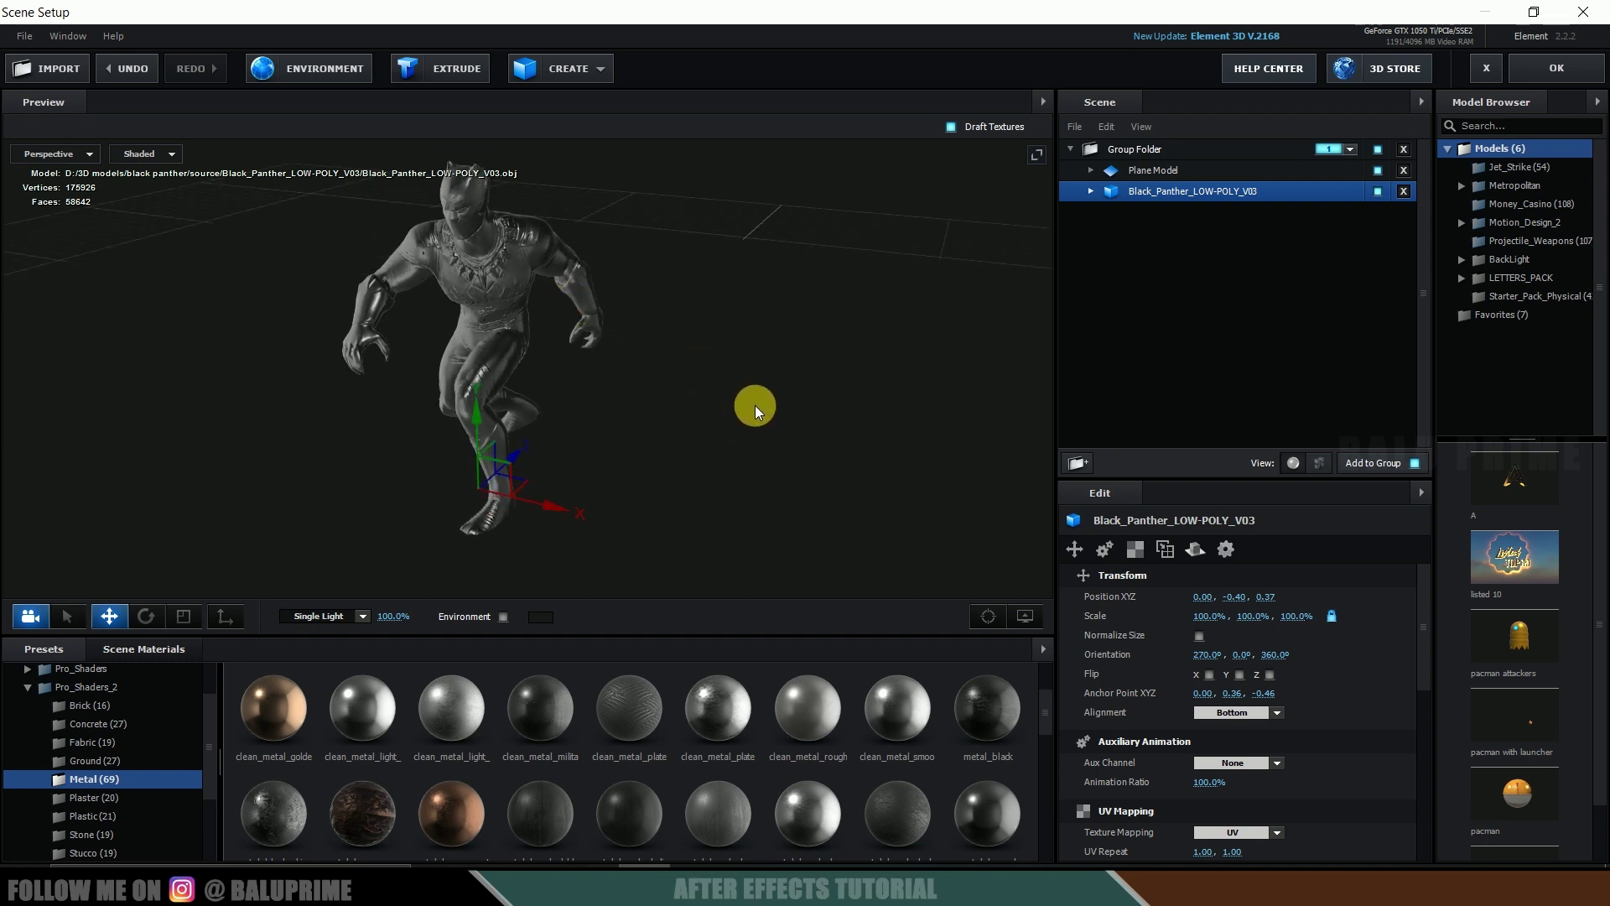
left_click_drag(723, 431, 828, 430)
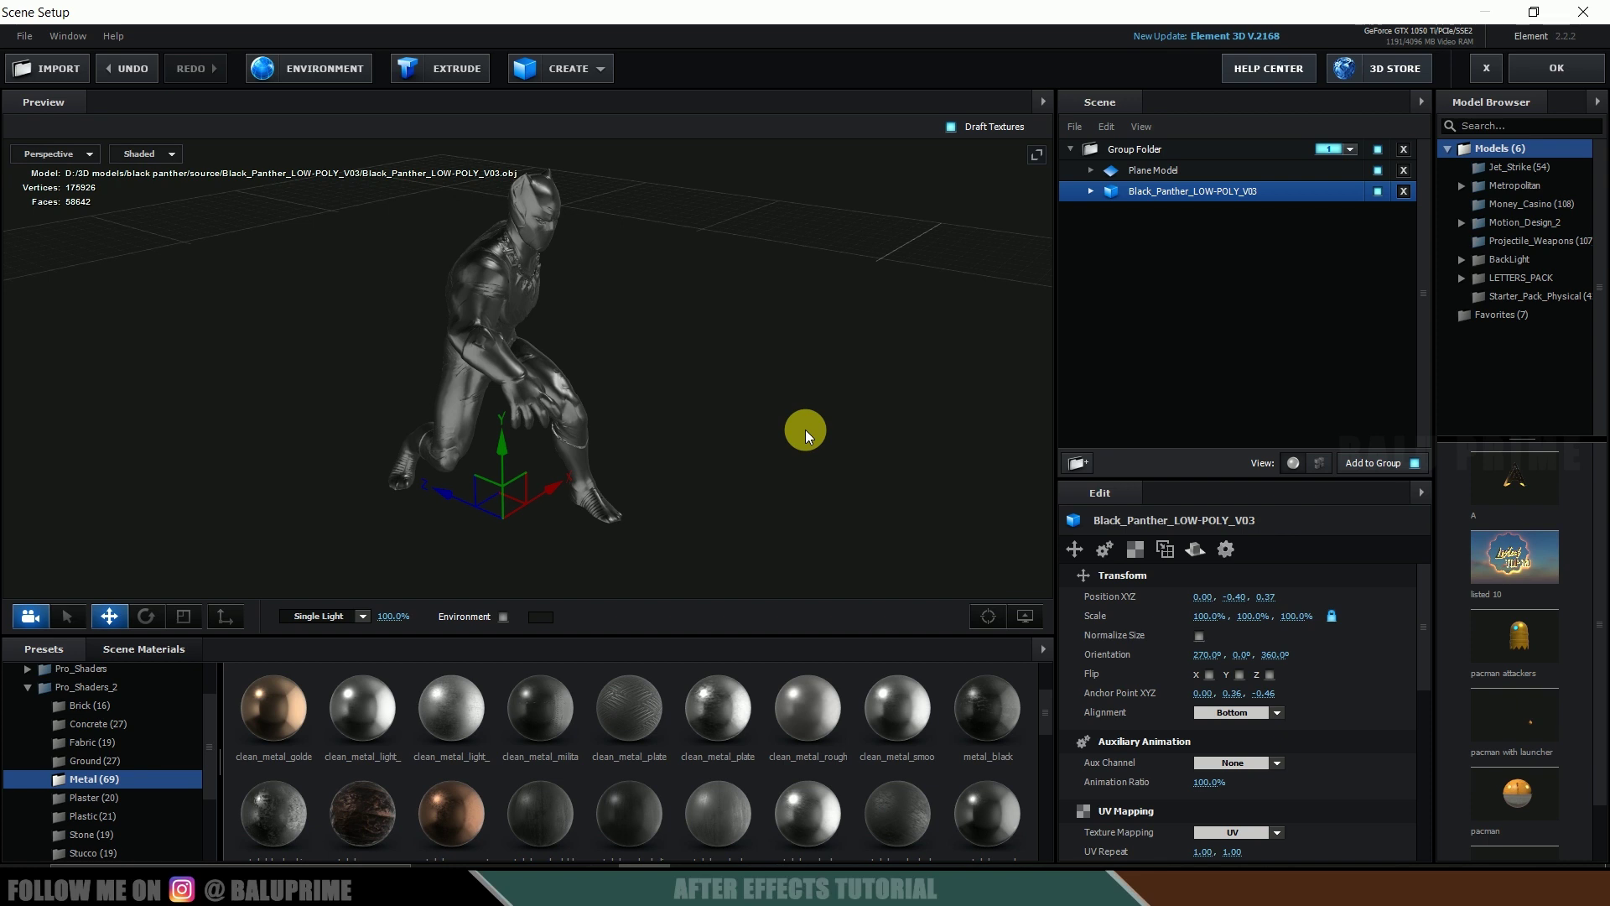
Set the environment map to Screenshot (15).png from Pictures > Screenshots
left_click(312, 69)
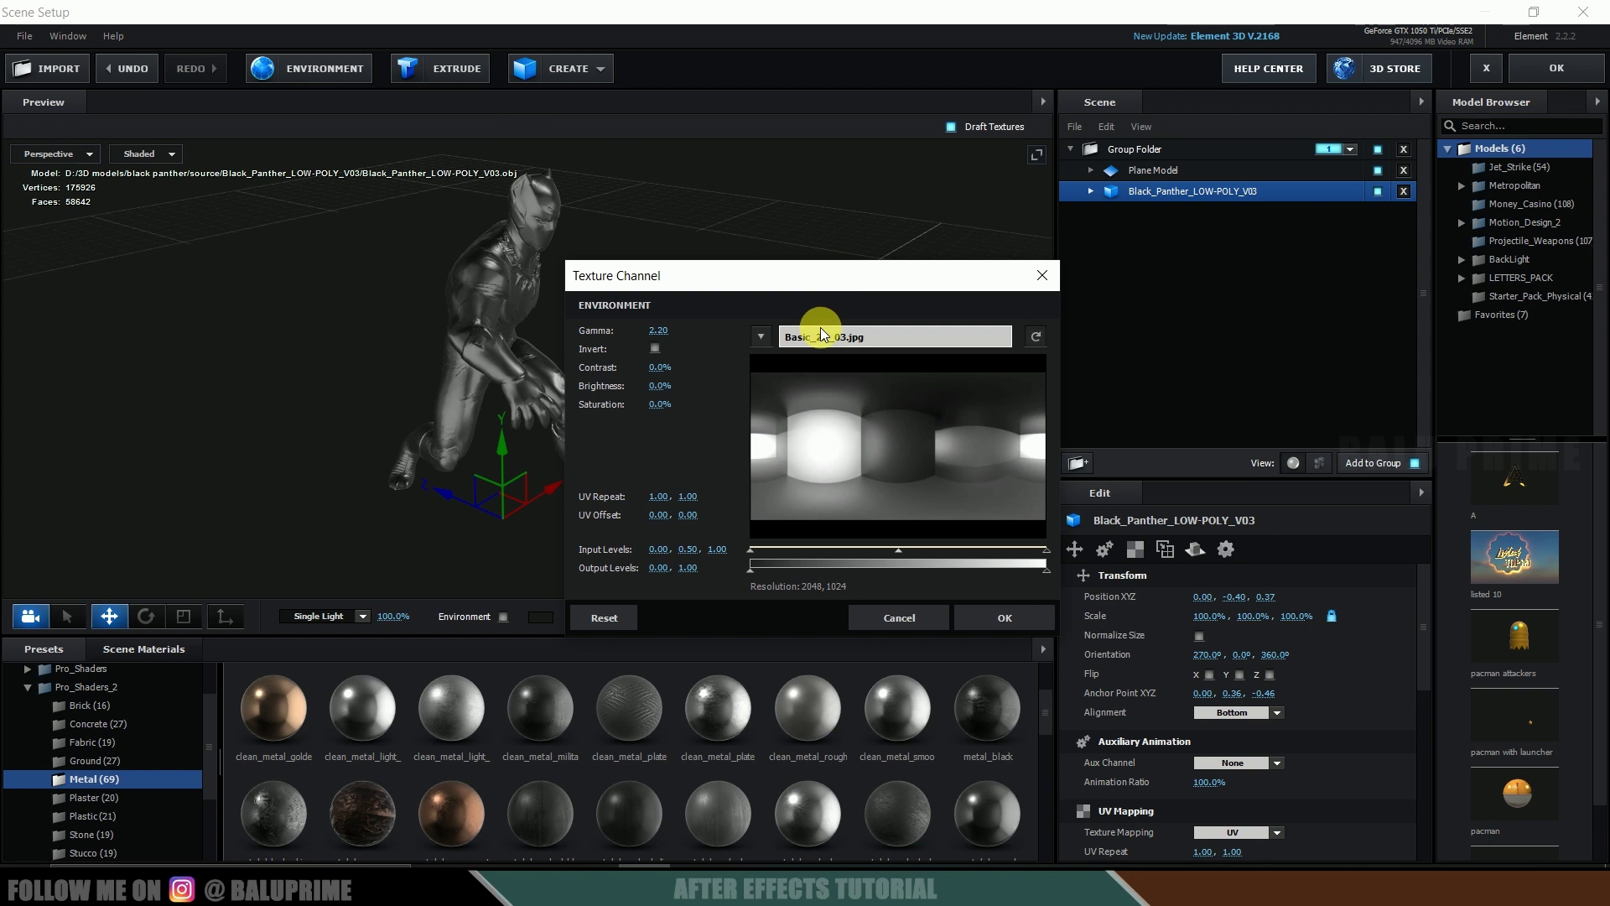
left_click(817, 336)
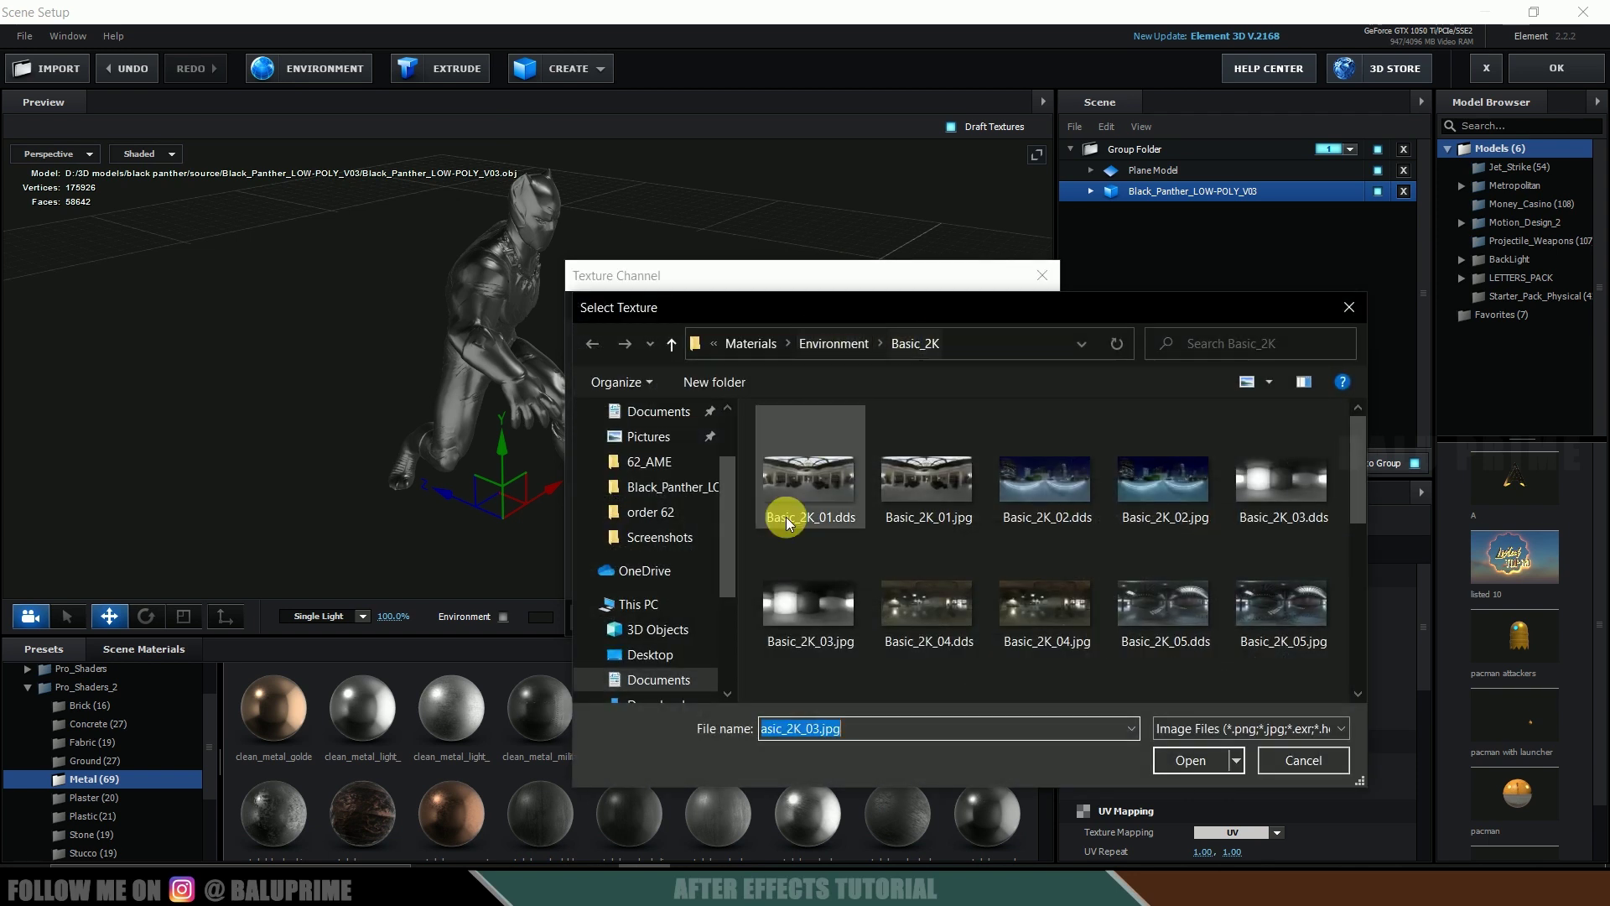
left_click(648, 436)
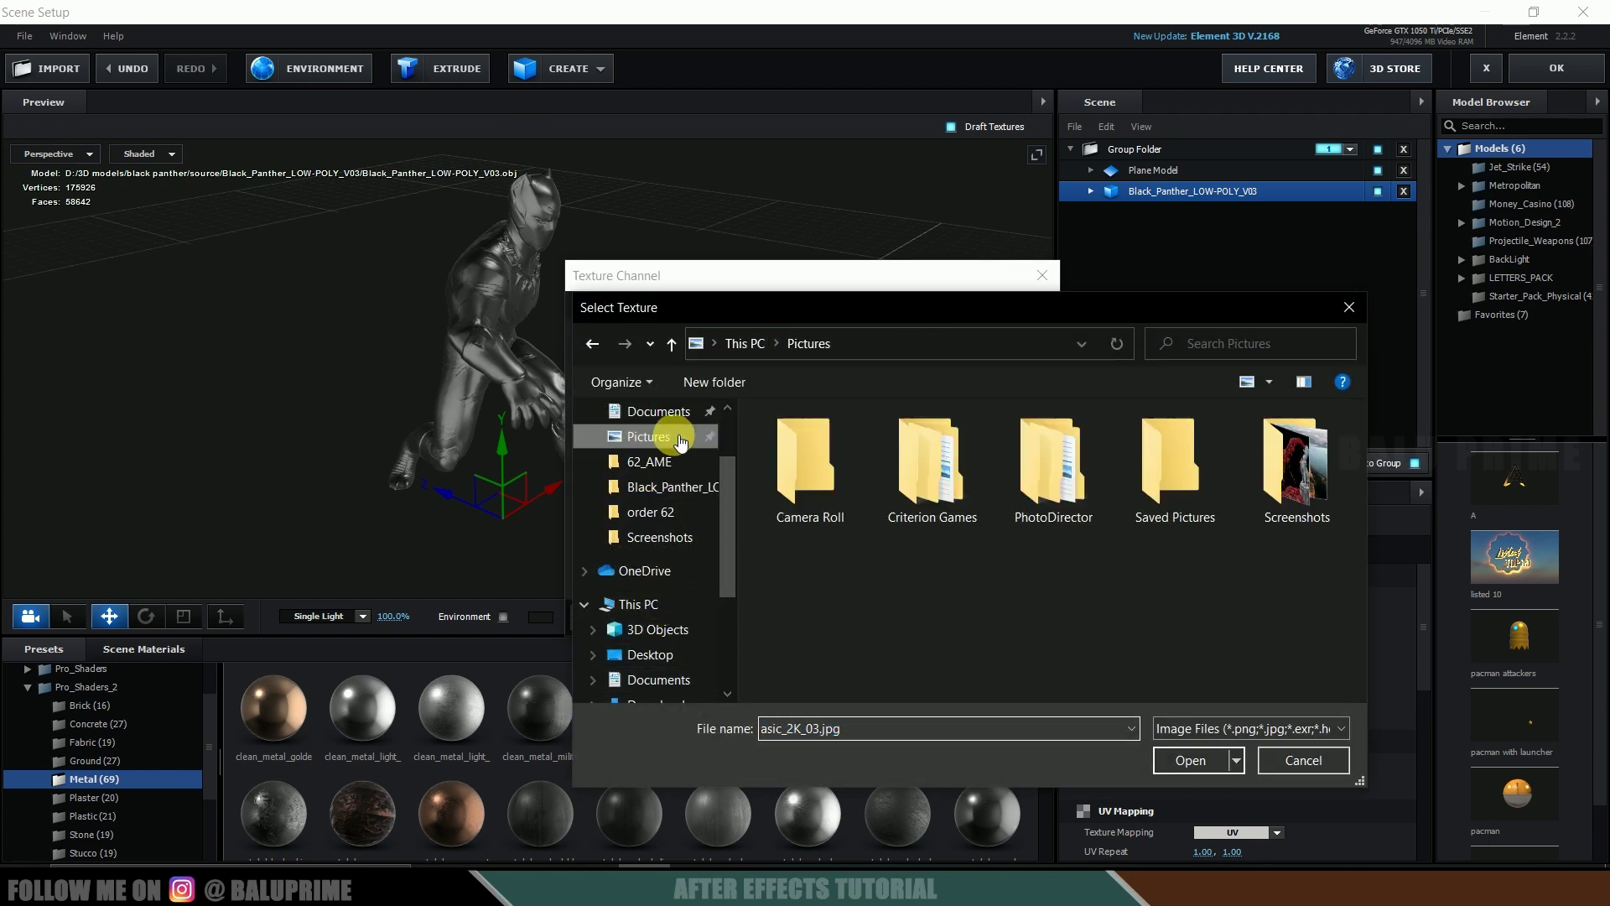
double_click(1289, 484)
scroll(1150, 537, "down", 10)
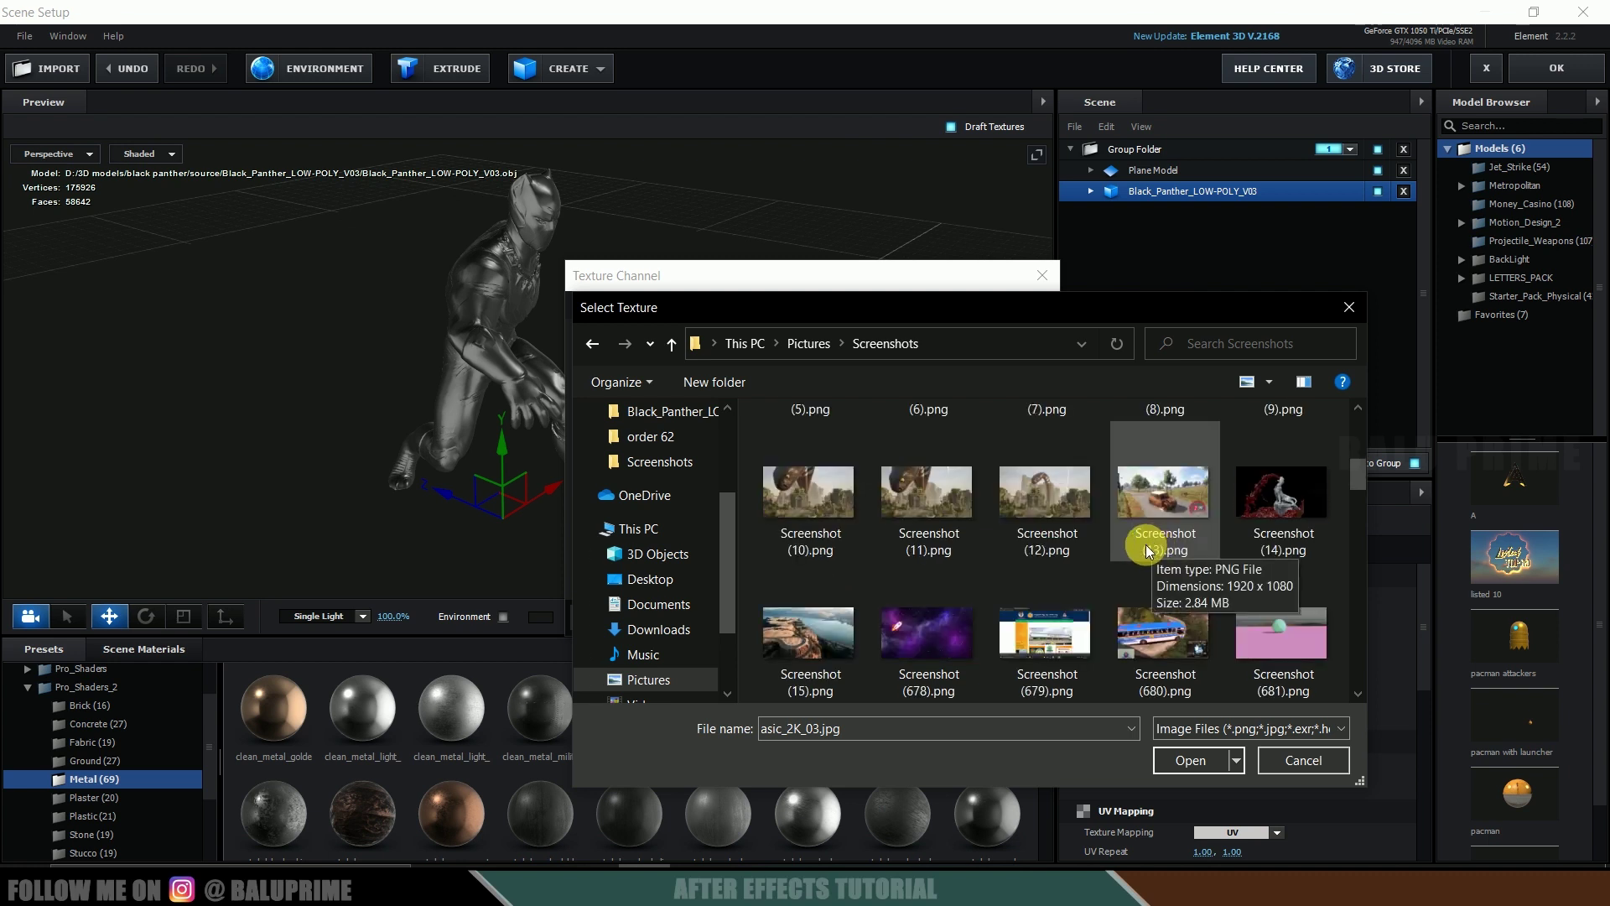
scroll(1134, 548, "up", 1)
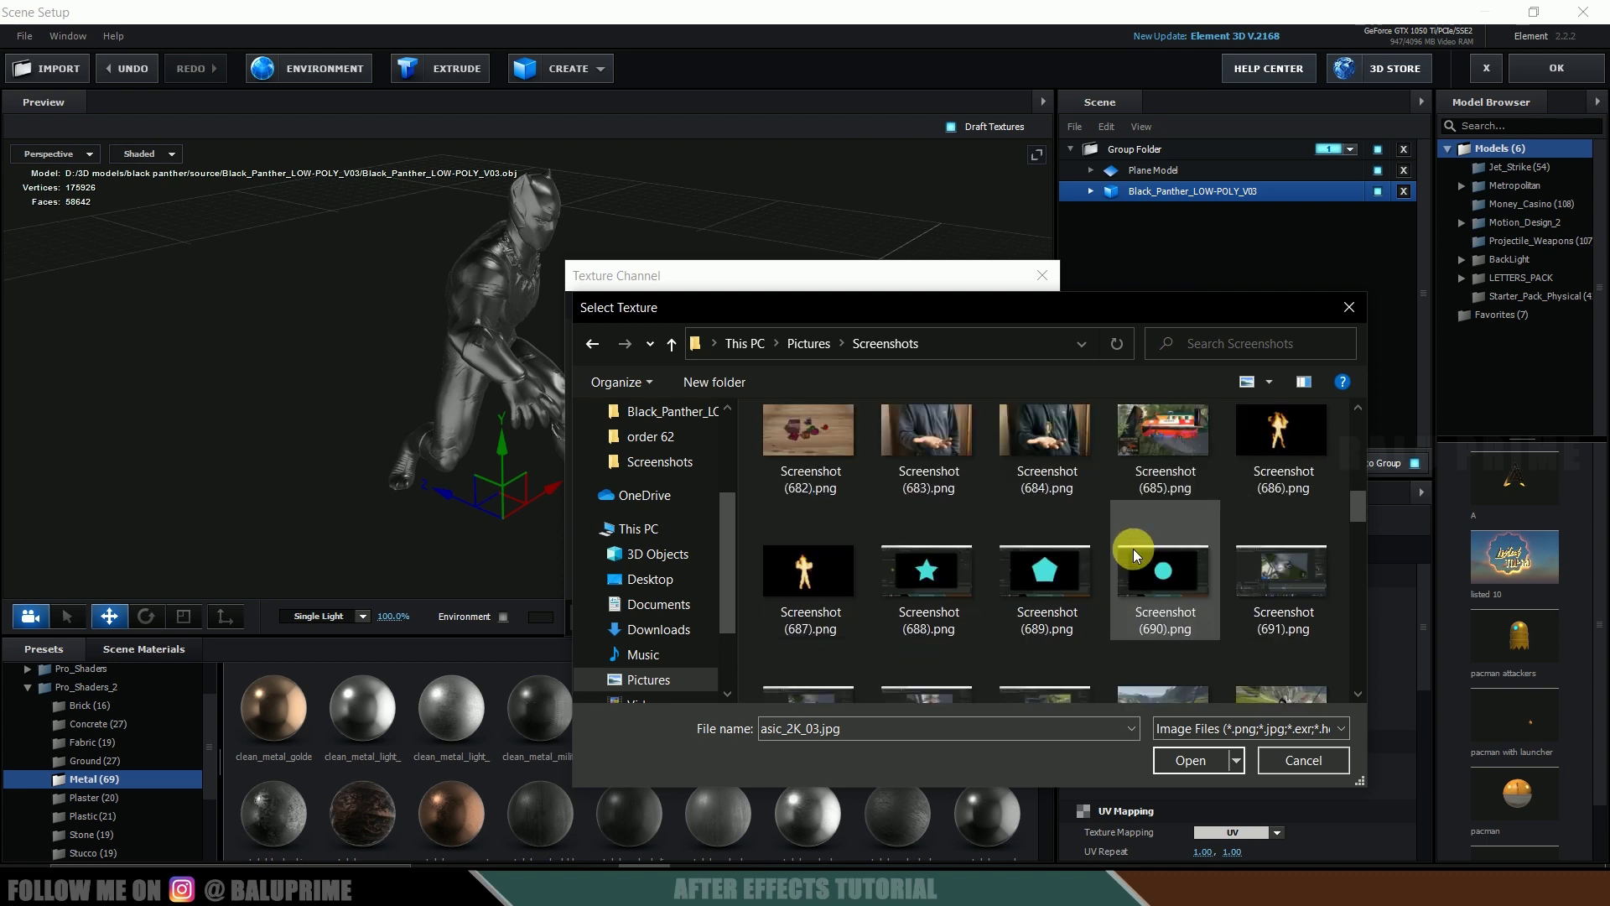
left_click(822, 446)
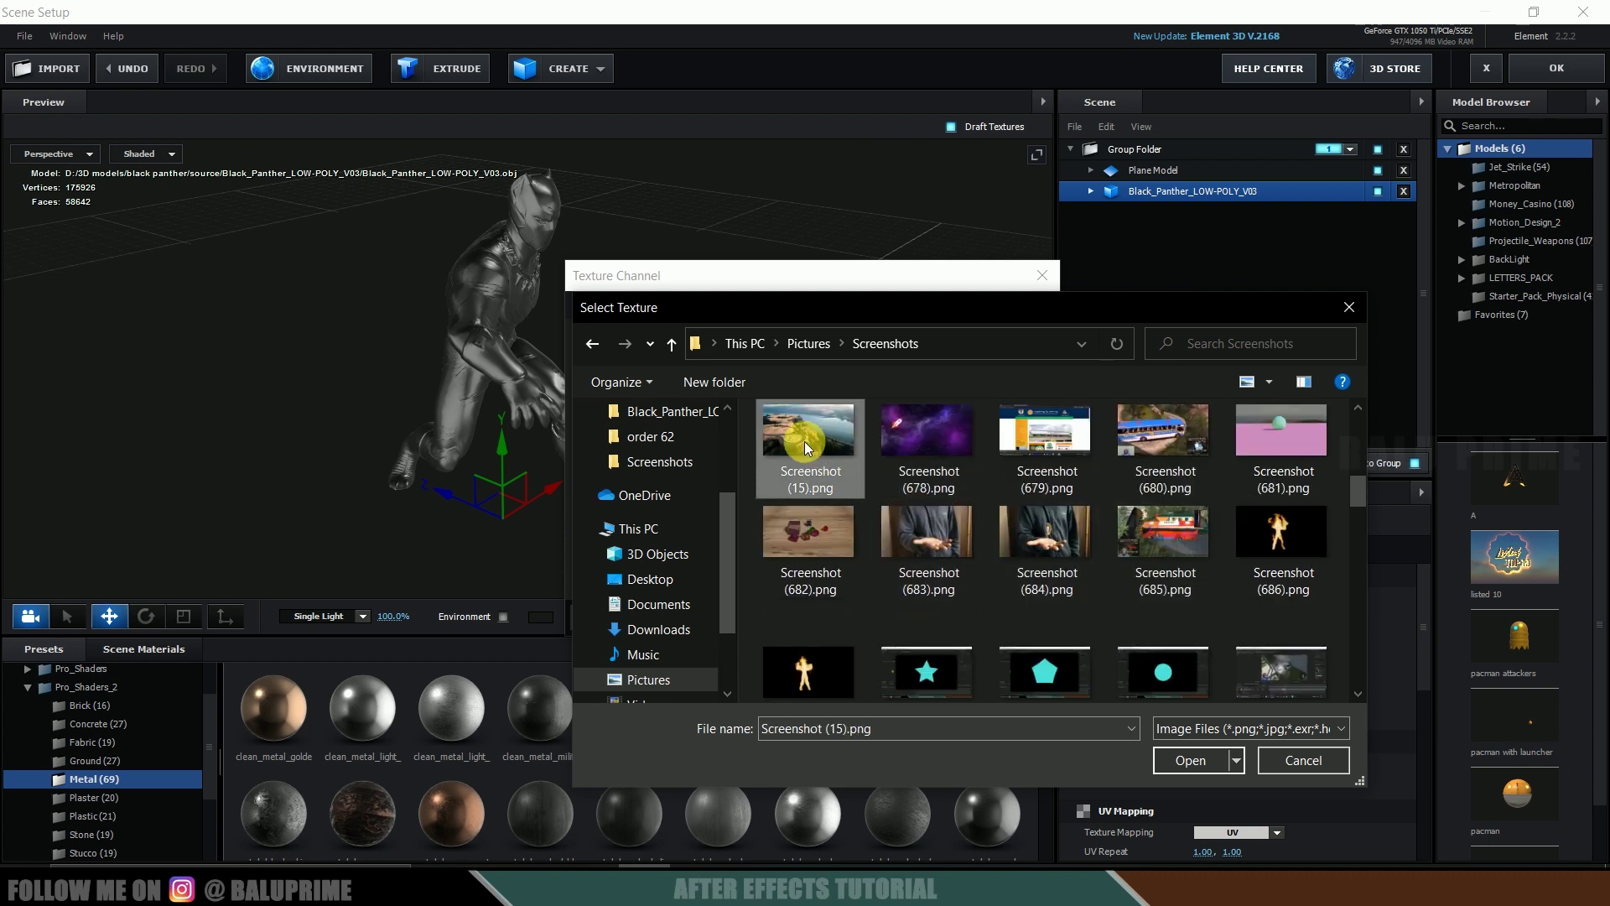
left_click(1190, 759)
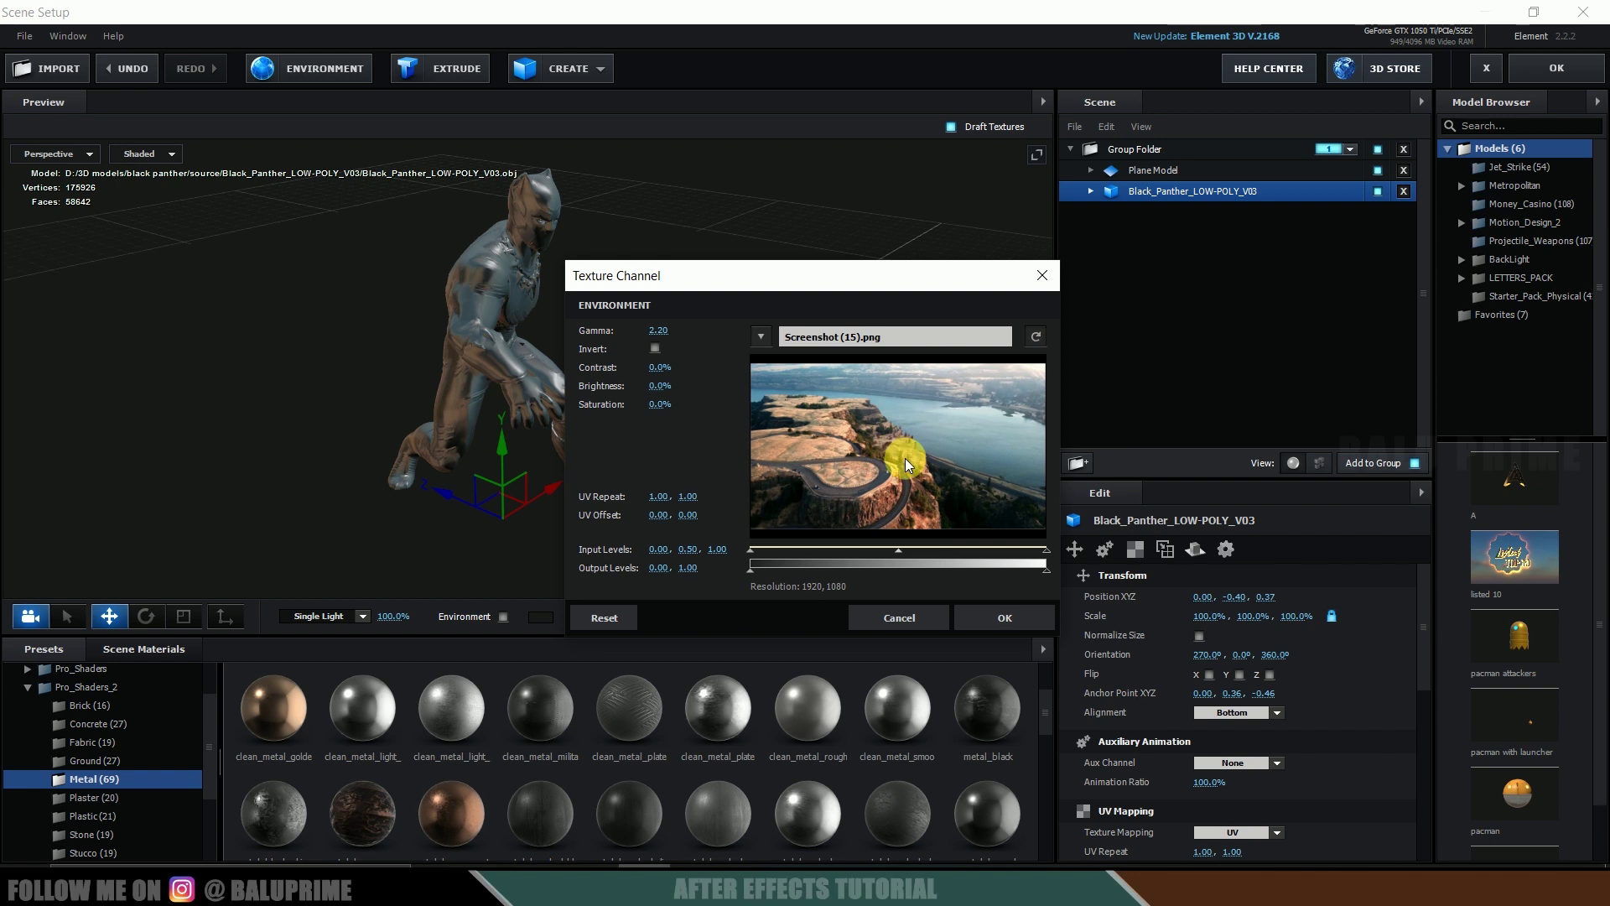
left_click(999, 615)
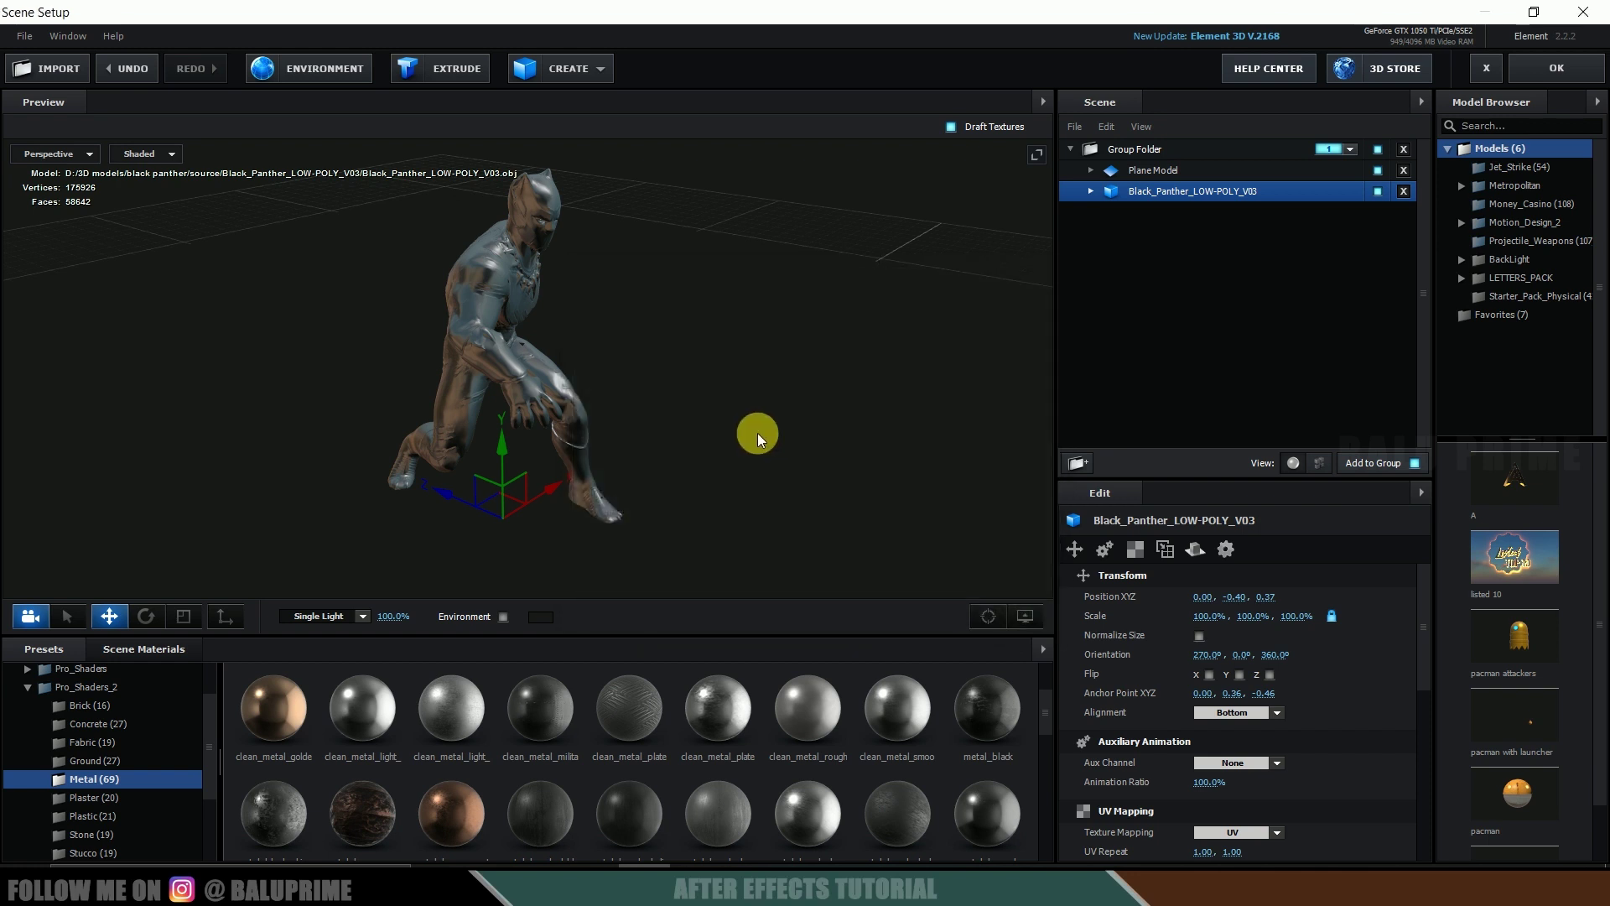
Orbit the preview to view the metal panther from a lower front angle
left_click_drag(758, 433, 693, 352)
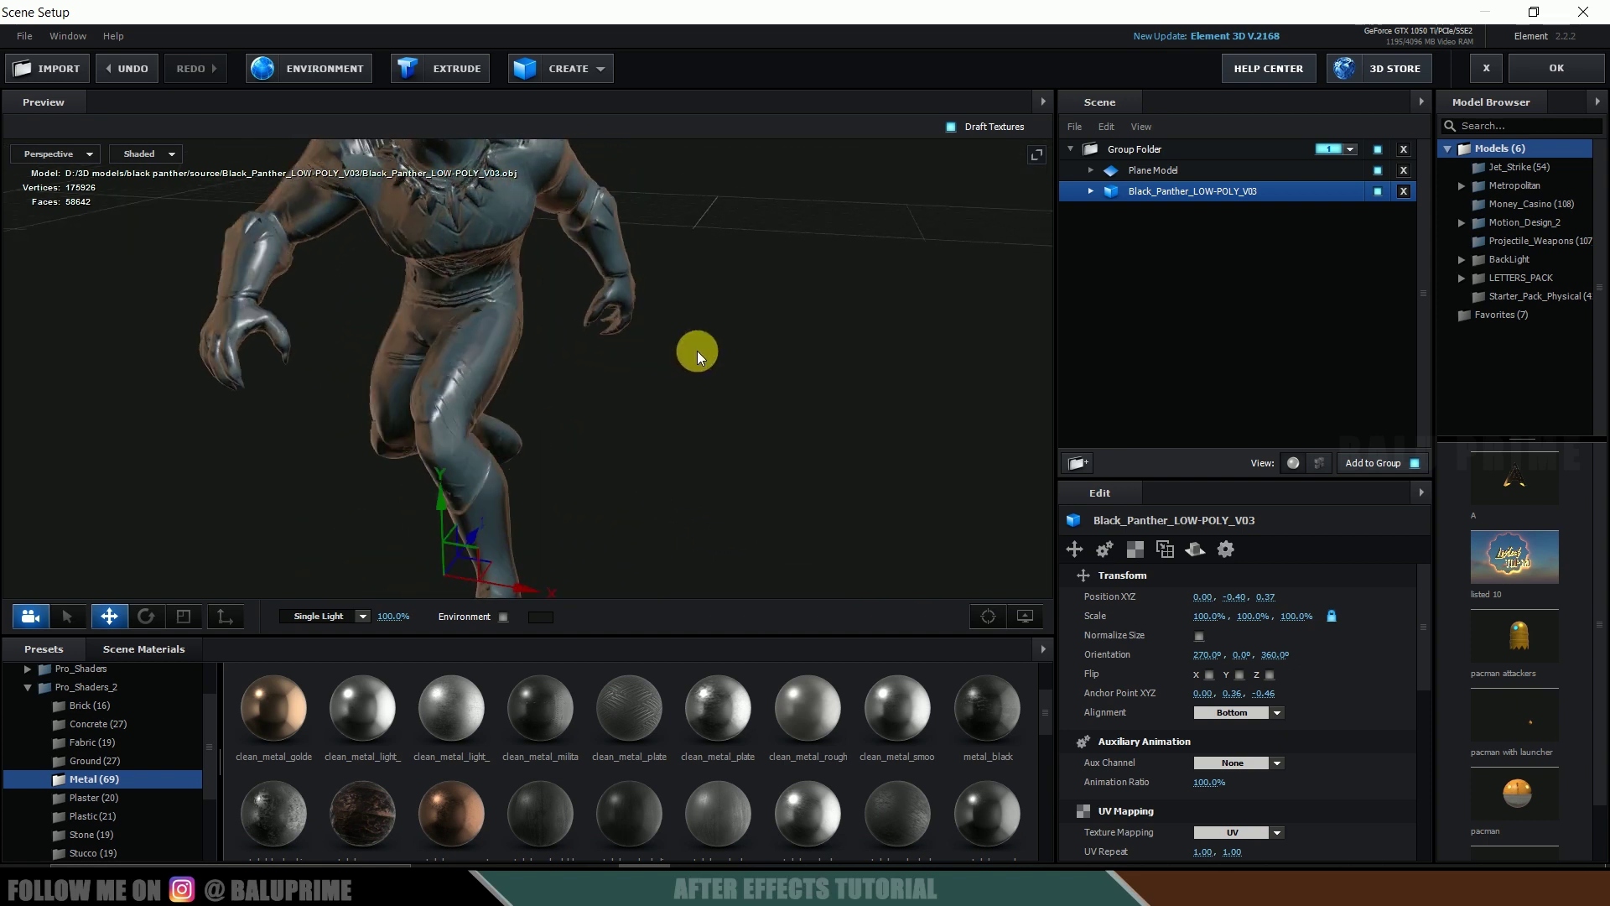
left_click_drag(568, 323, 617, 319)
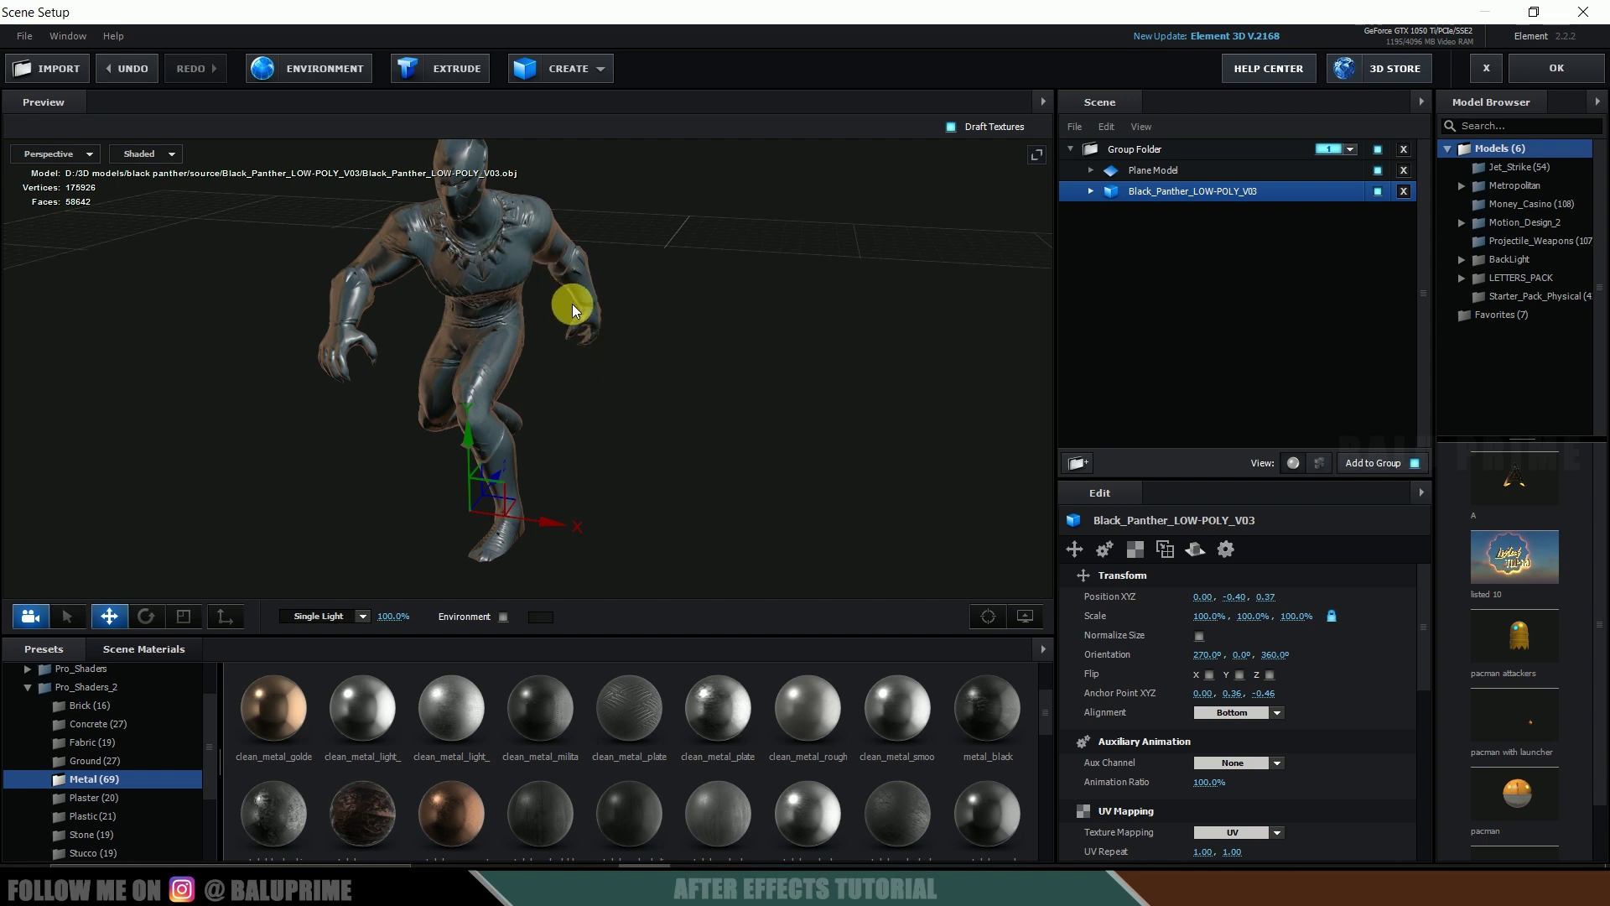
left_click_drag(708, 344, 651, 312)
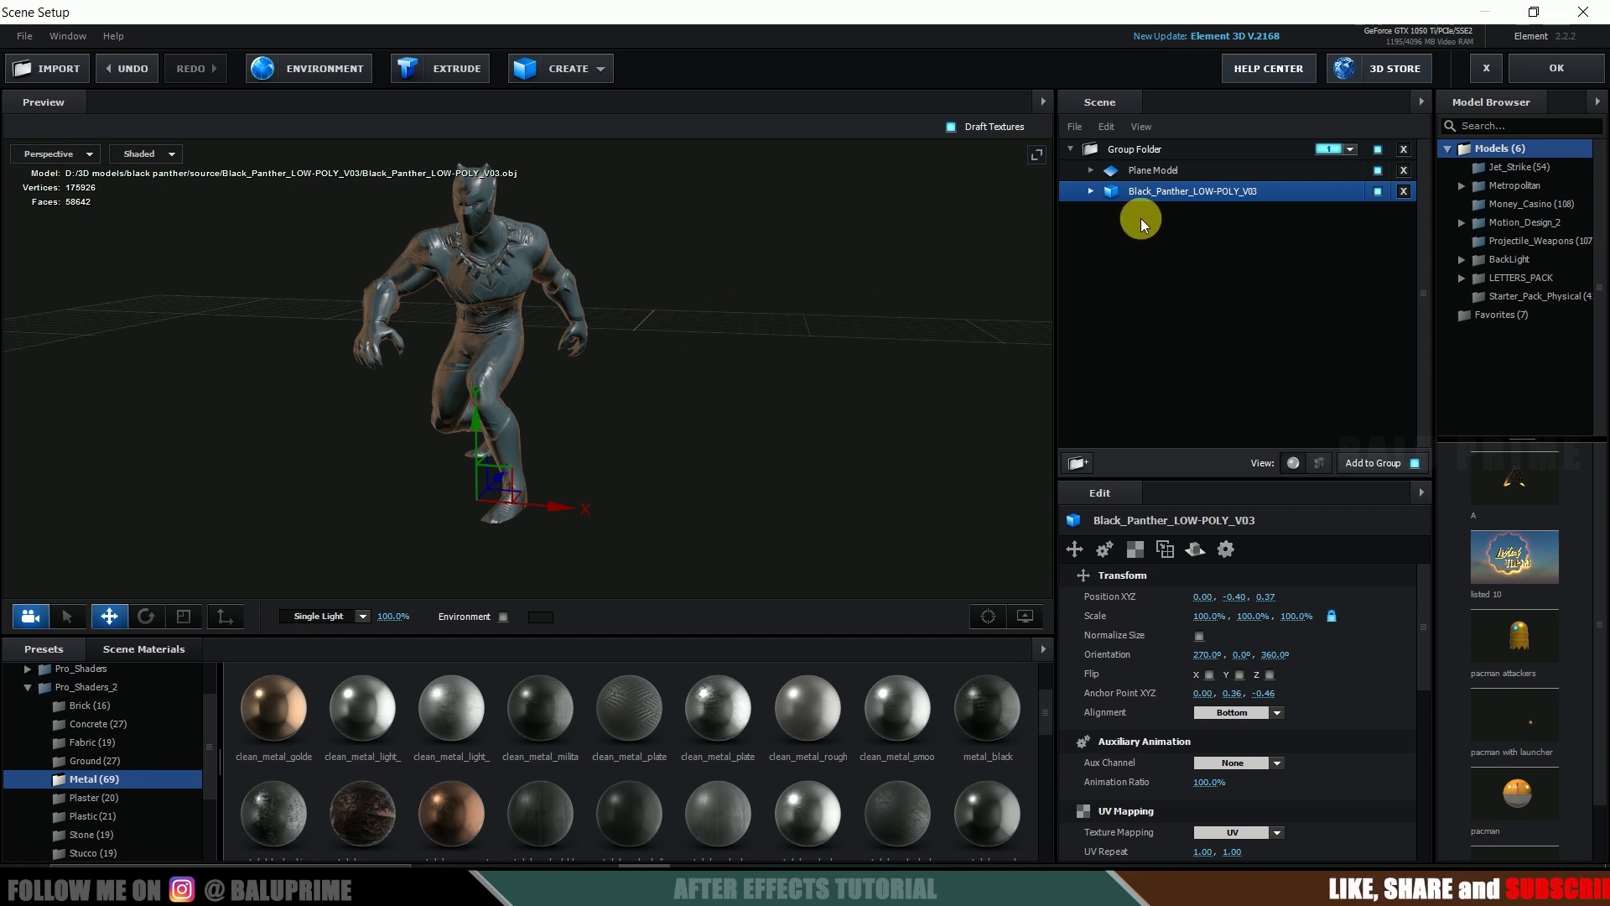
Assign Black_Panther_LOW-POLY_V03 to auxiliary animation Channel 1 and close Scene Setup with OK
right_click(1145, 193)
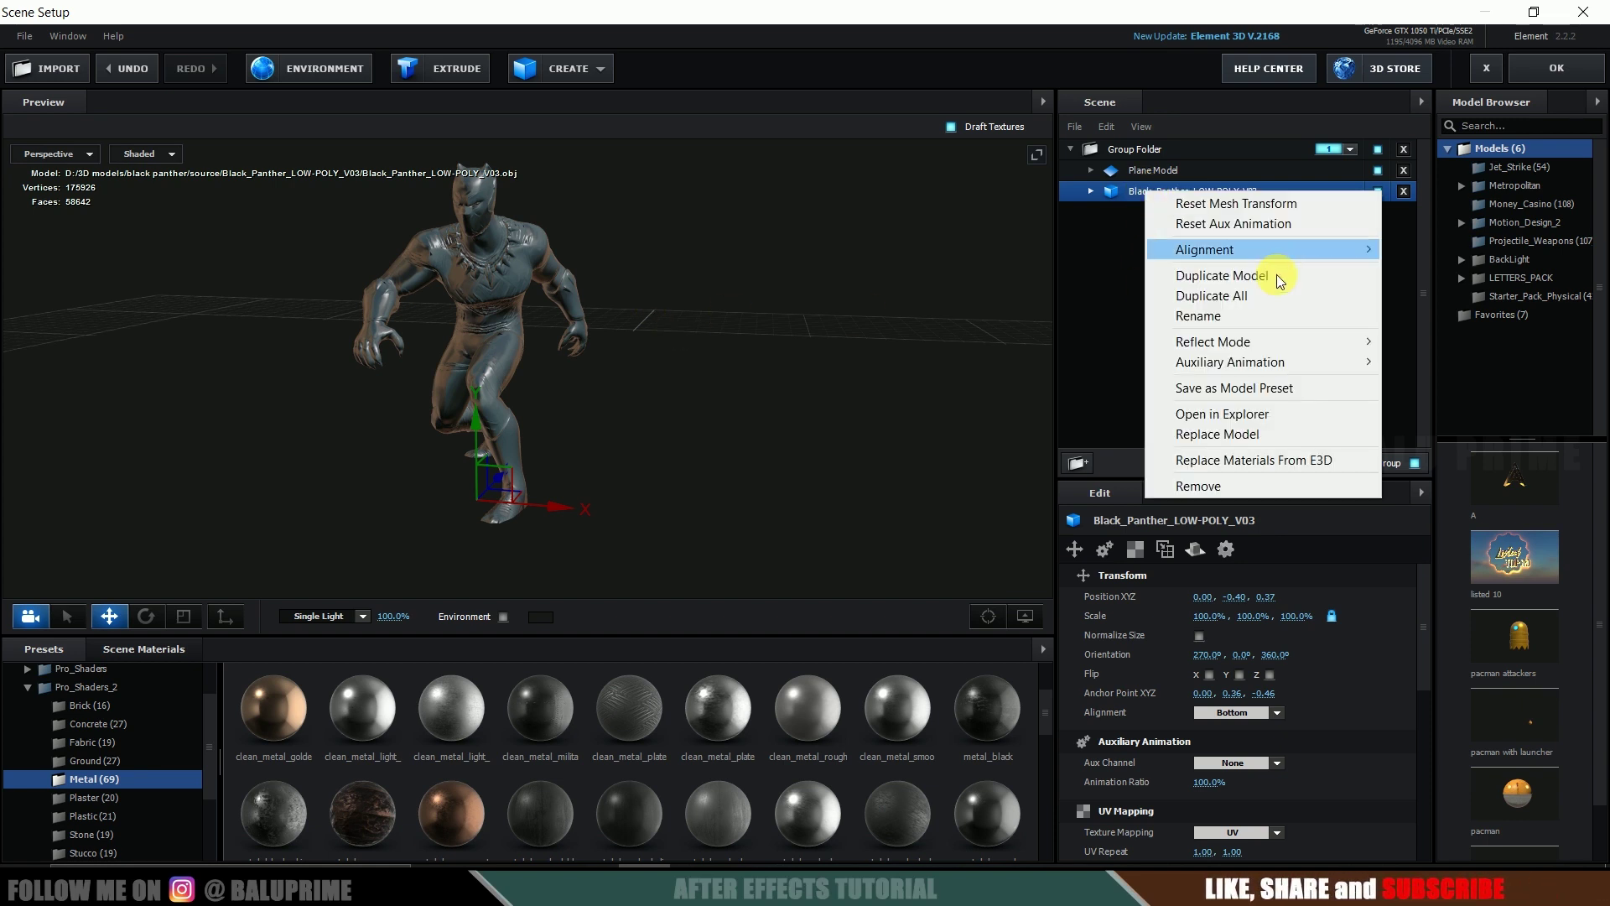
mouse_move(1228, 363)
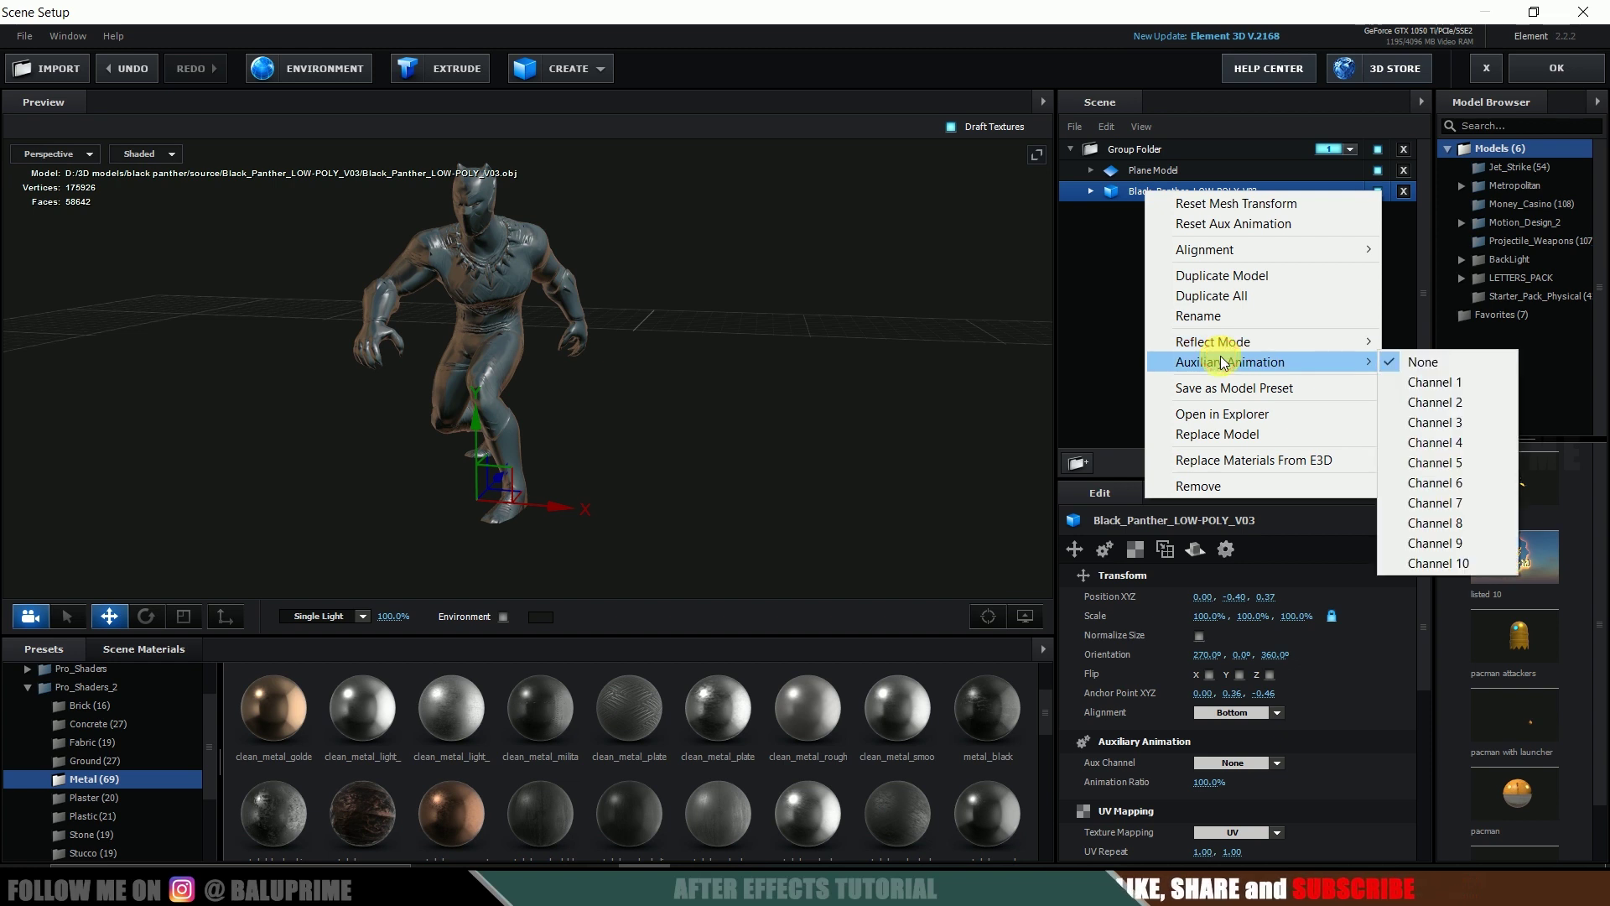
left_click(1435, 382)
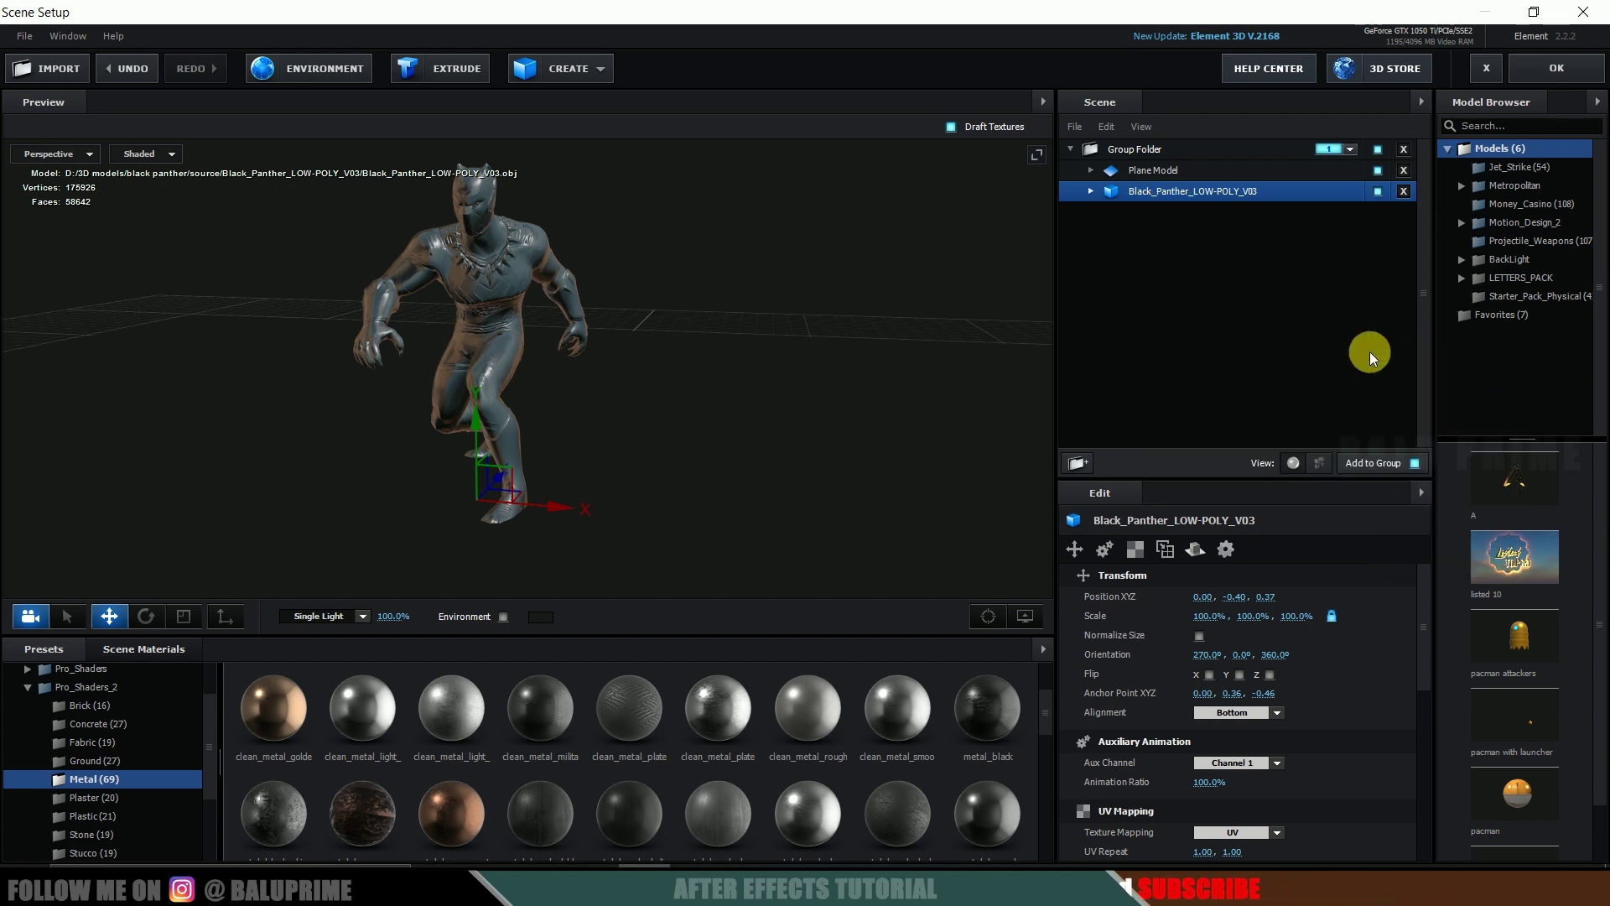
right_click(1178, 194)
mouse_move(1390, 364)
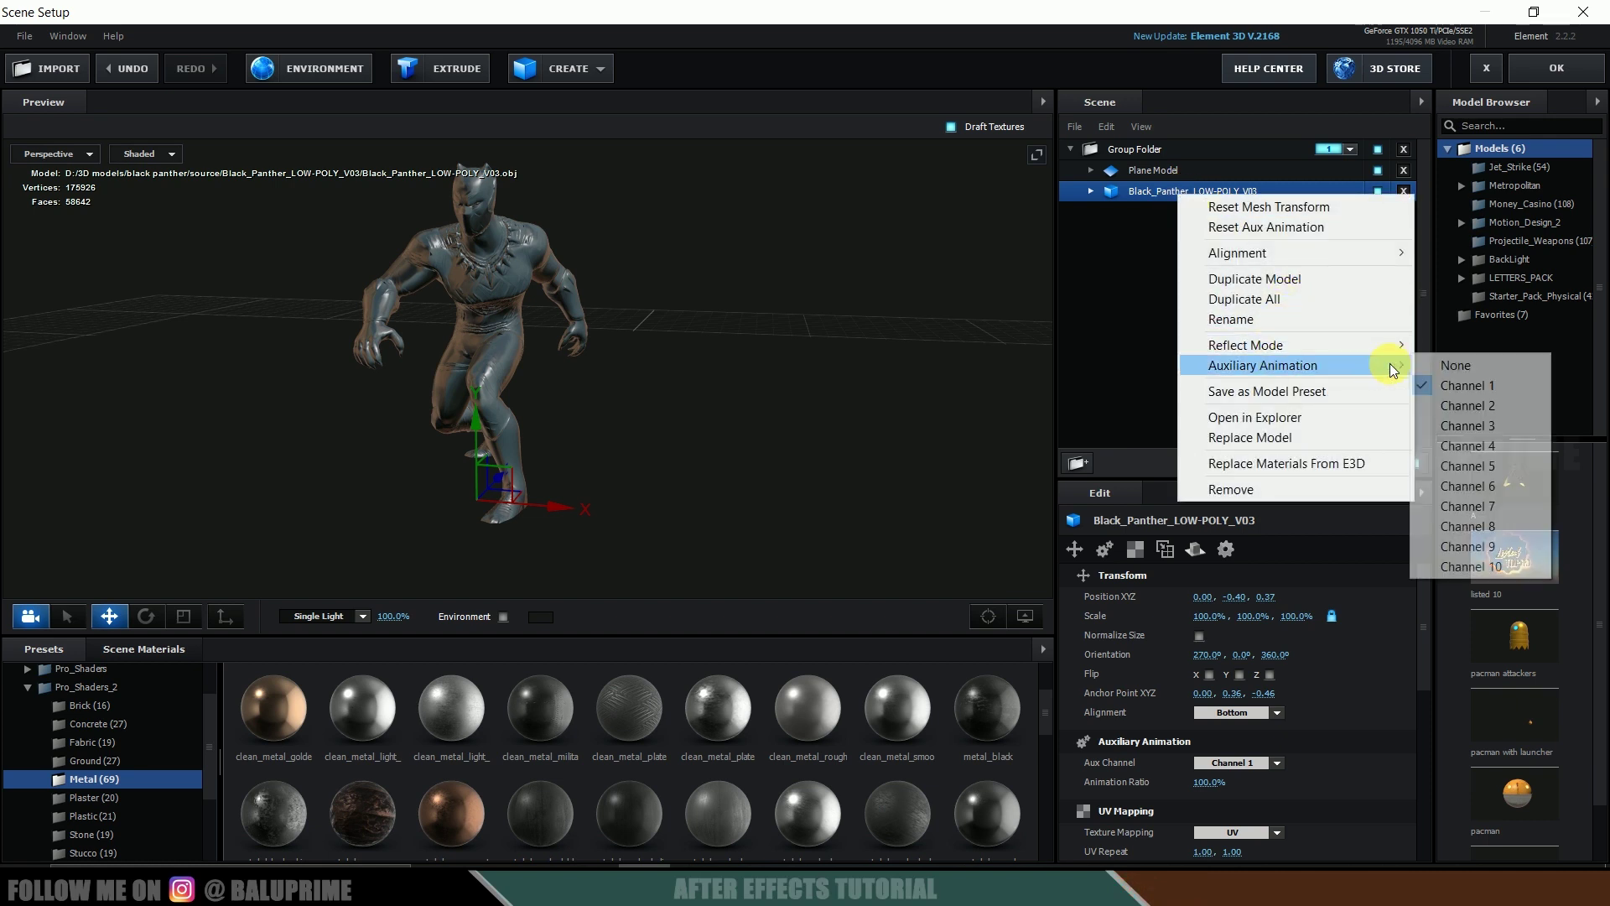
left_click(1104, 319)
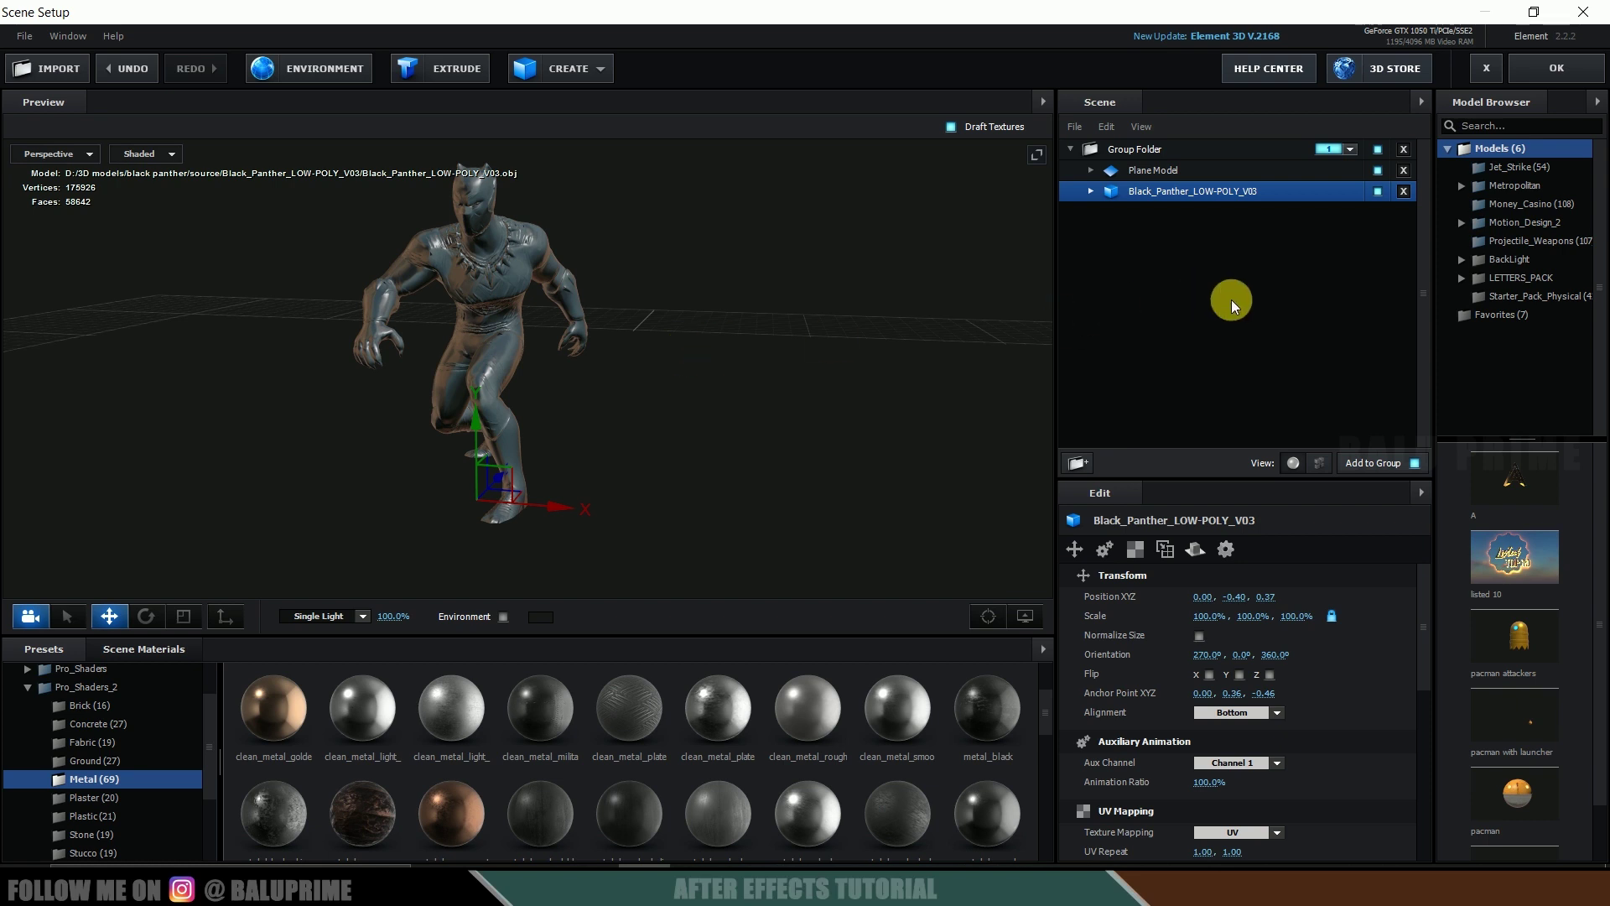
right_click(1182, 195)
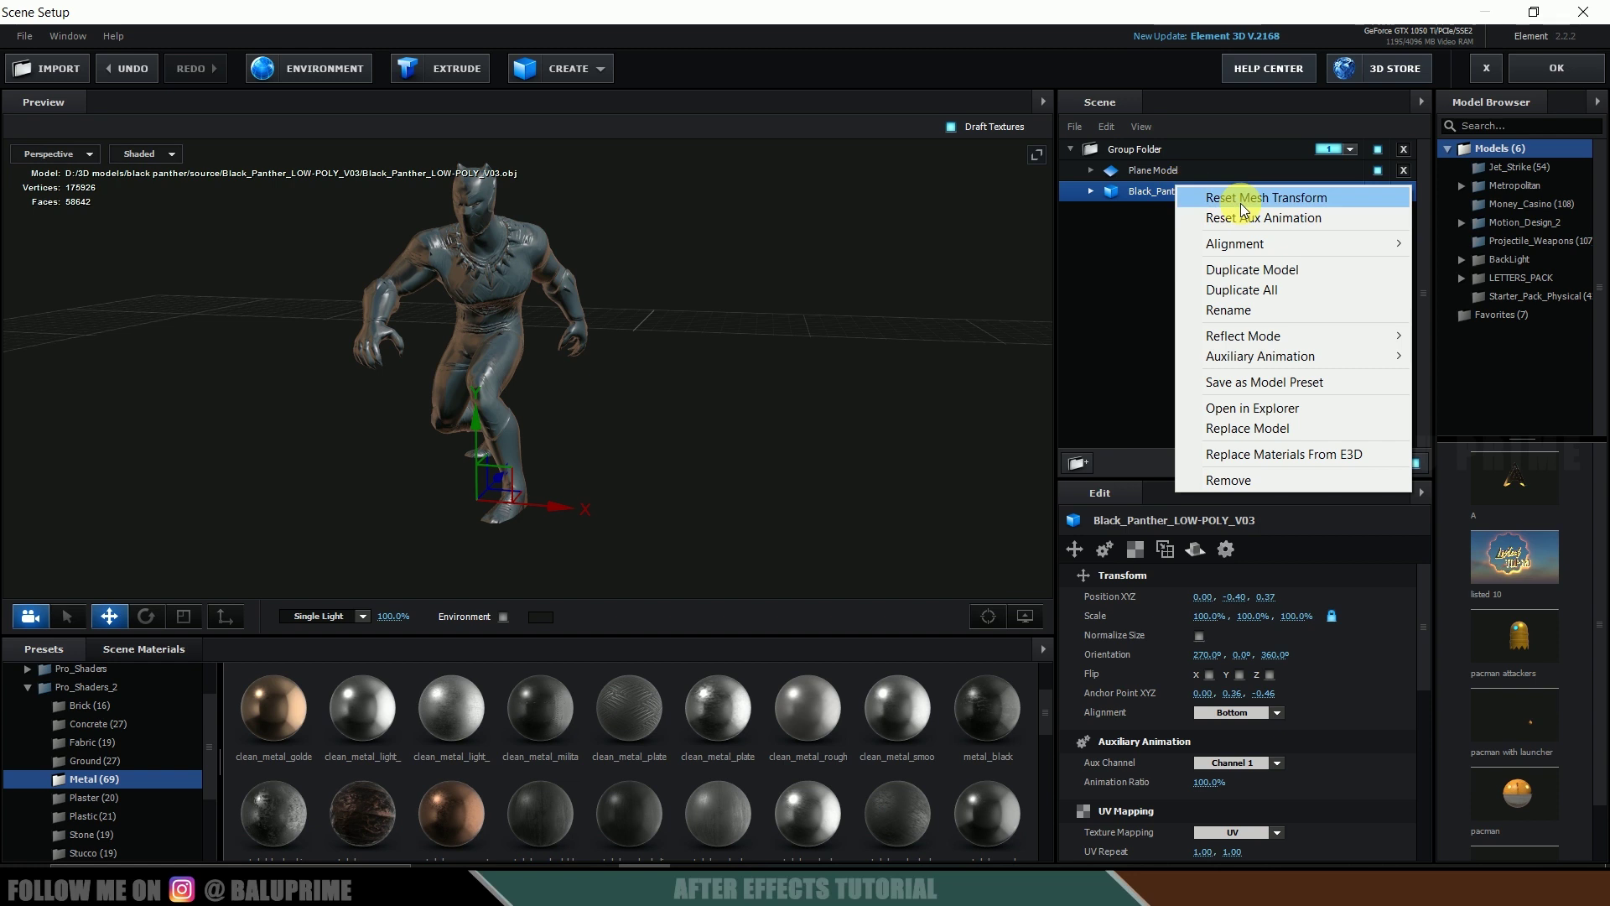
mouse_move(1191, 356)
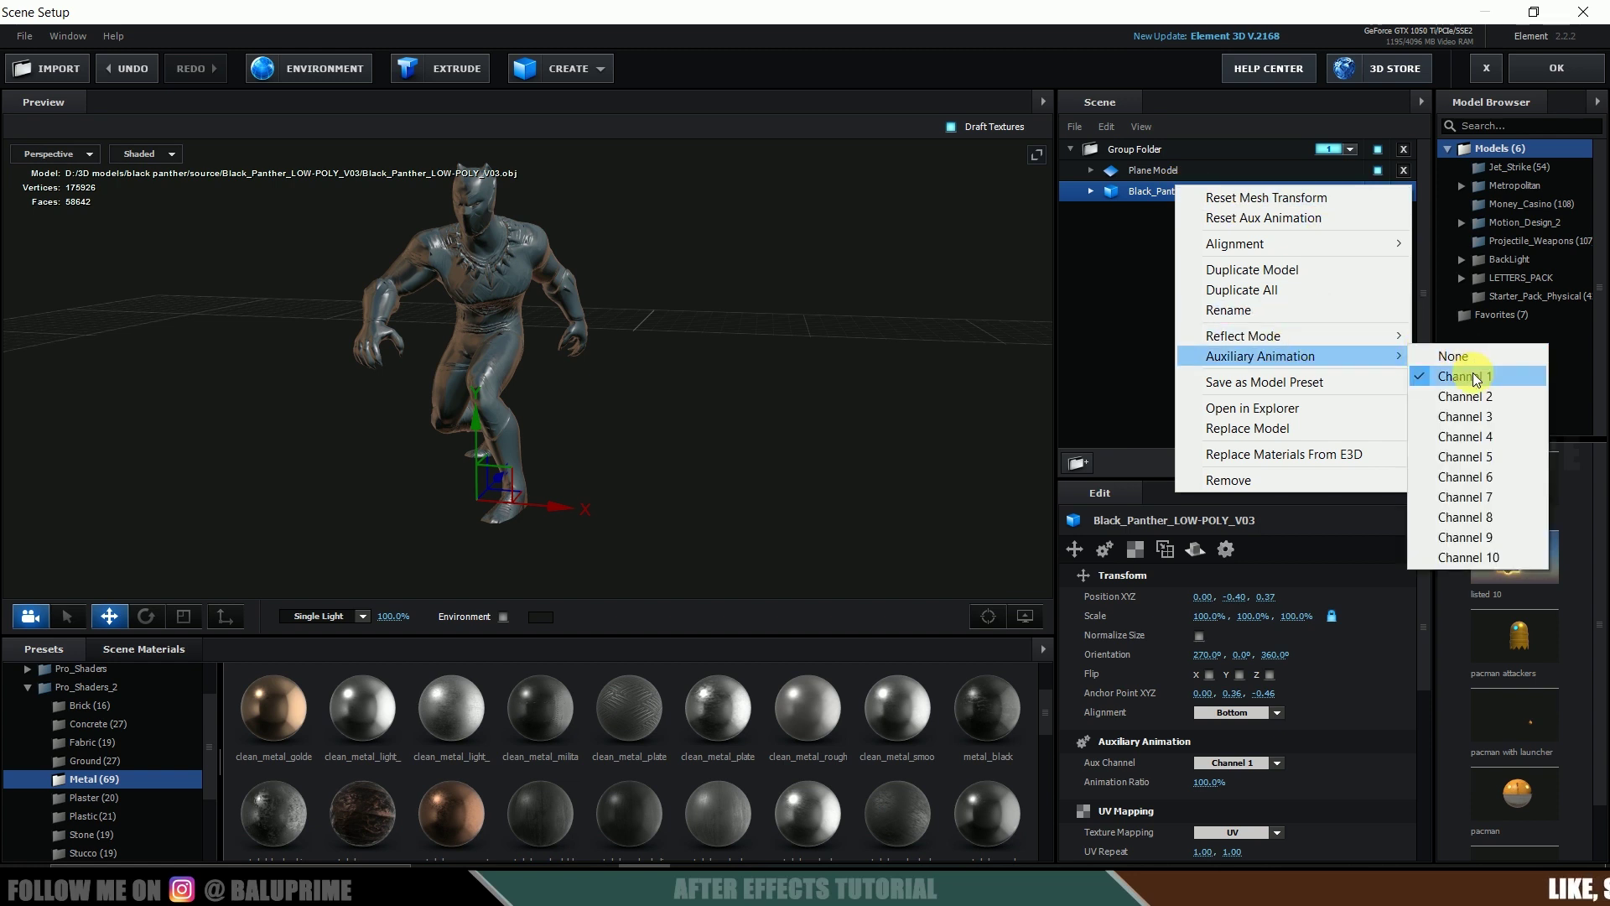
left_click(1478, 374)
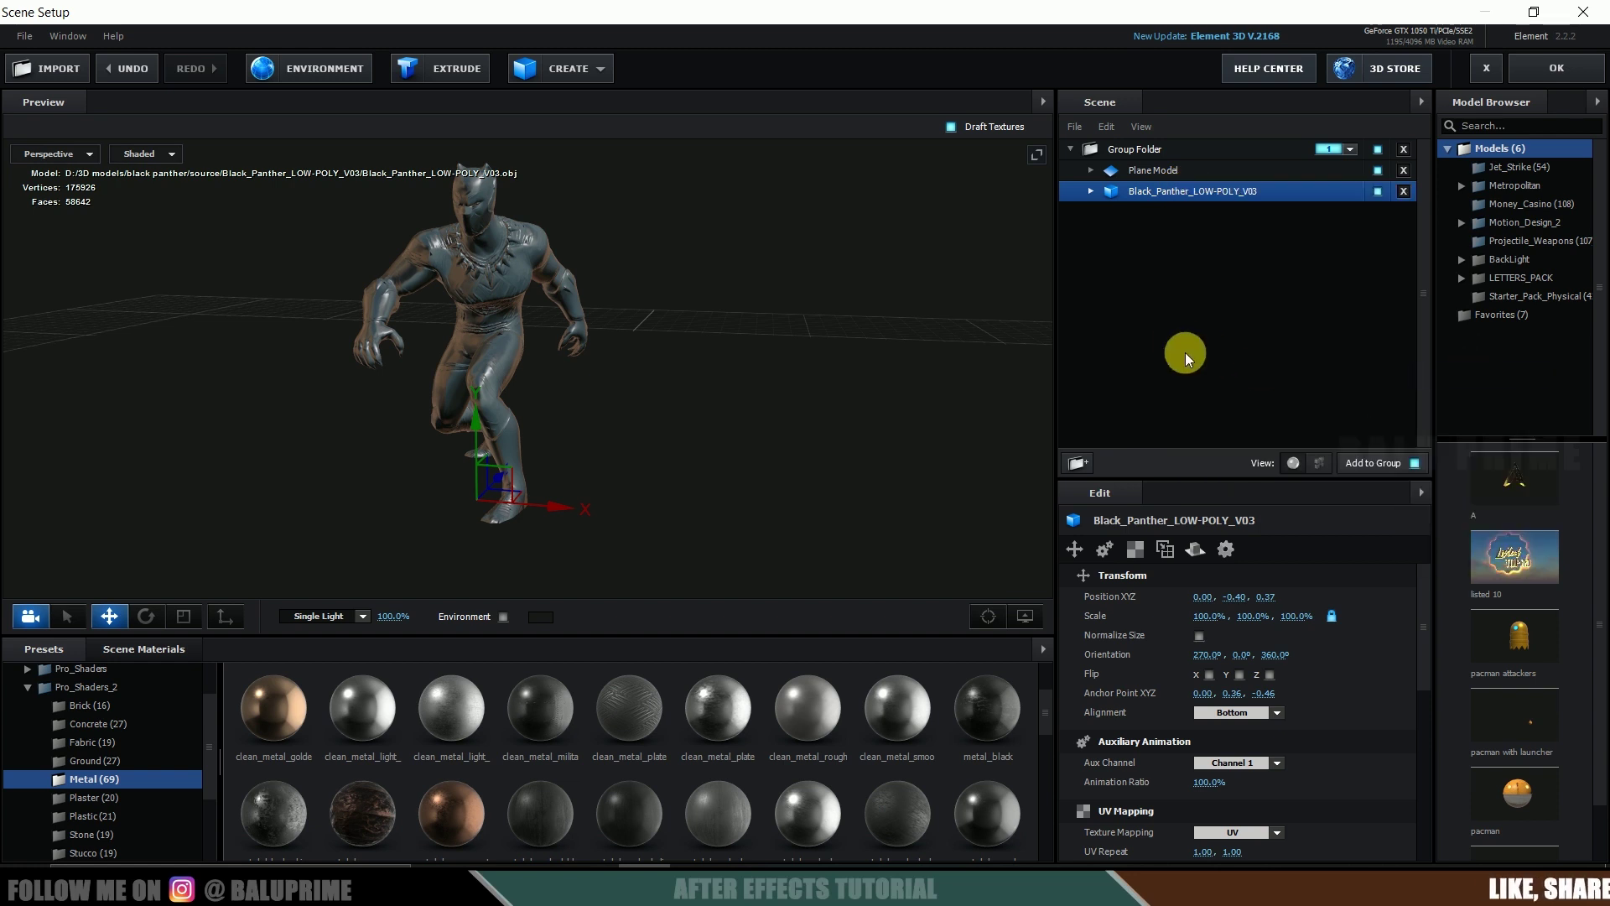
left_click(1553, 72)
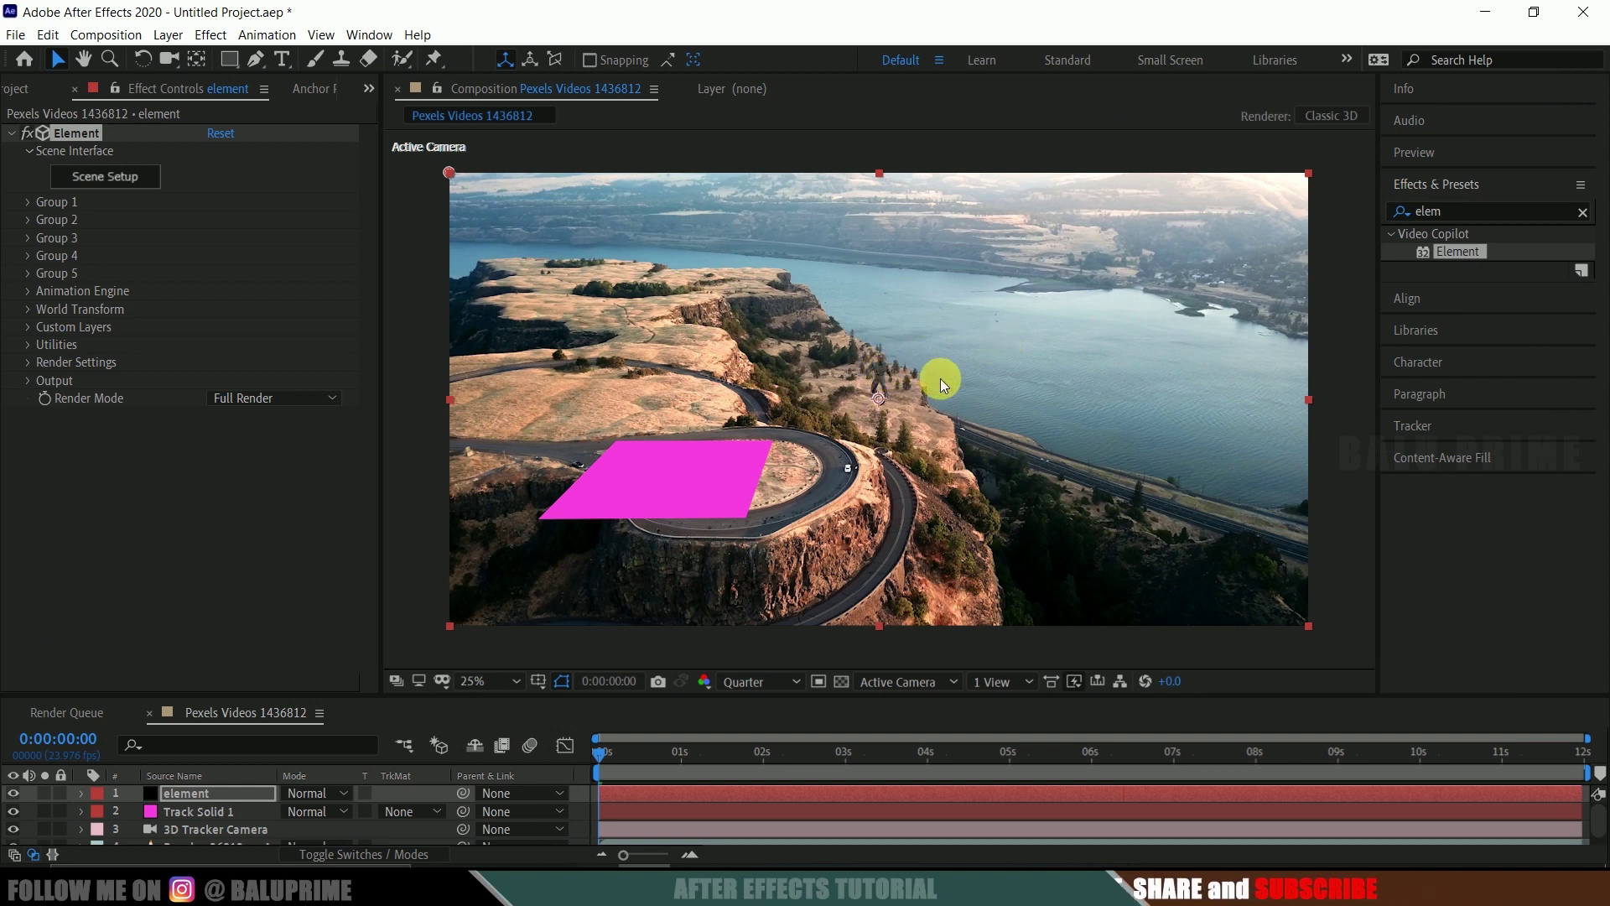
Play and stop a preview, return to frame 0, and confirm the layer name
key("space")
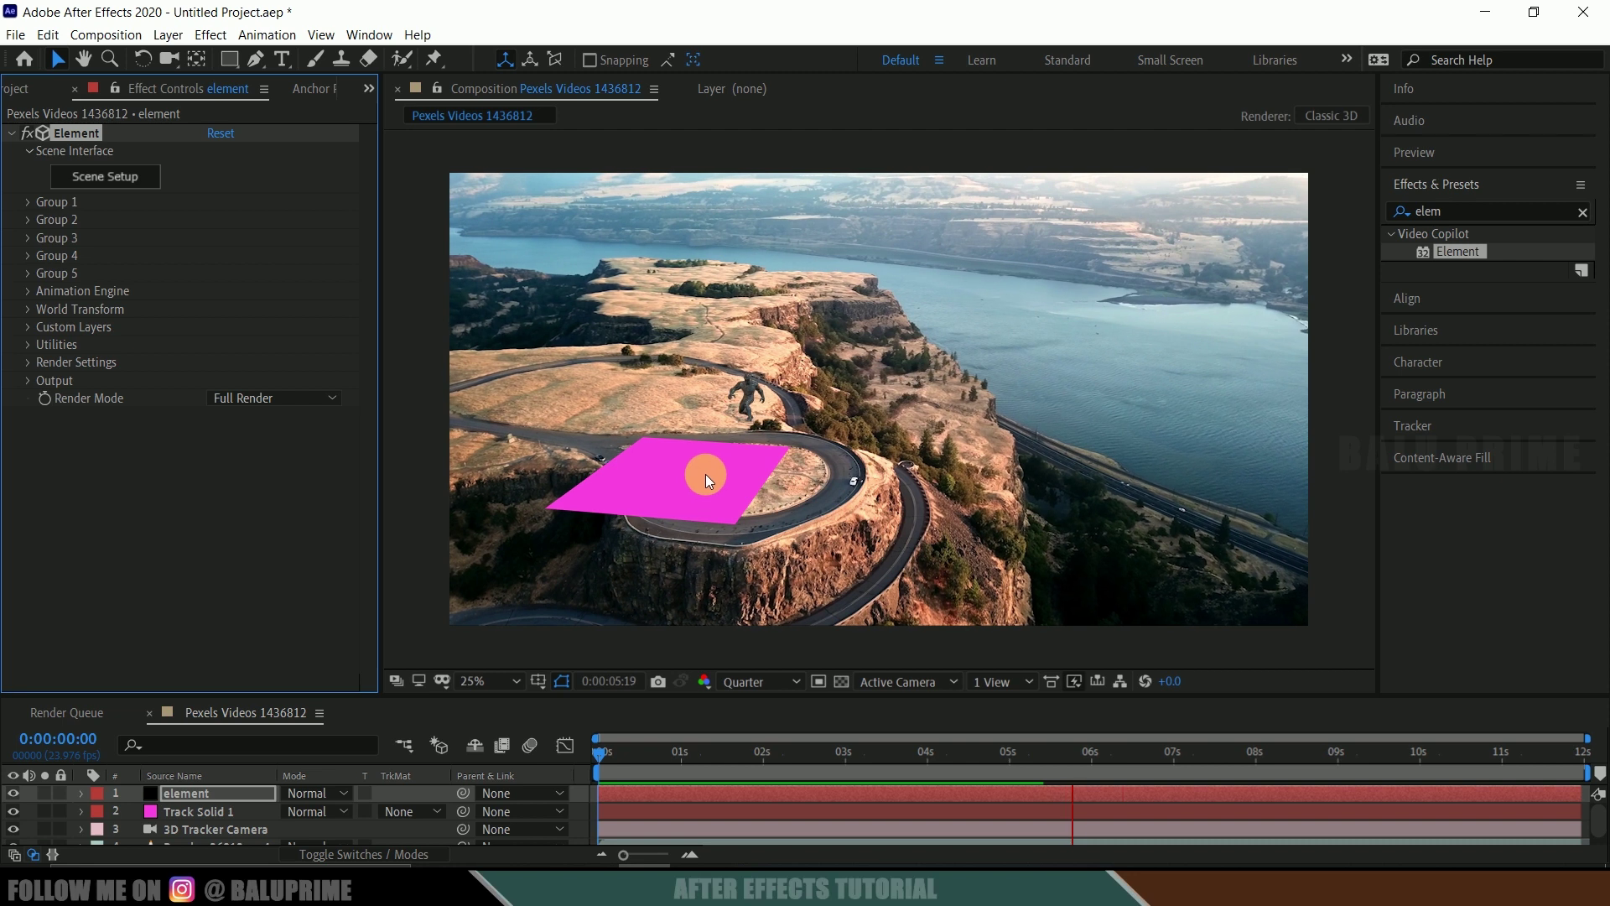
key("space")
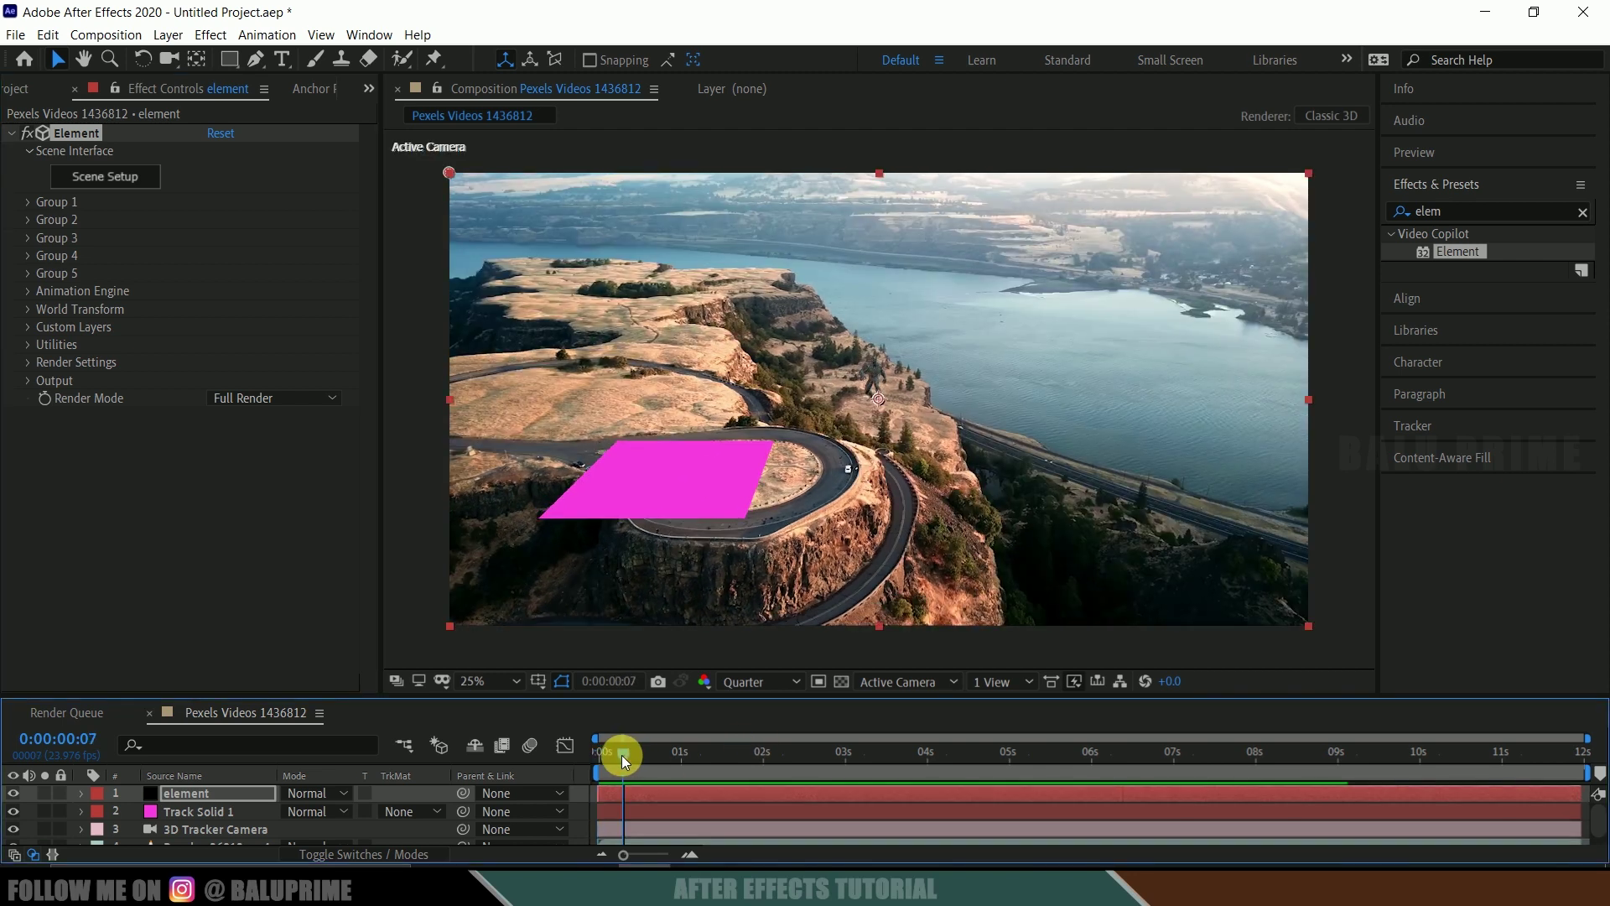
left_click(686, 761)
left_click_drag(686, 763, 507, 767)
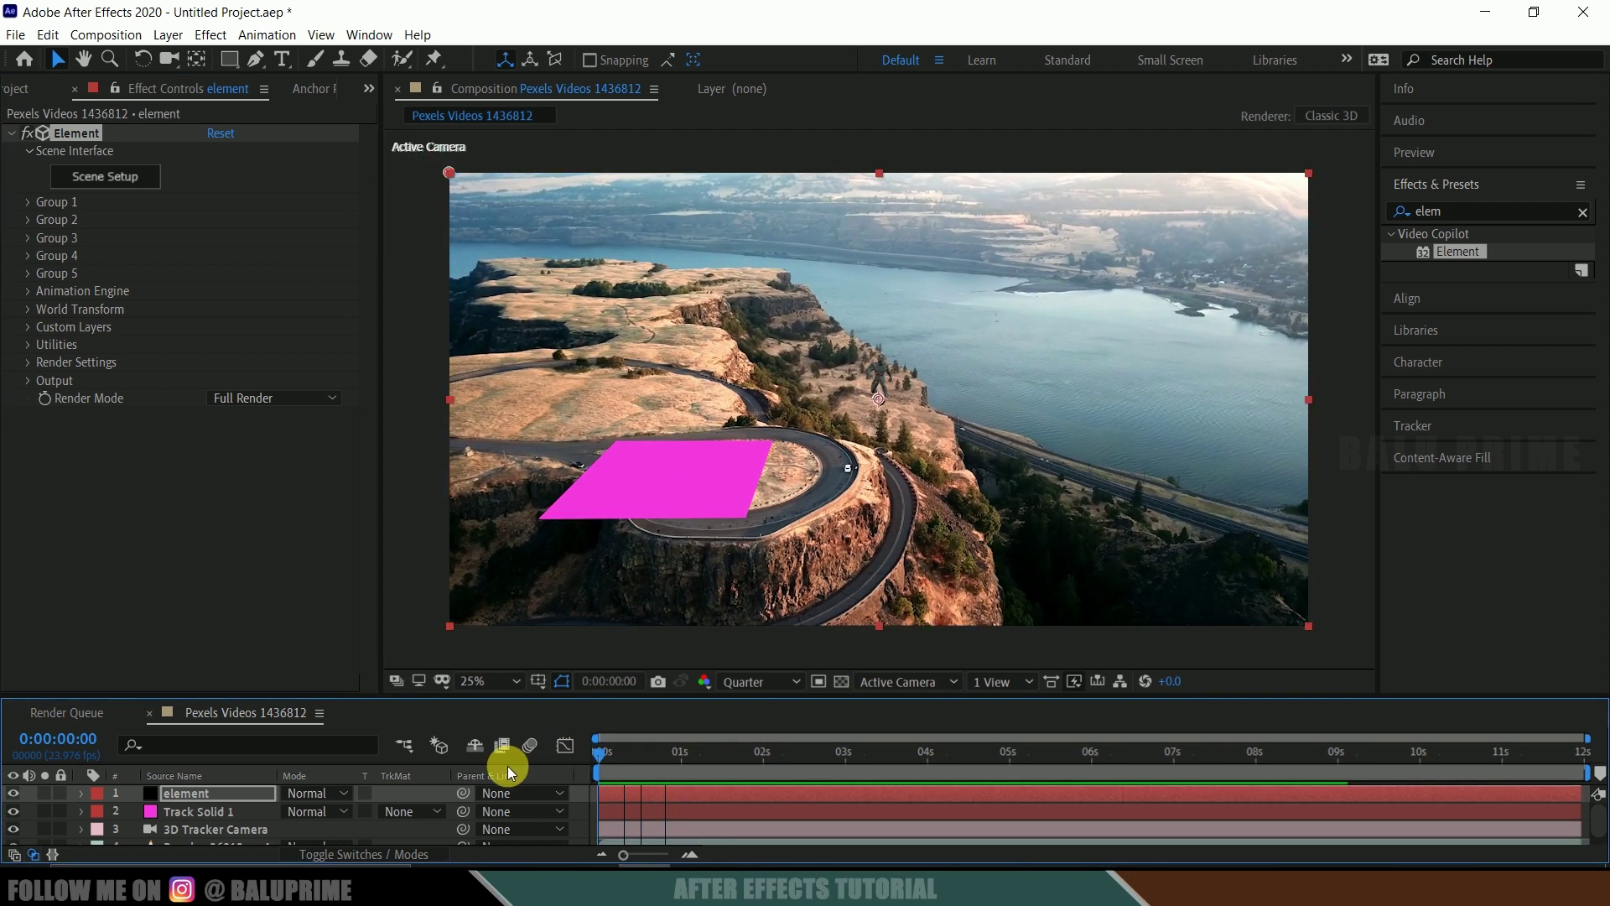
key("Return")
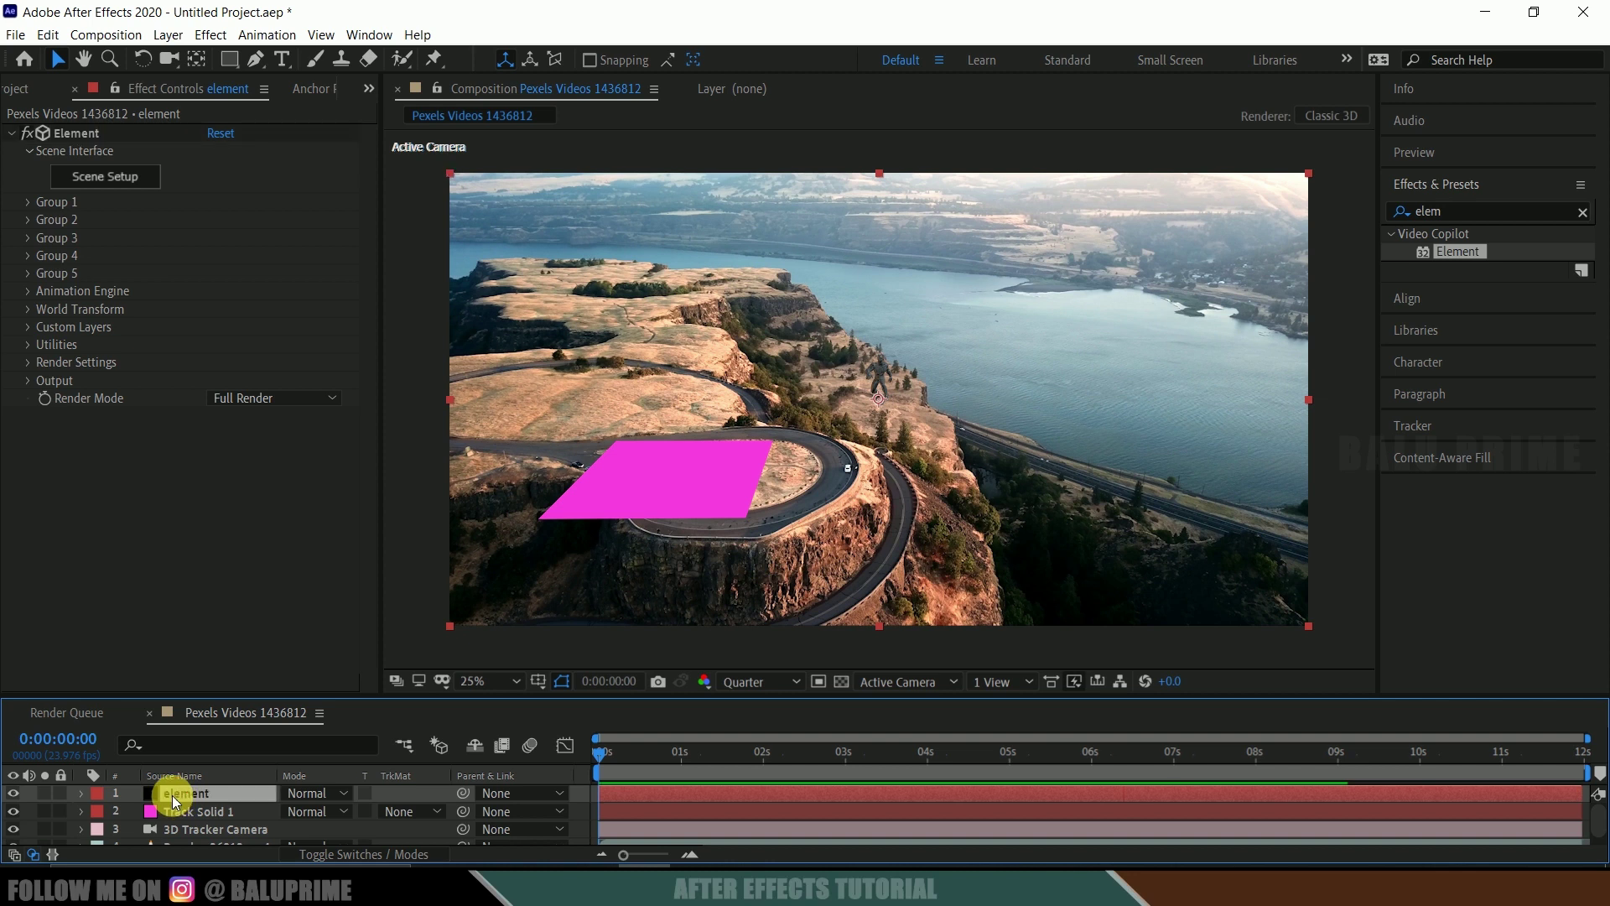
Create a Group 1 Null via Group Utilities and enlarge the timeline to select it
left_click(27, 203)
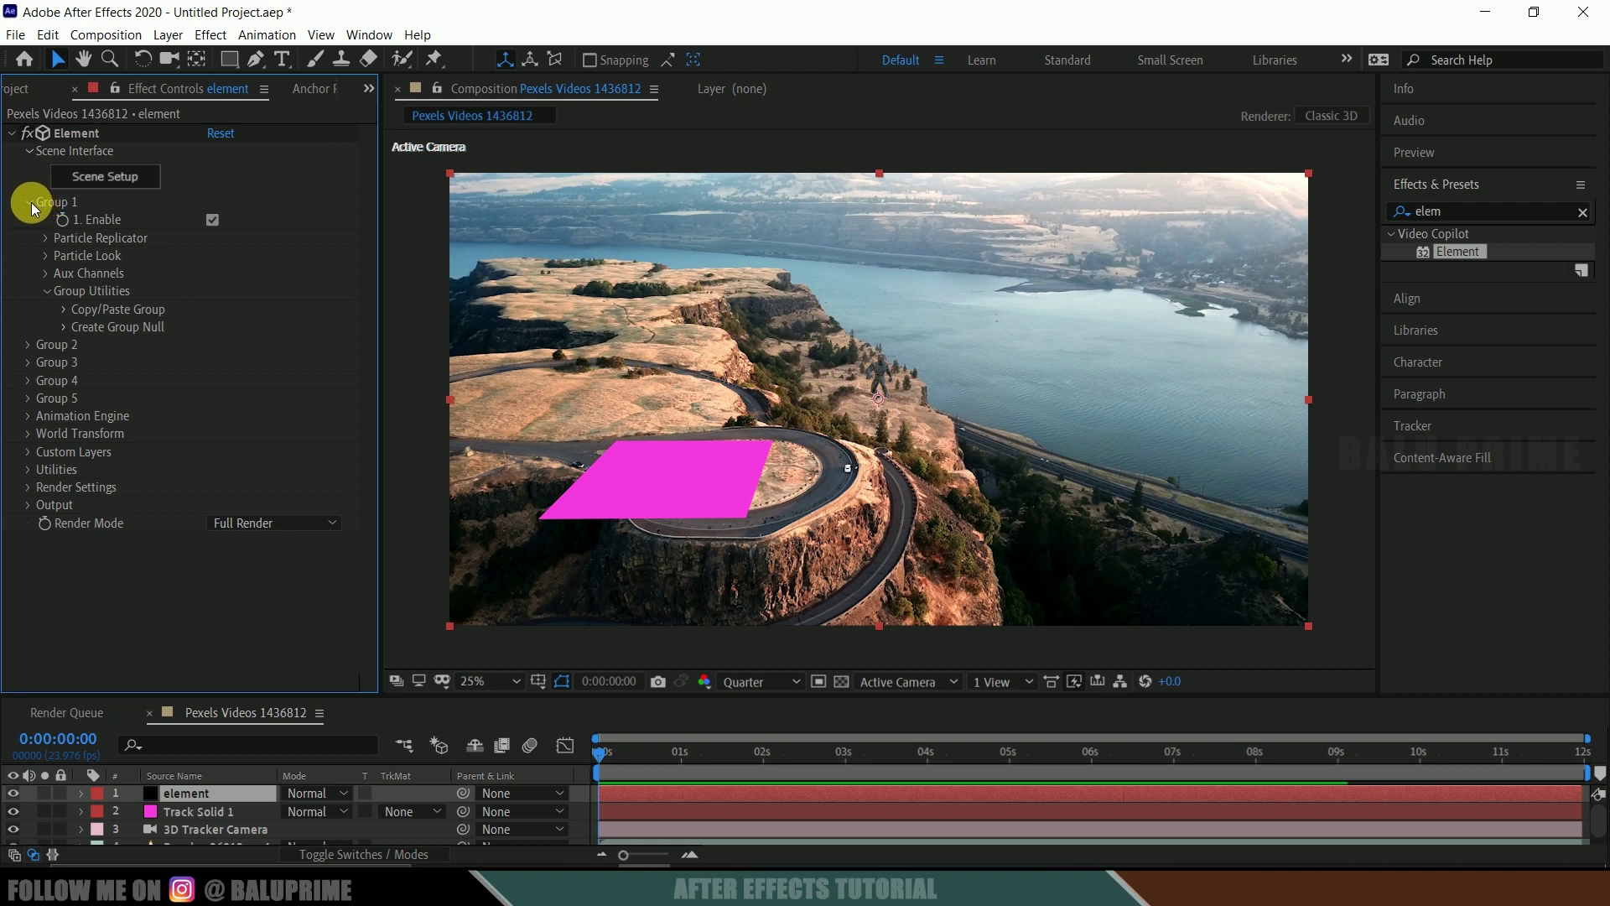
left_click(46, 292)
left_click(46, 292)
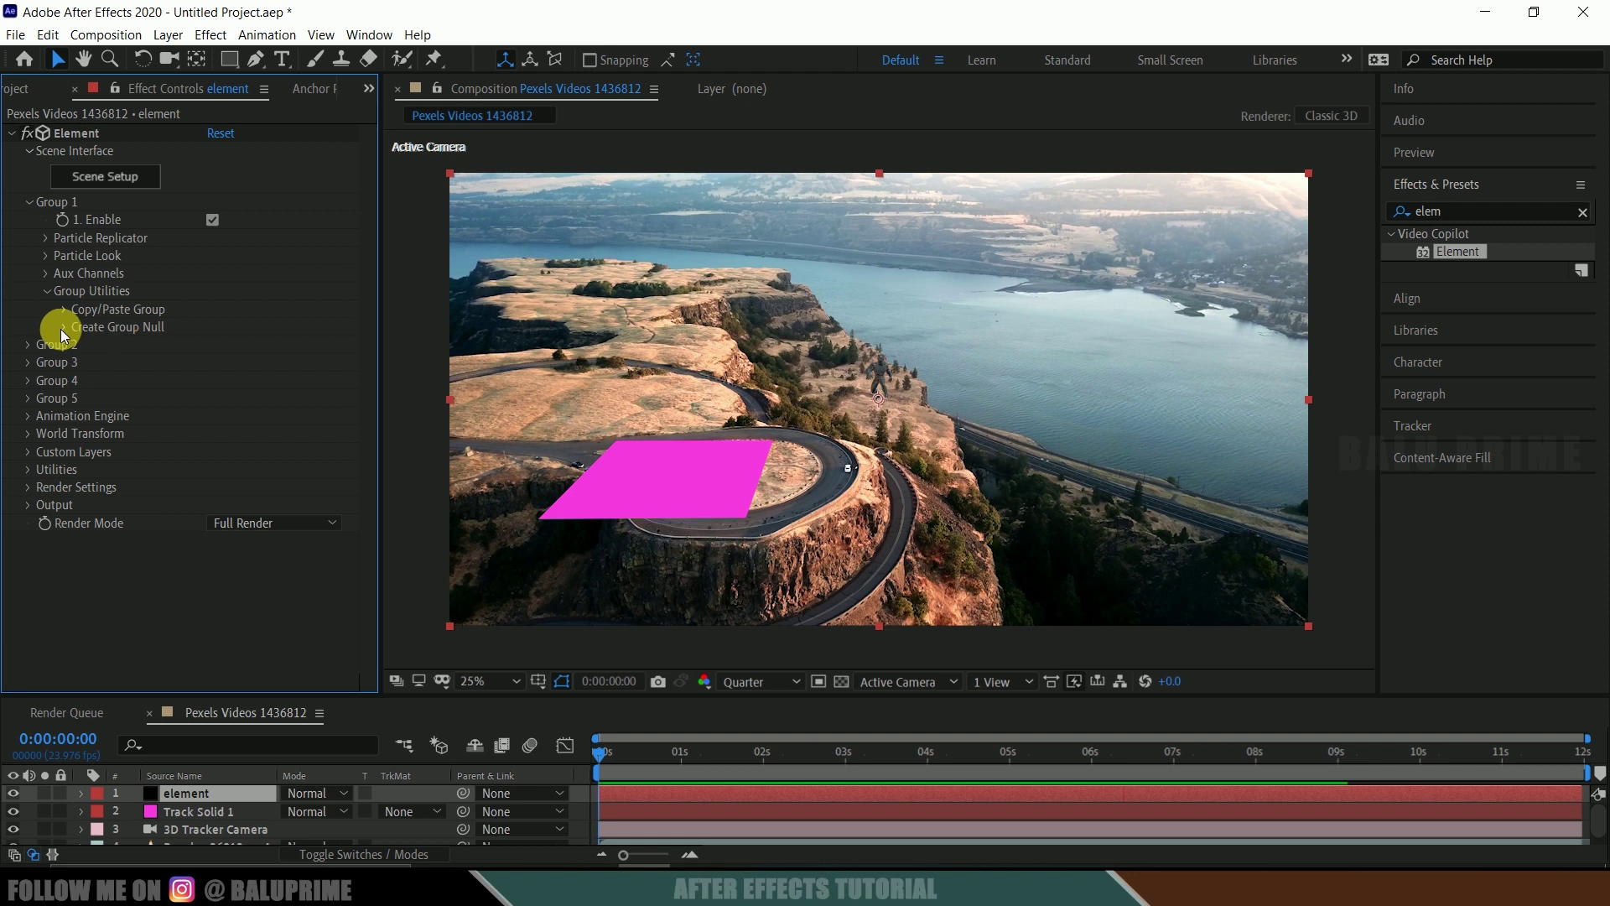
left_click(62, 329)
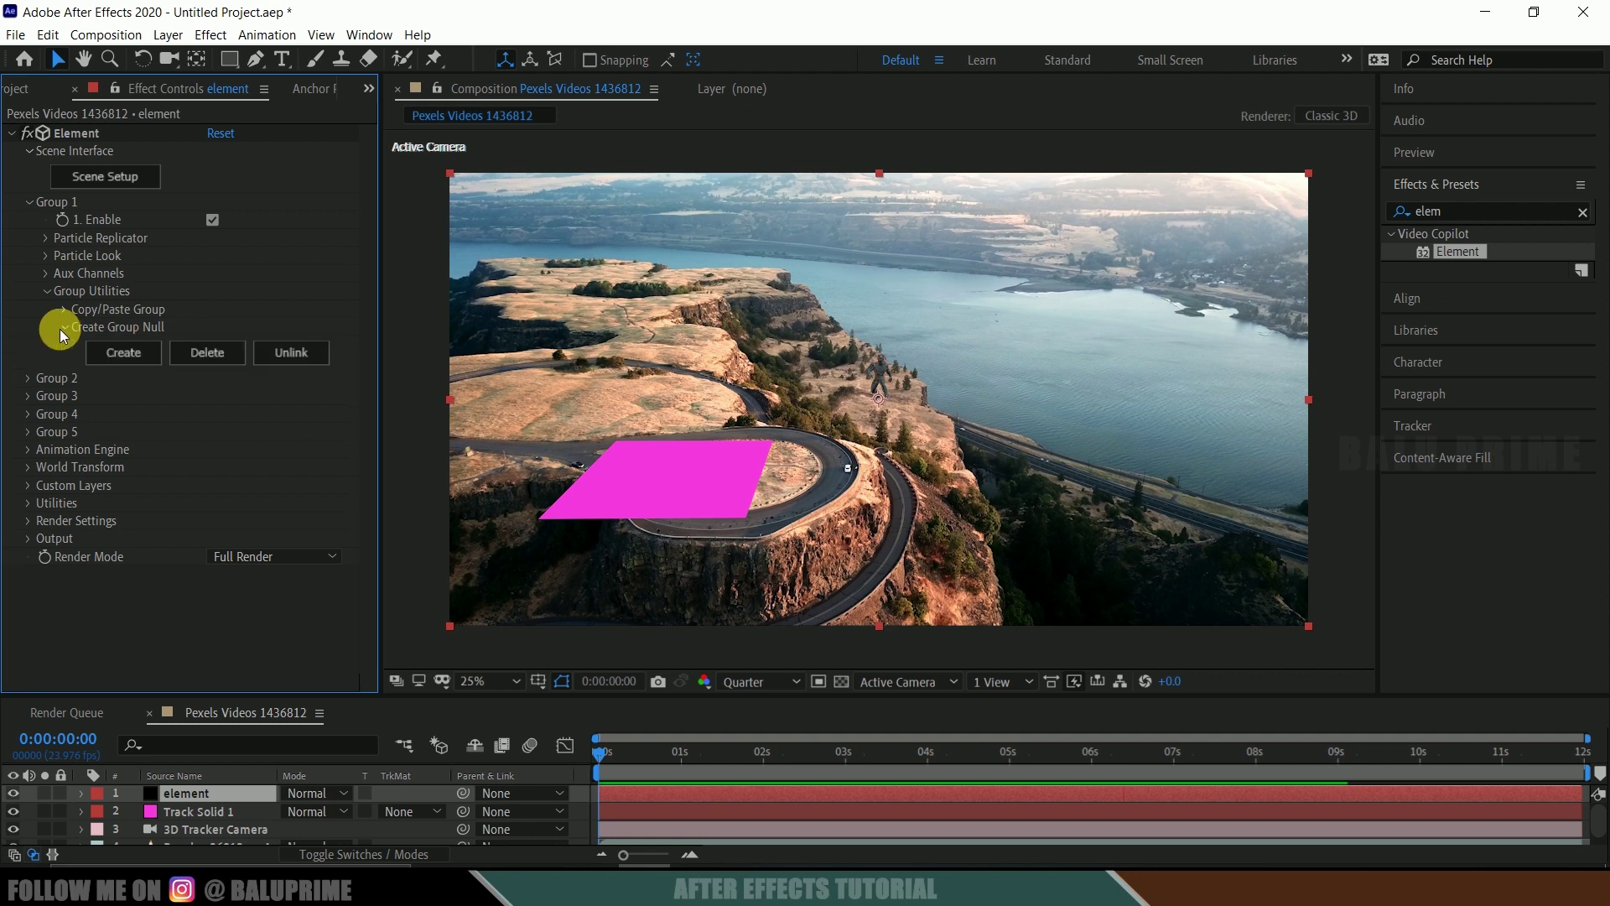
left_click(123, 354)
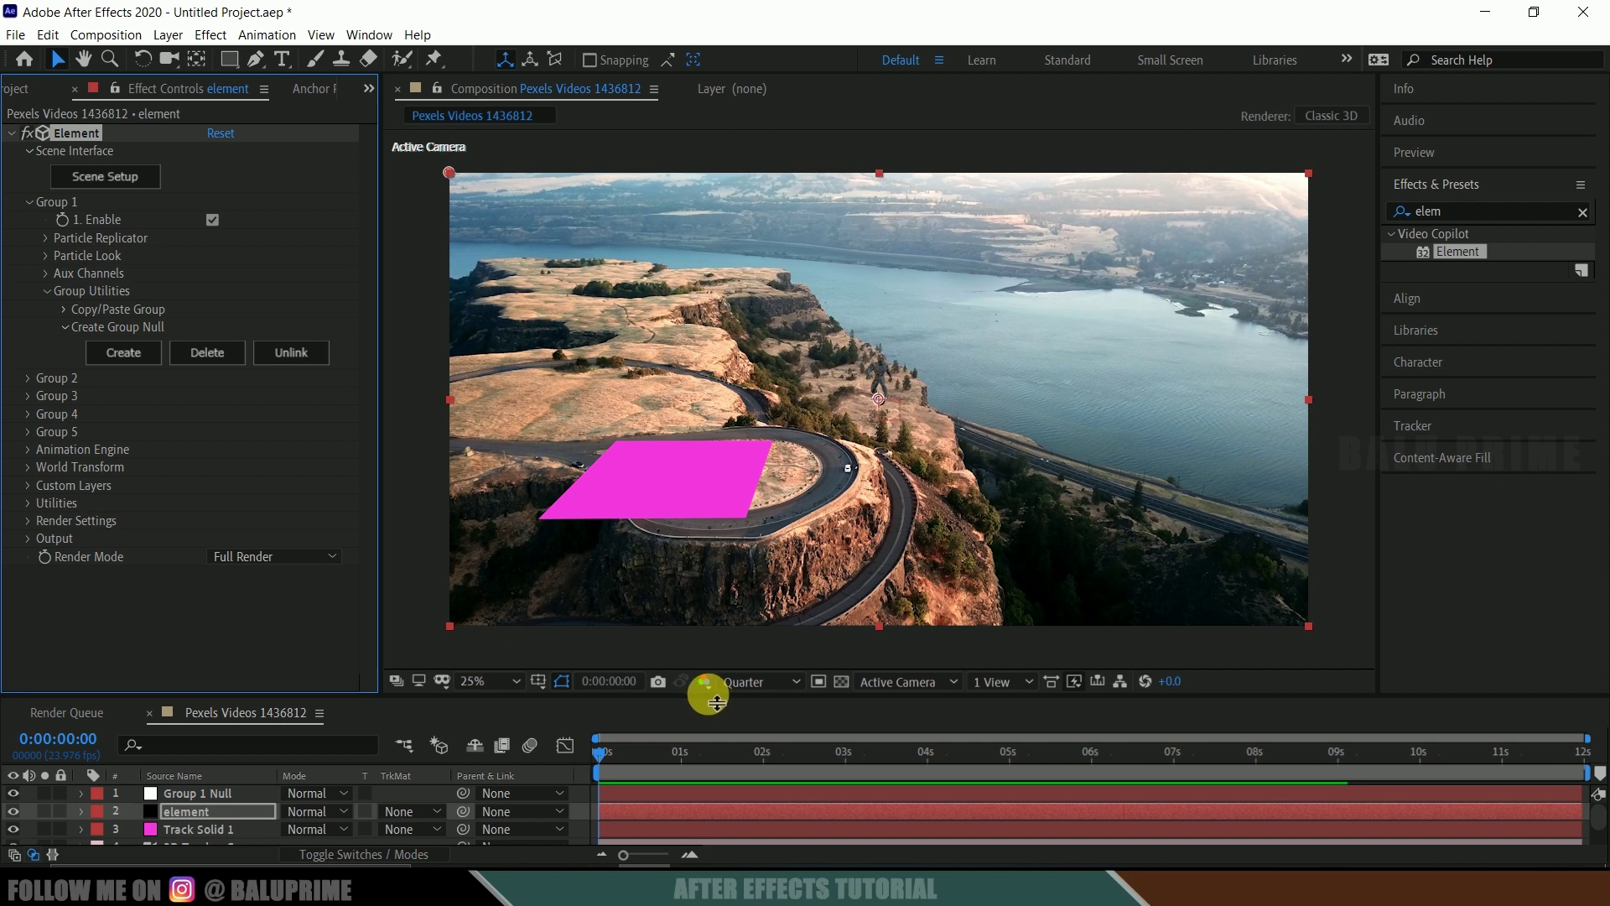
left_click_drag(717, 703, 712, 622)
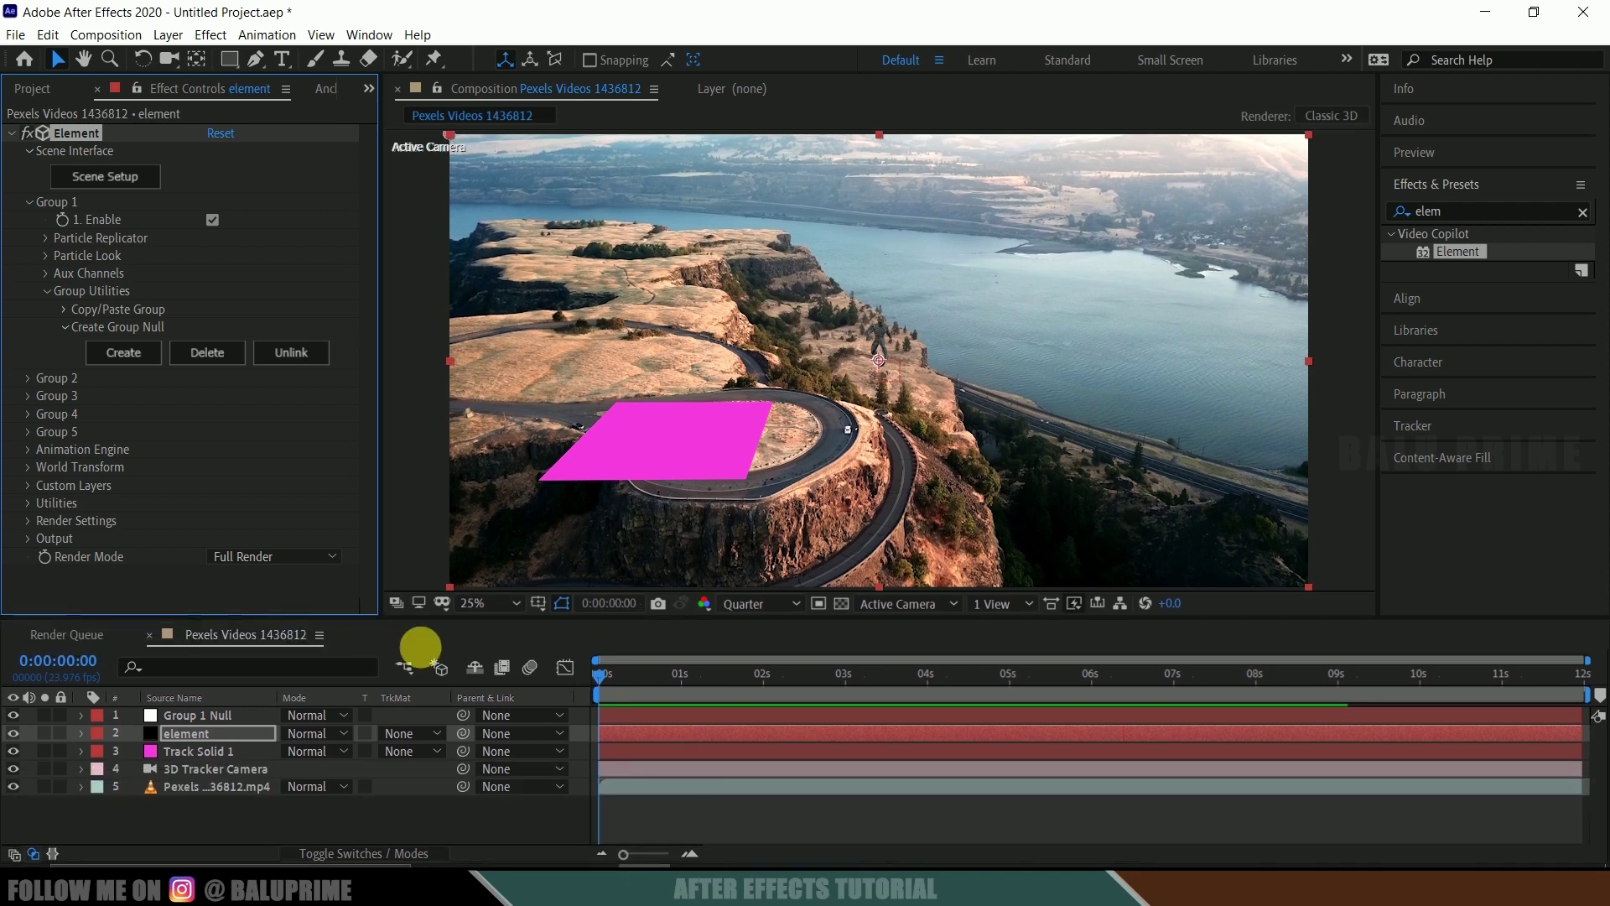
left_click(209, 713)
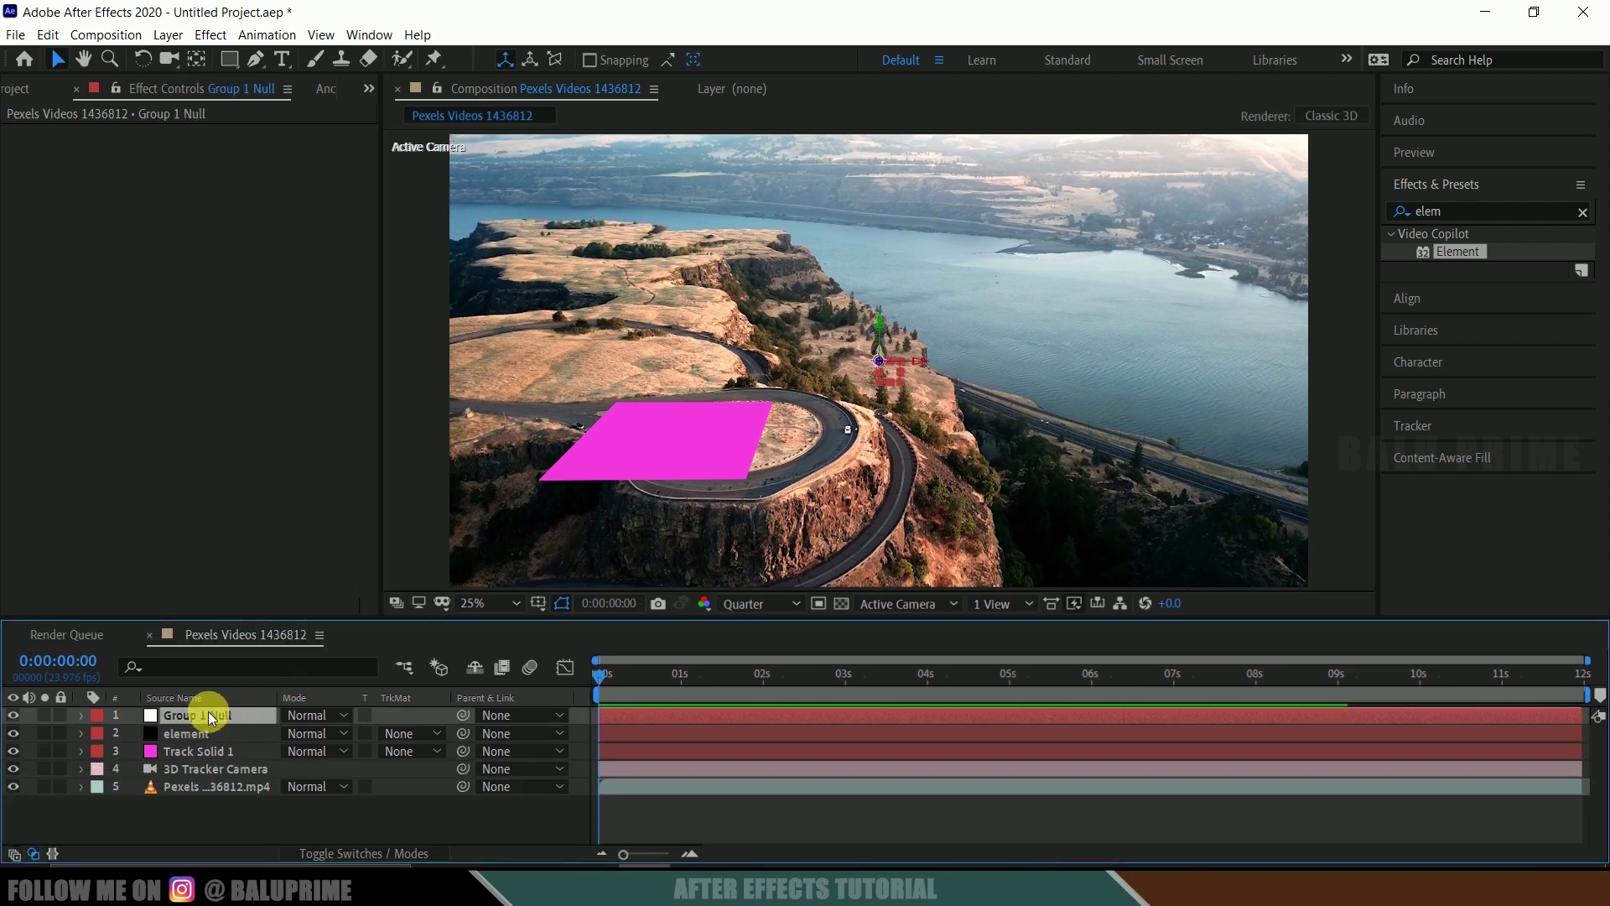
Copy Track Solid 1's Position value
left_click(188, 753)
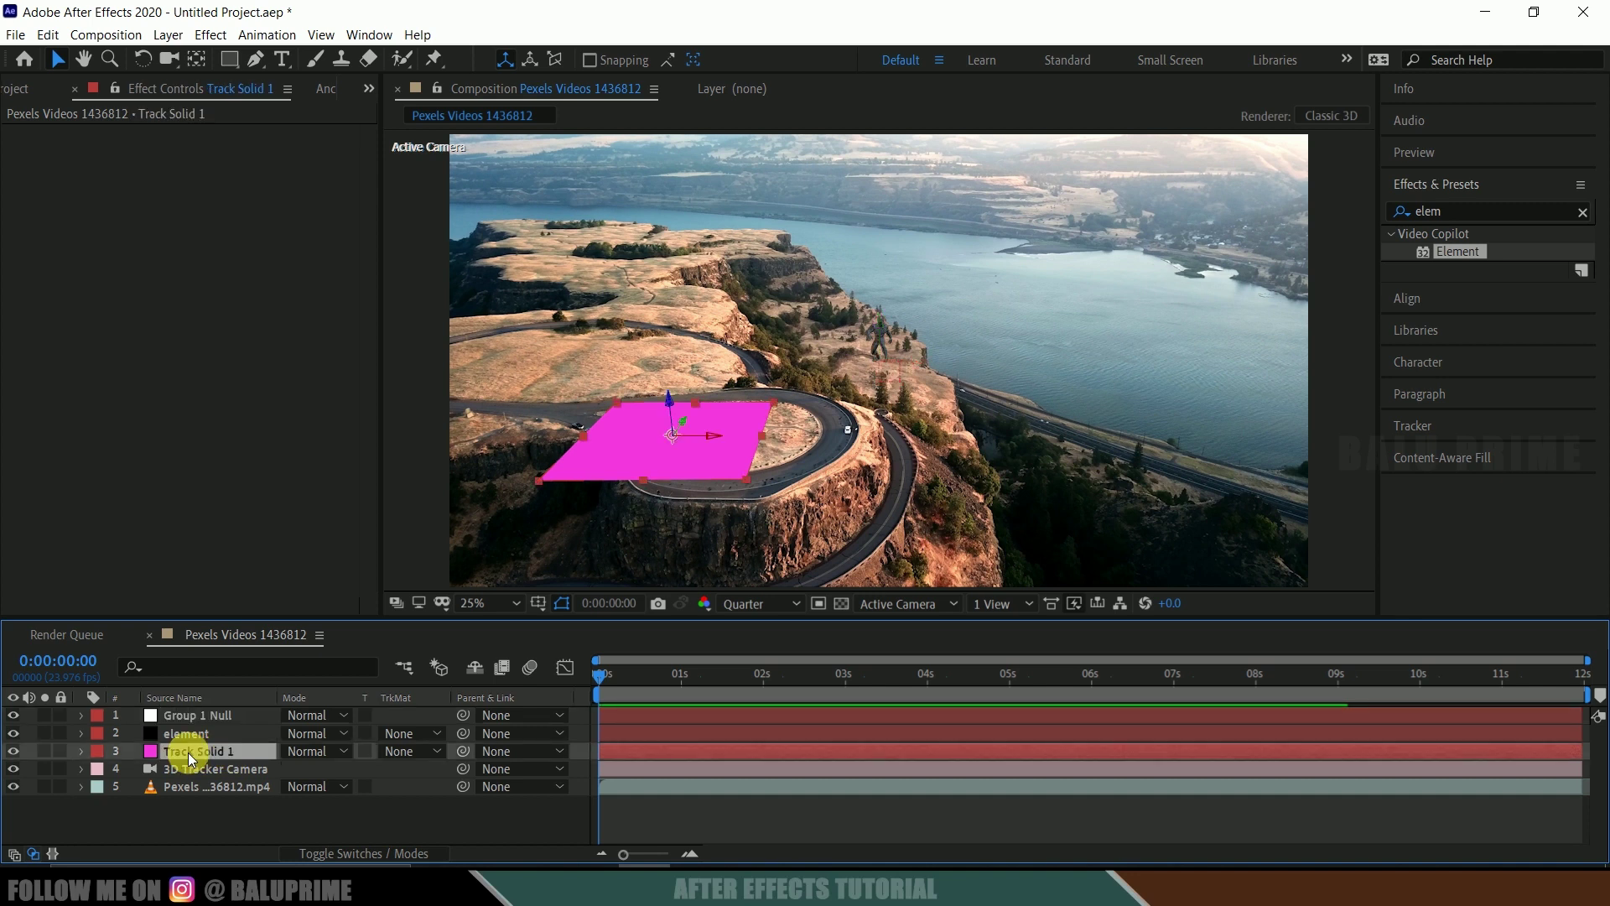
key("p")
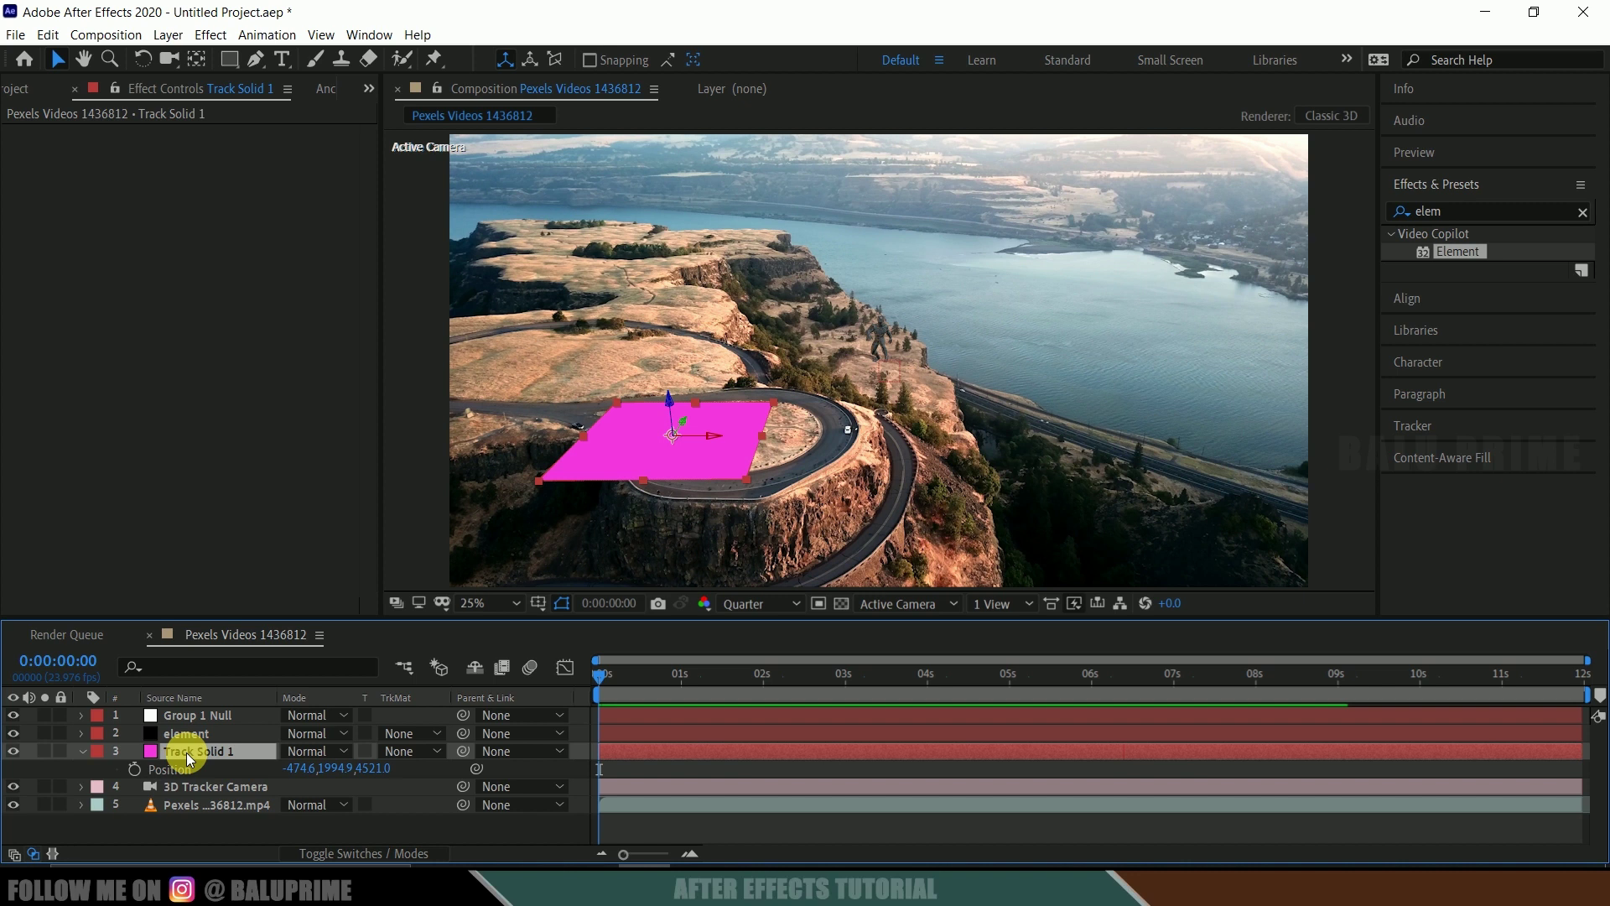
left_click(178, 769)
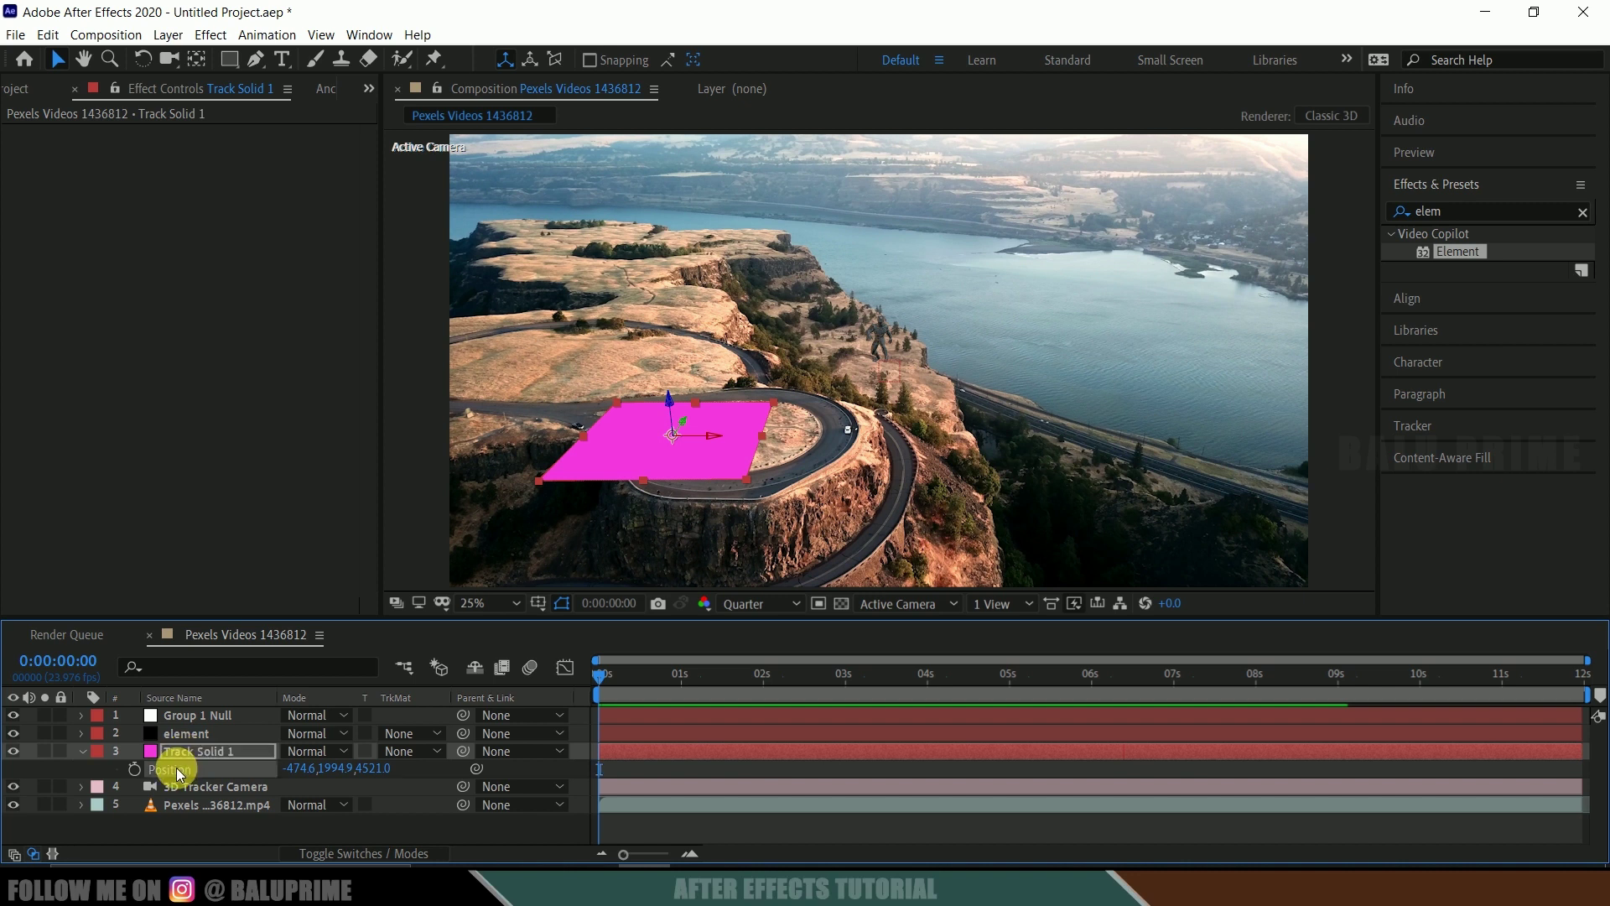
left_click(48, 34)
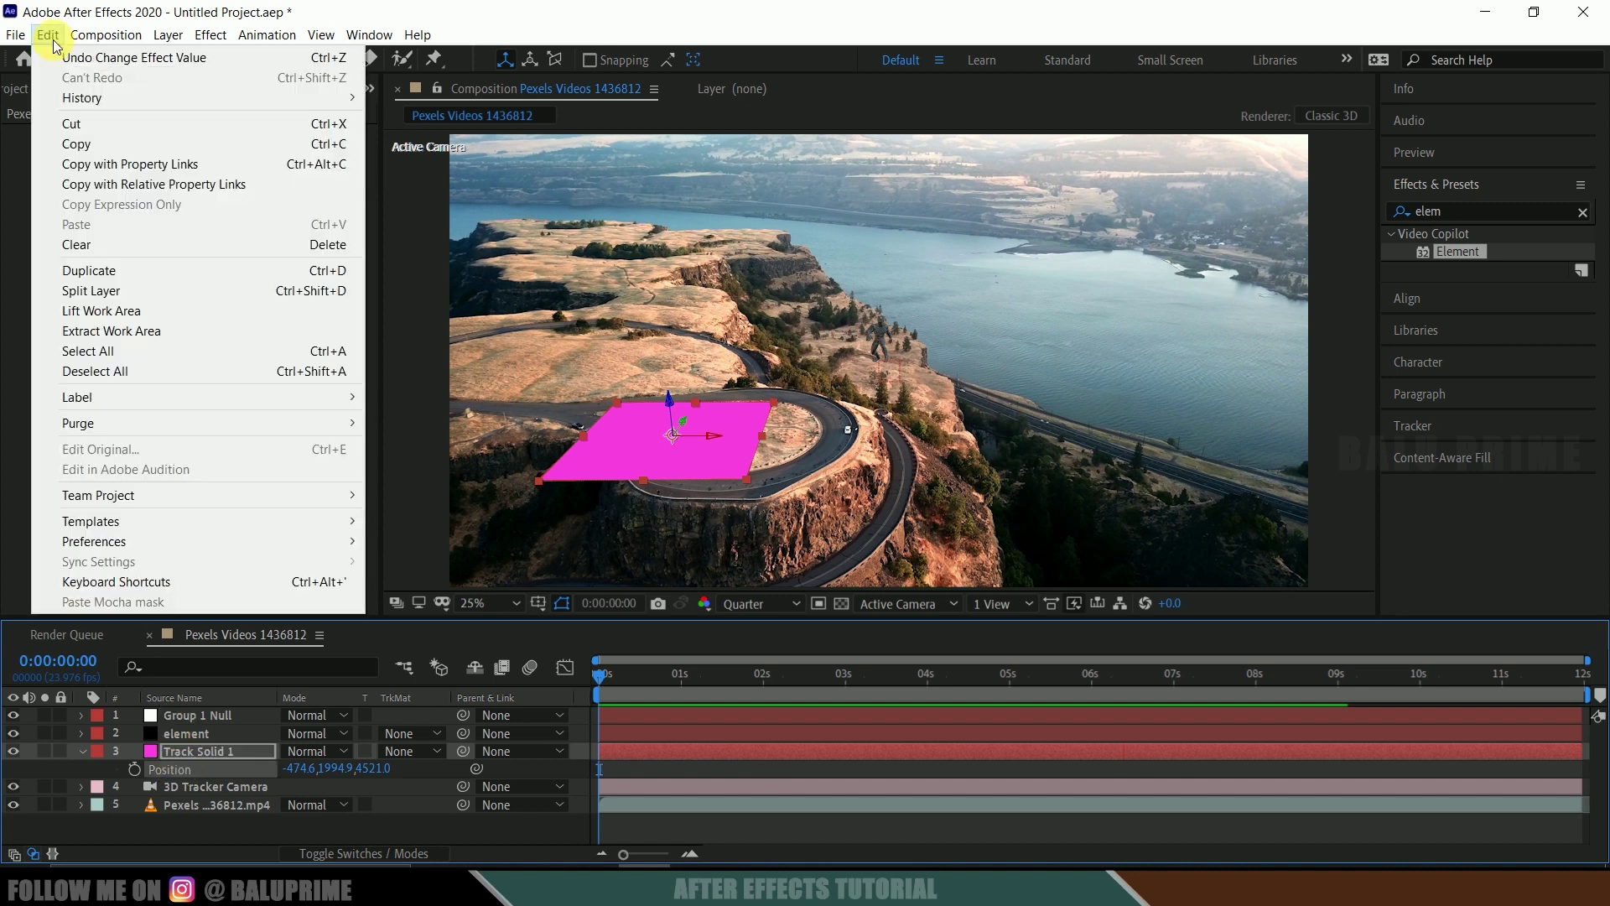
left_click(87, 144)
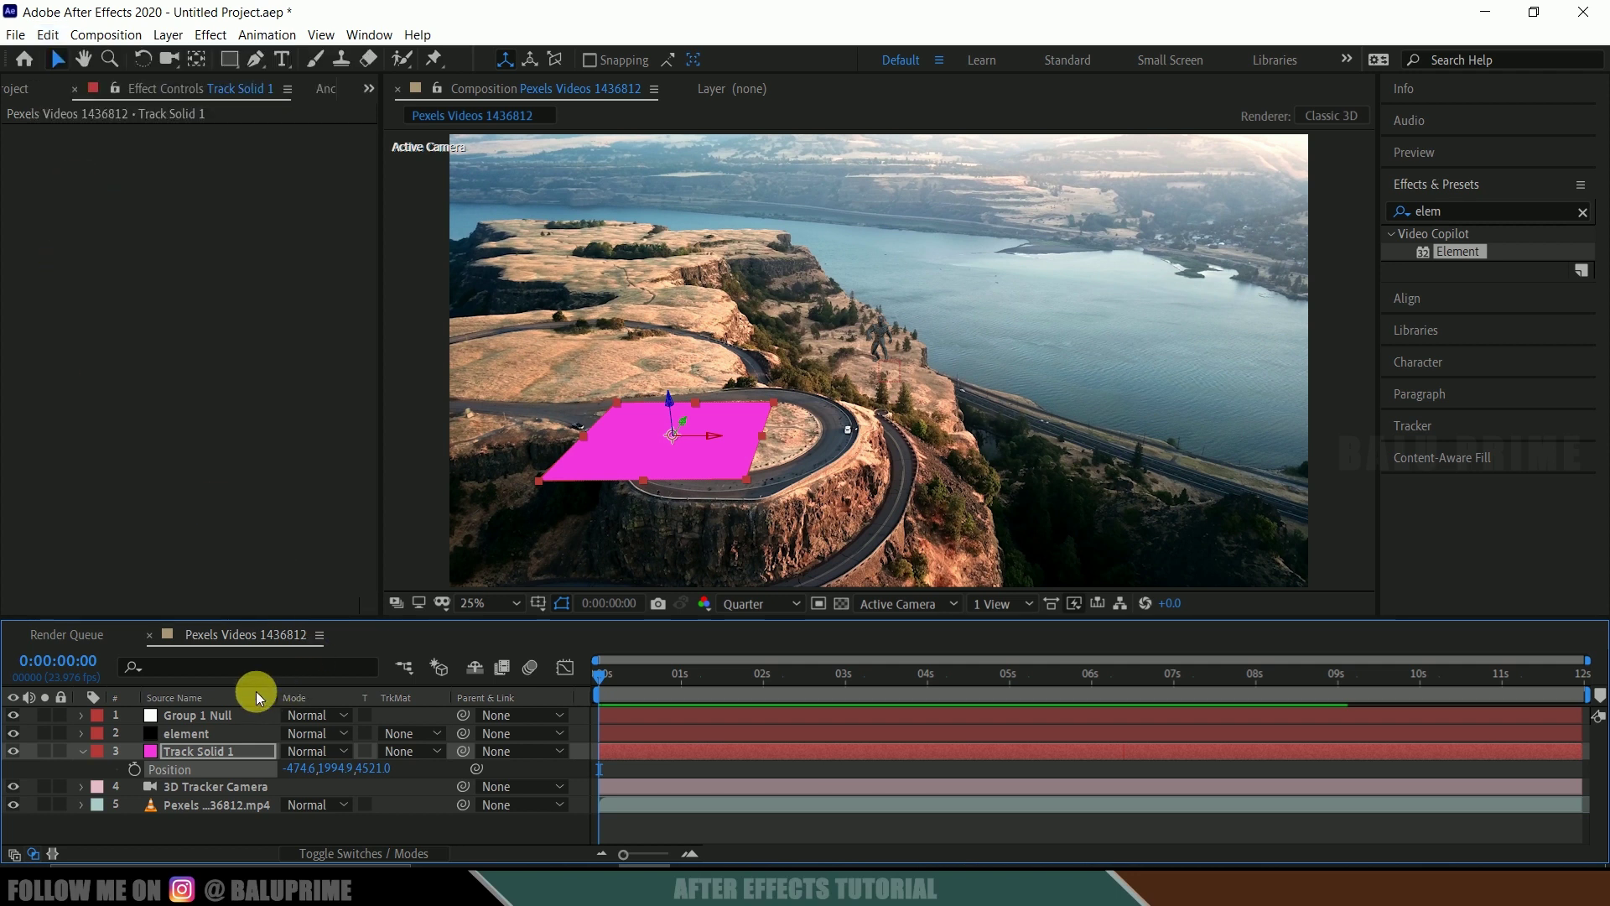
Paste it into Group 1 Null's Position, giving -474.6, 1994.9, 4521.0
left_click(199, 714)
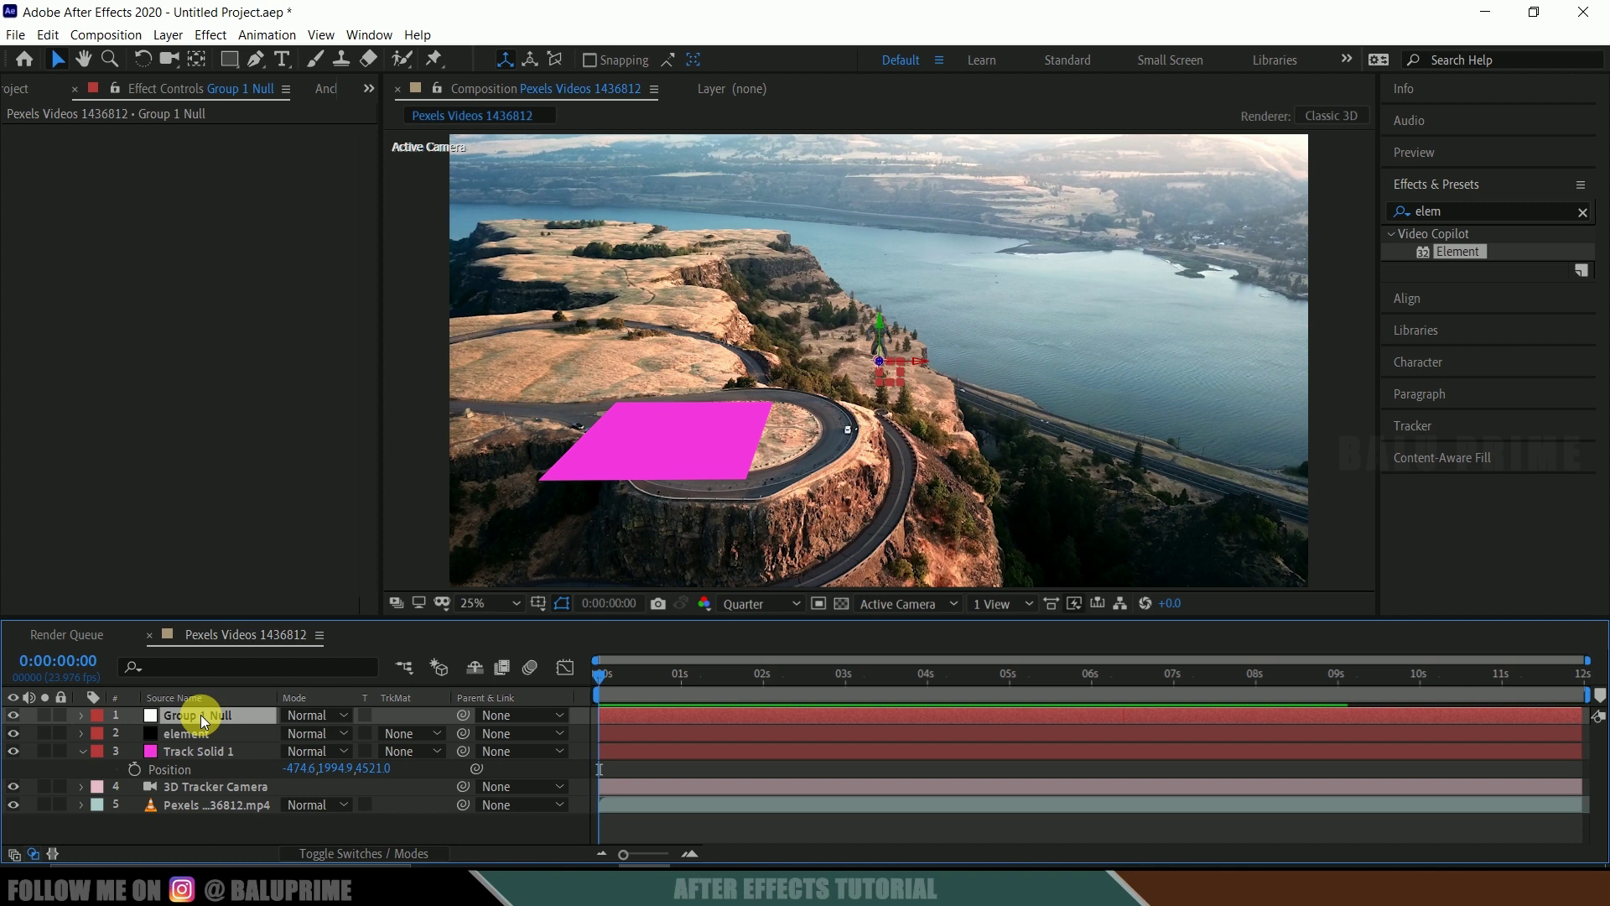
key("p")
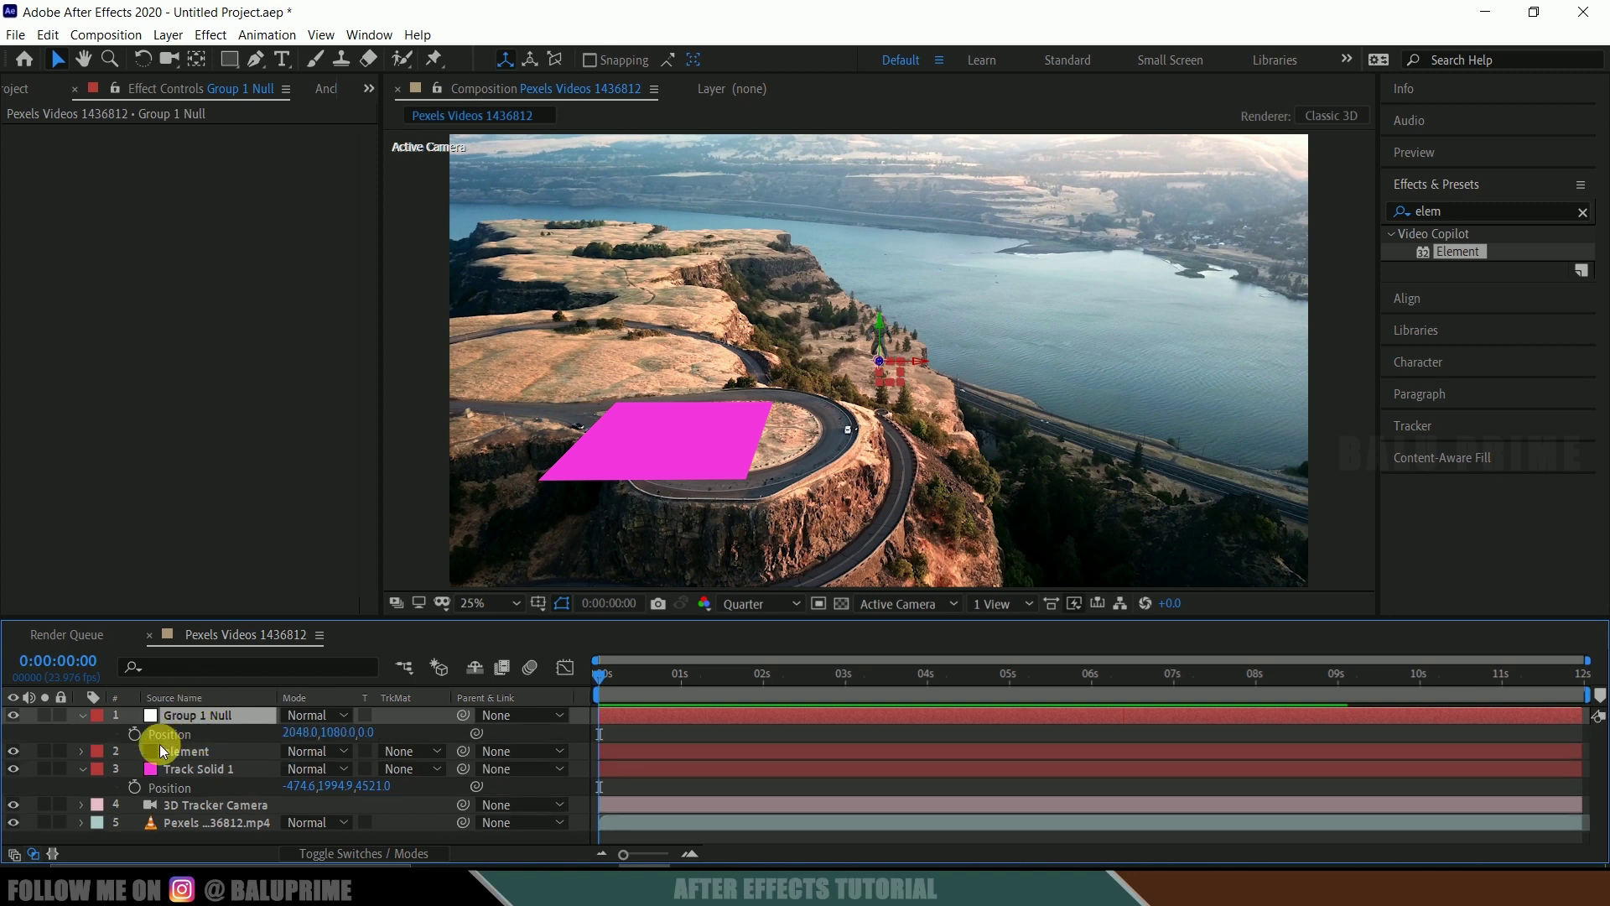
left_click(172, 732)
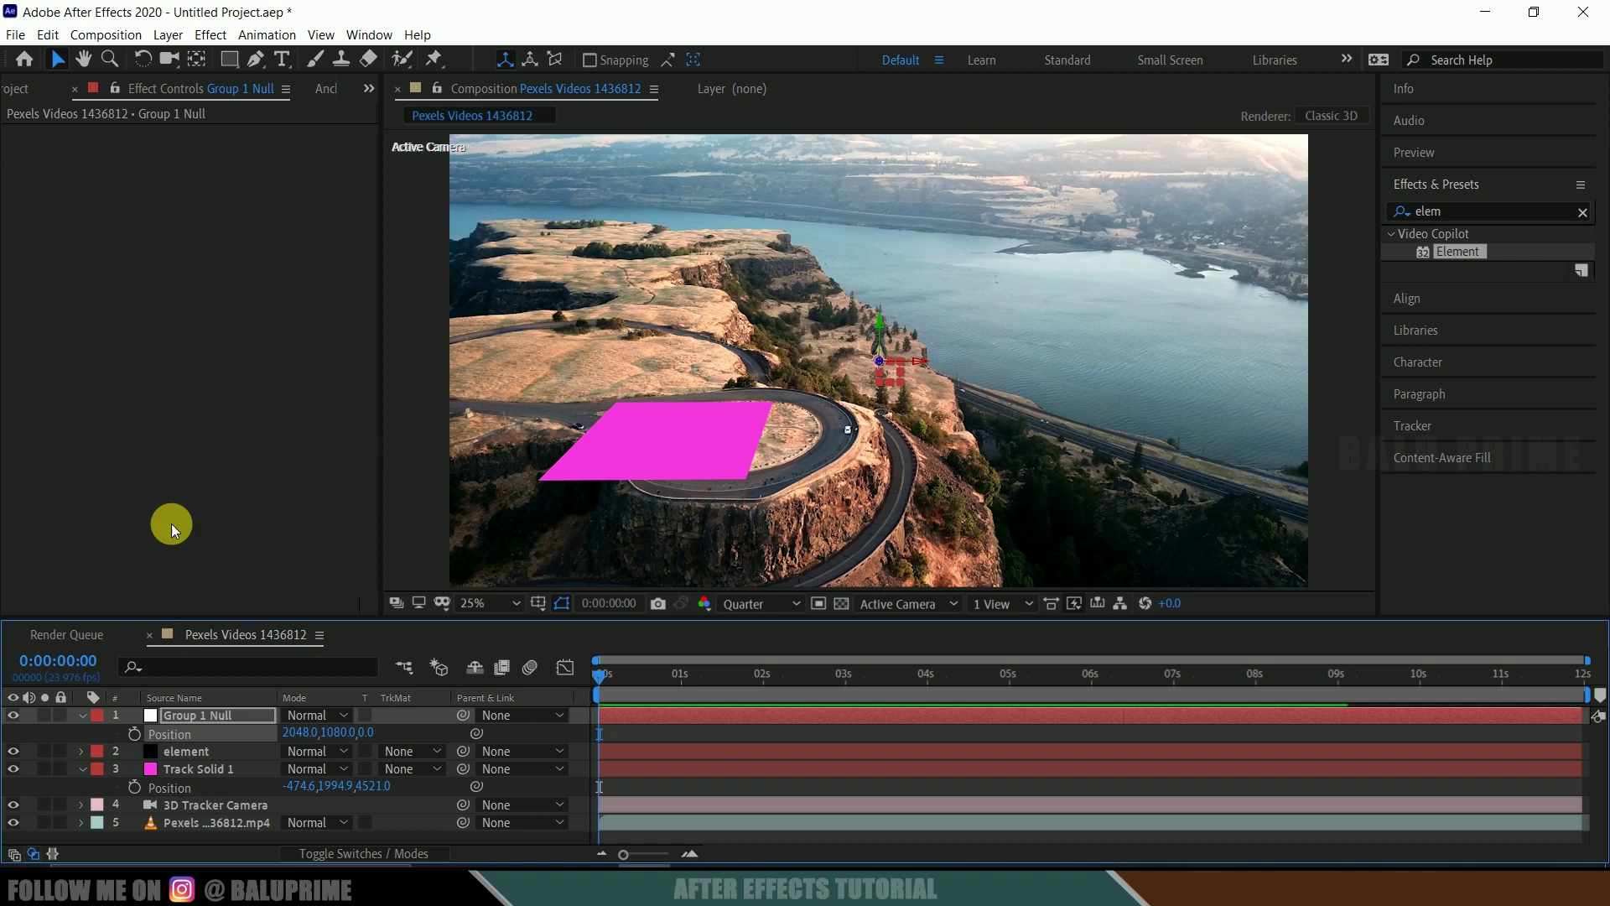
left_click(53, 37)
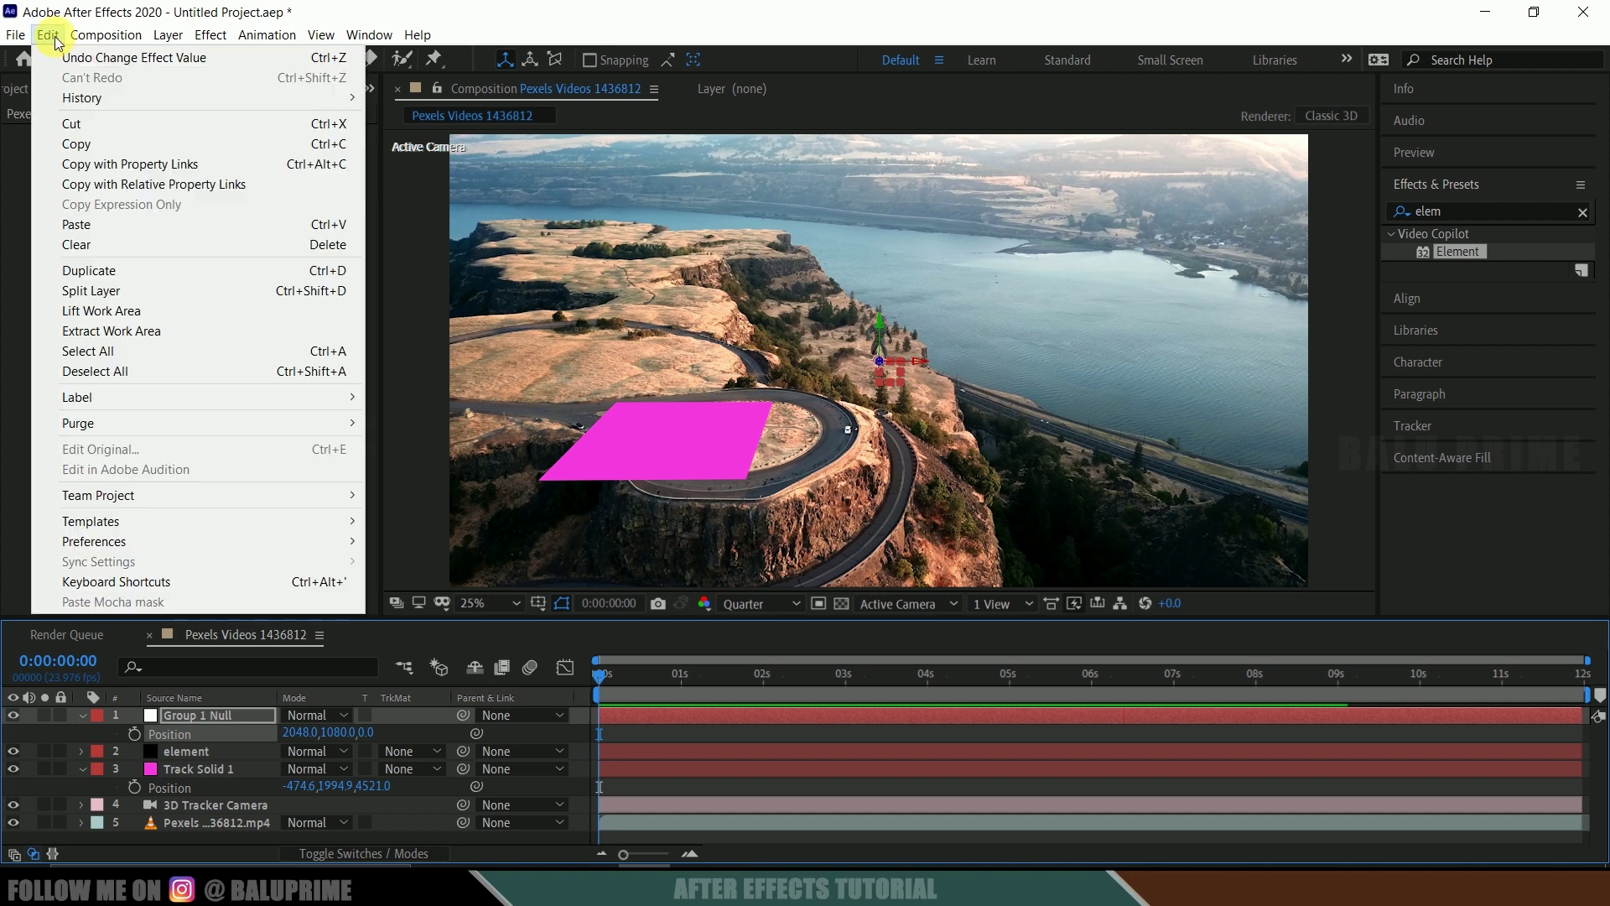
left_click(93, 222)
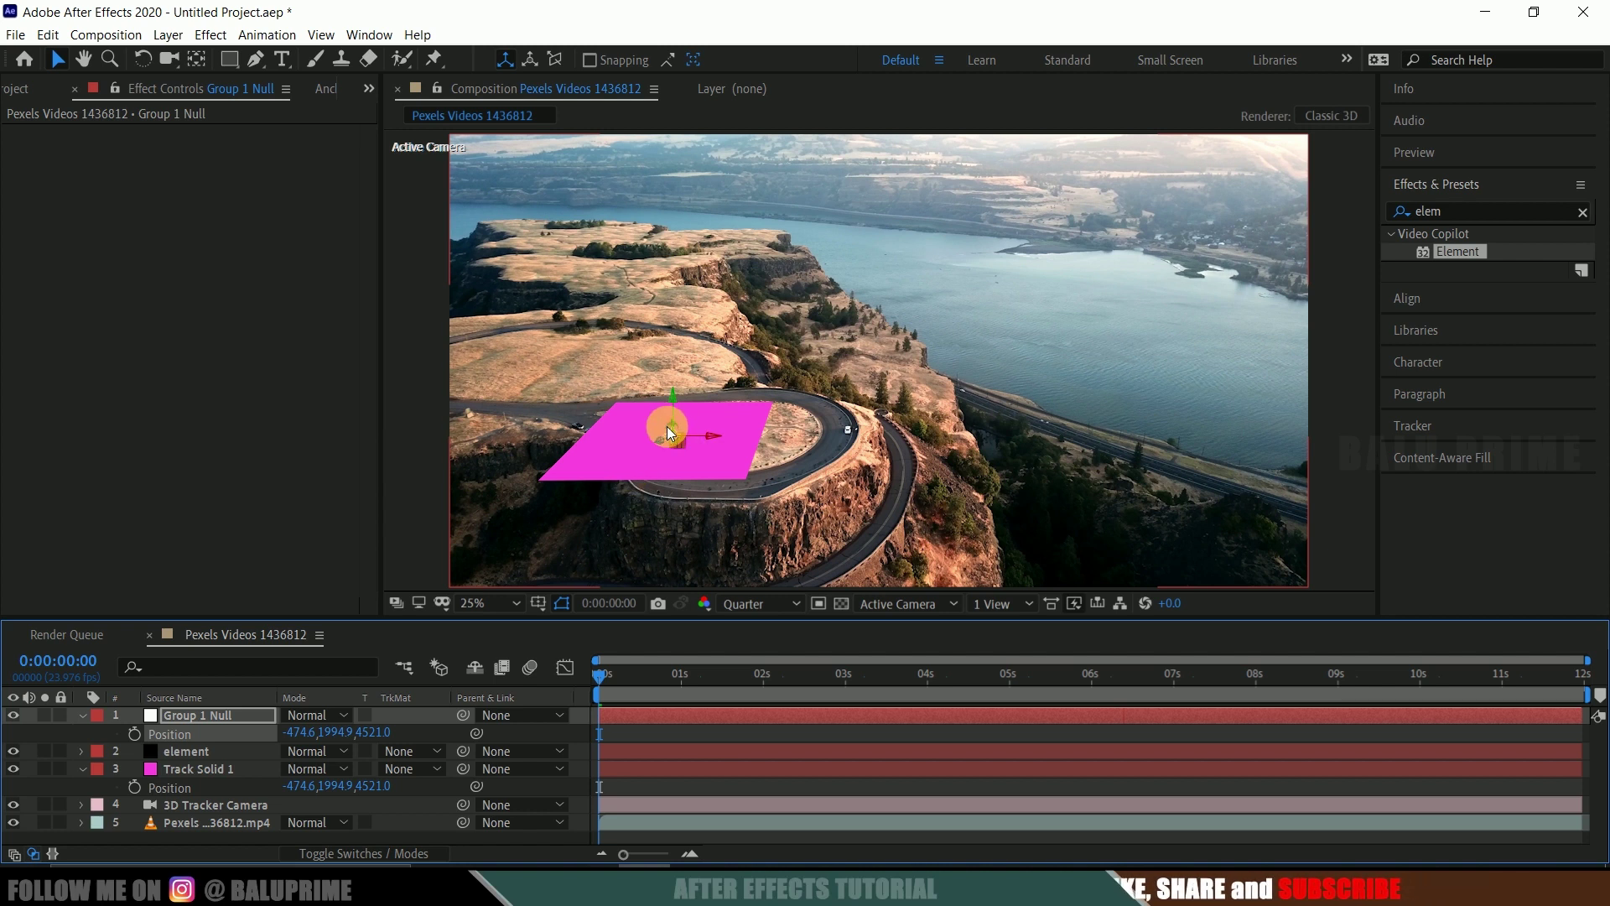
Scale the panther to 14.89 in the element layer's Aux Channel 1
left_click(203, 748)
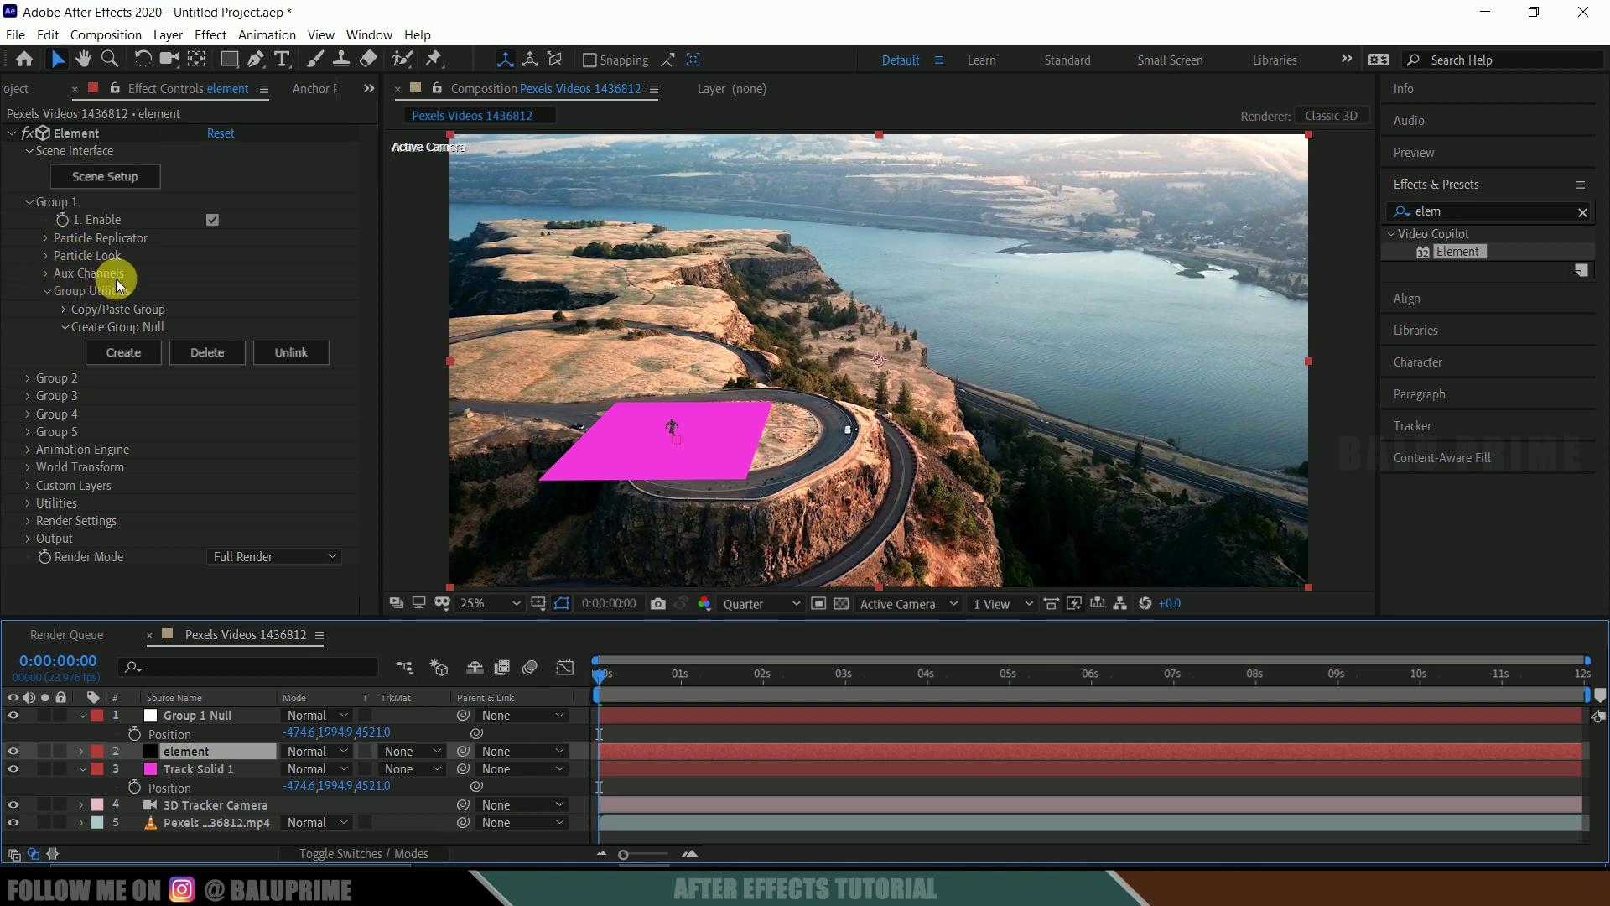
left_click(48, 275)
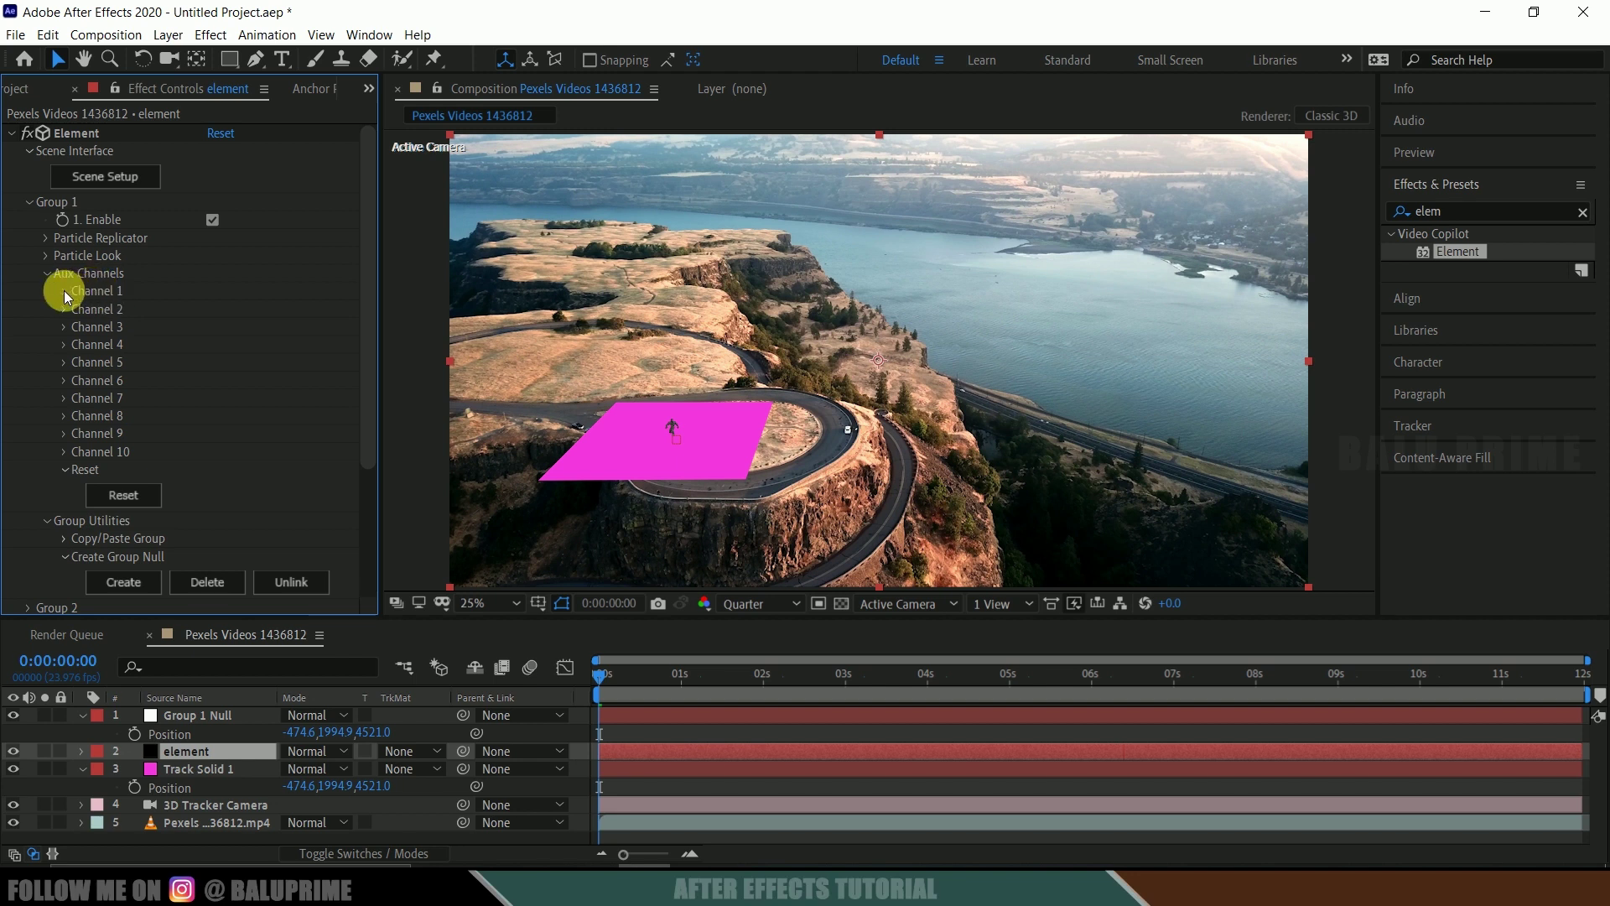
left_click(64, 290)
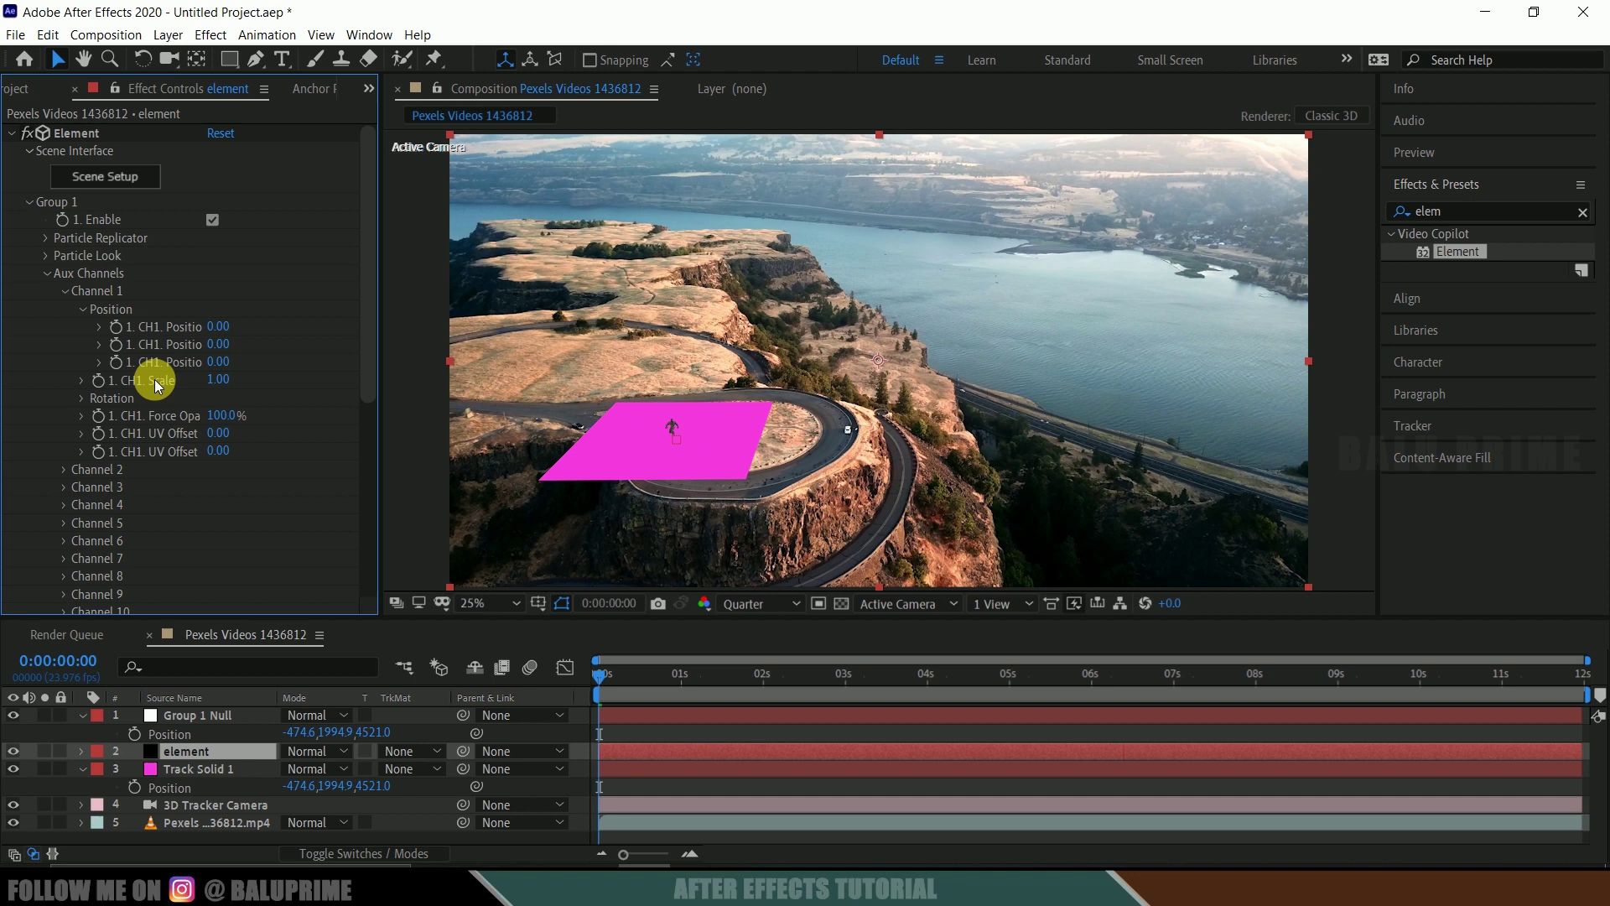
left_click_drag(217, 380, 458, 411)
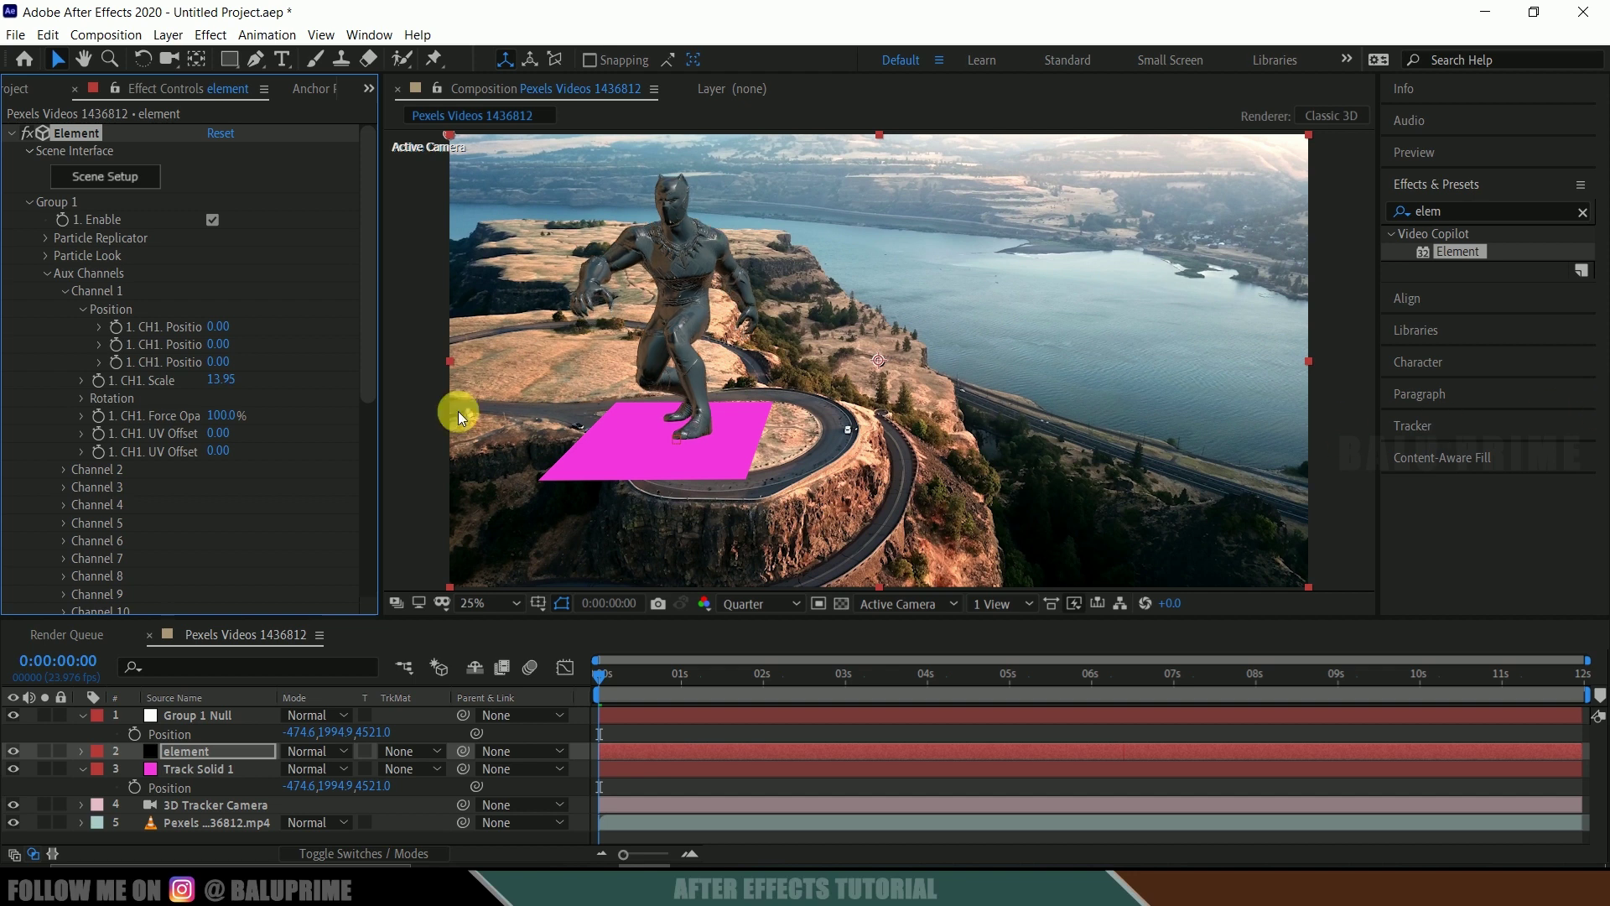
left_click_drag(221, 380, 328, 390)
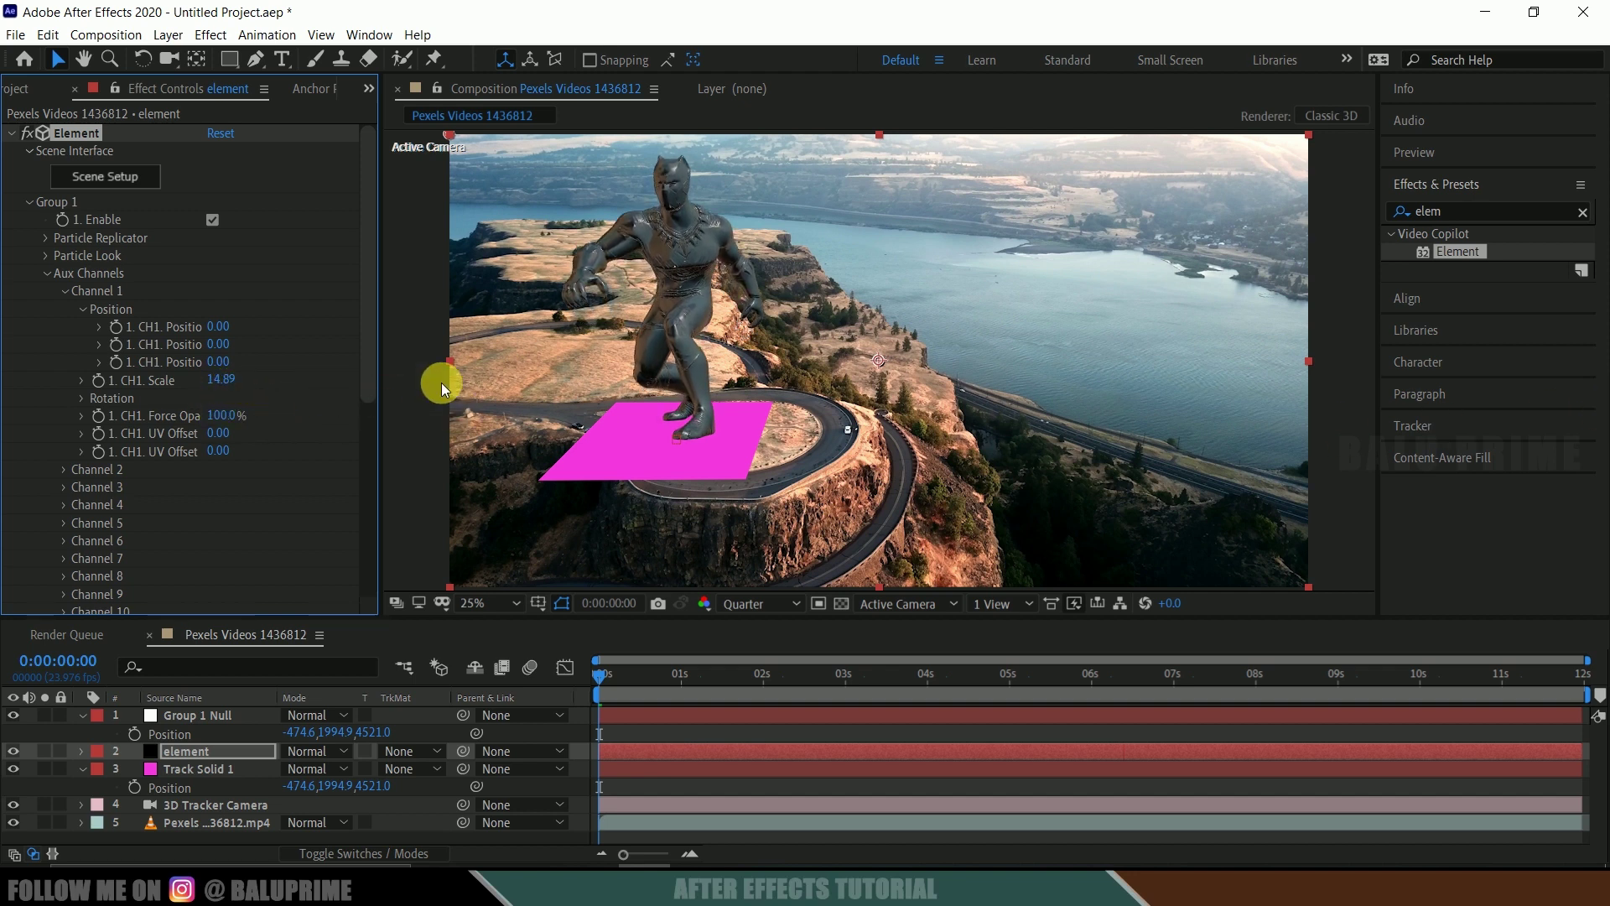
Rotate the panther -12° in Z and move it to position 1.16, 0.42
left_click(81, 400)
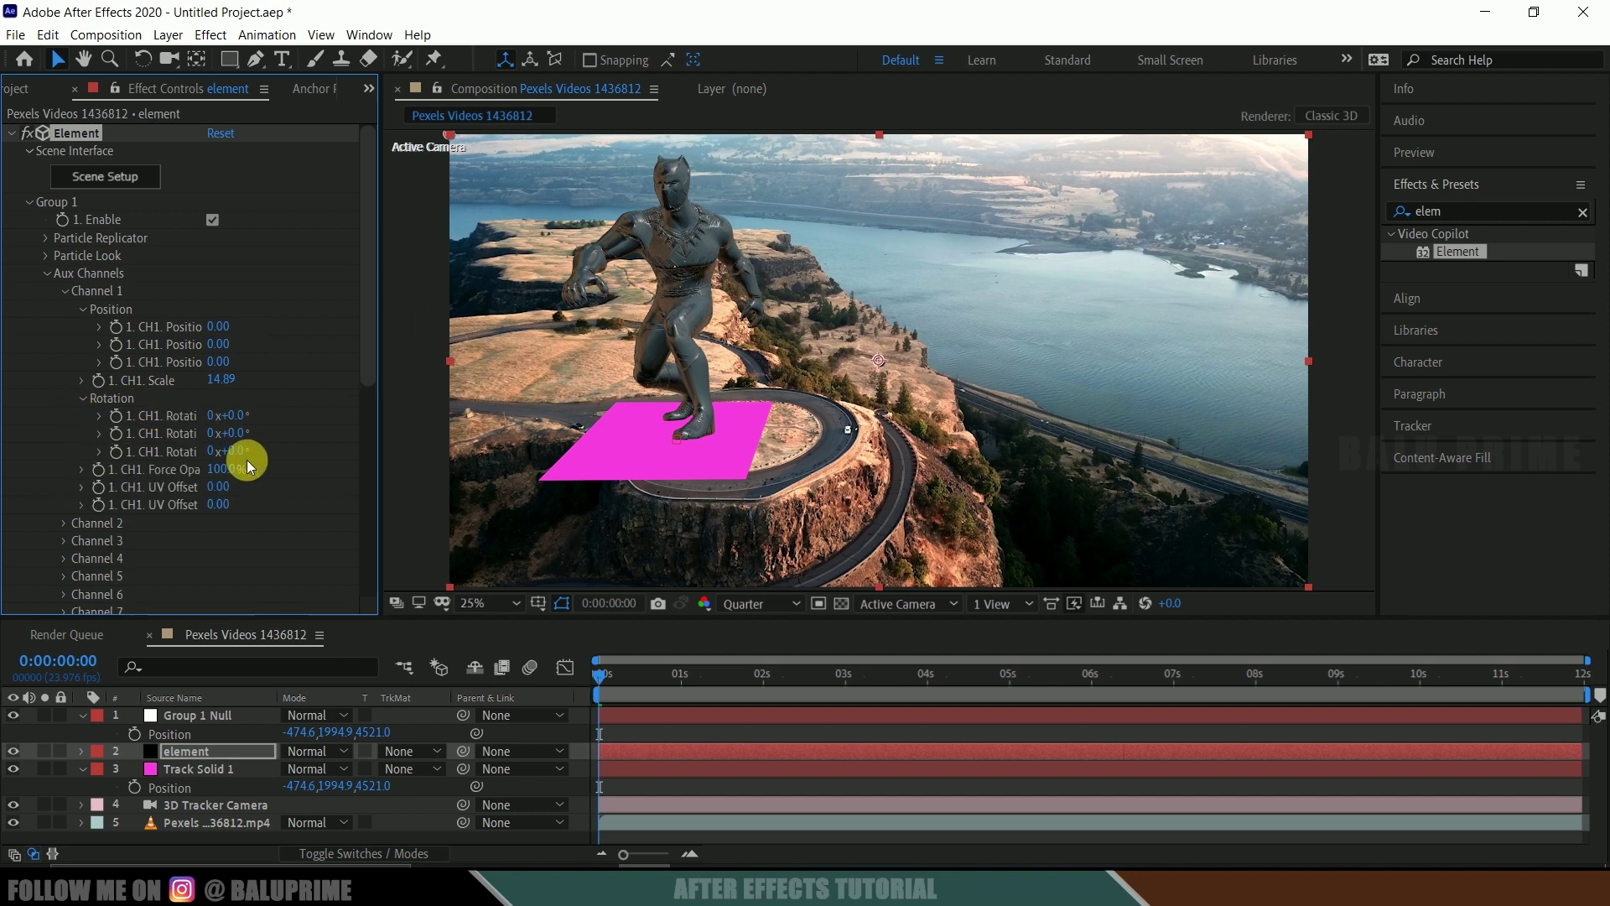
mouse_move(247, 460)
left_mouse_down()
mouse_move(265, 446)
mouse_move(227, 445)
left_mouse_up()
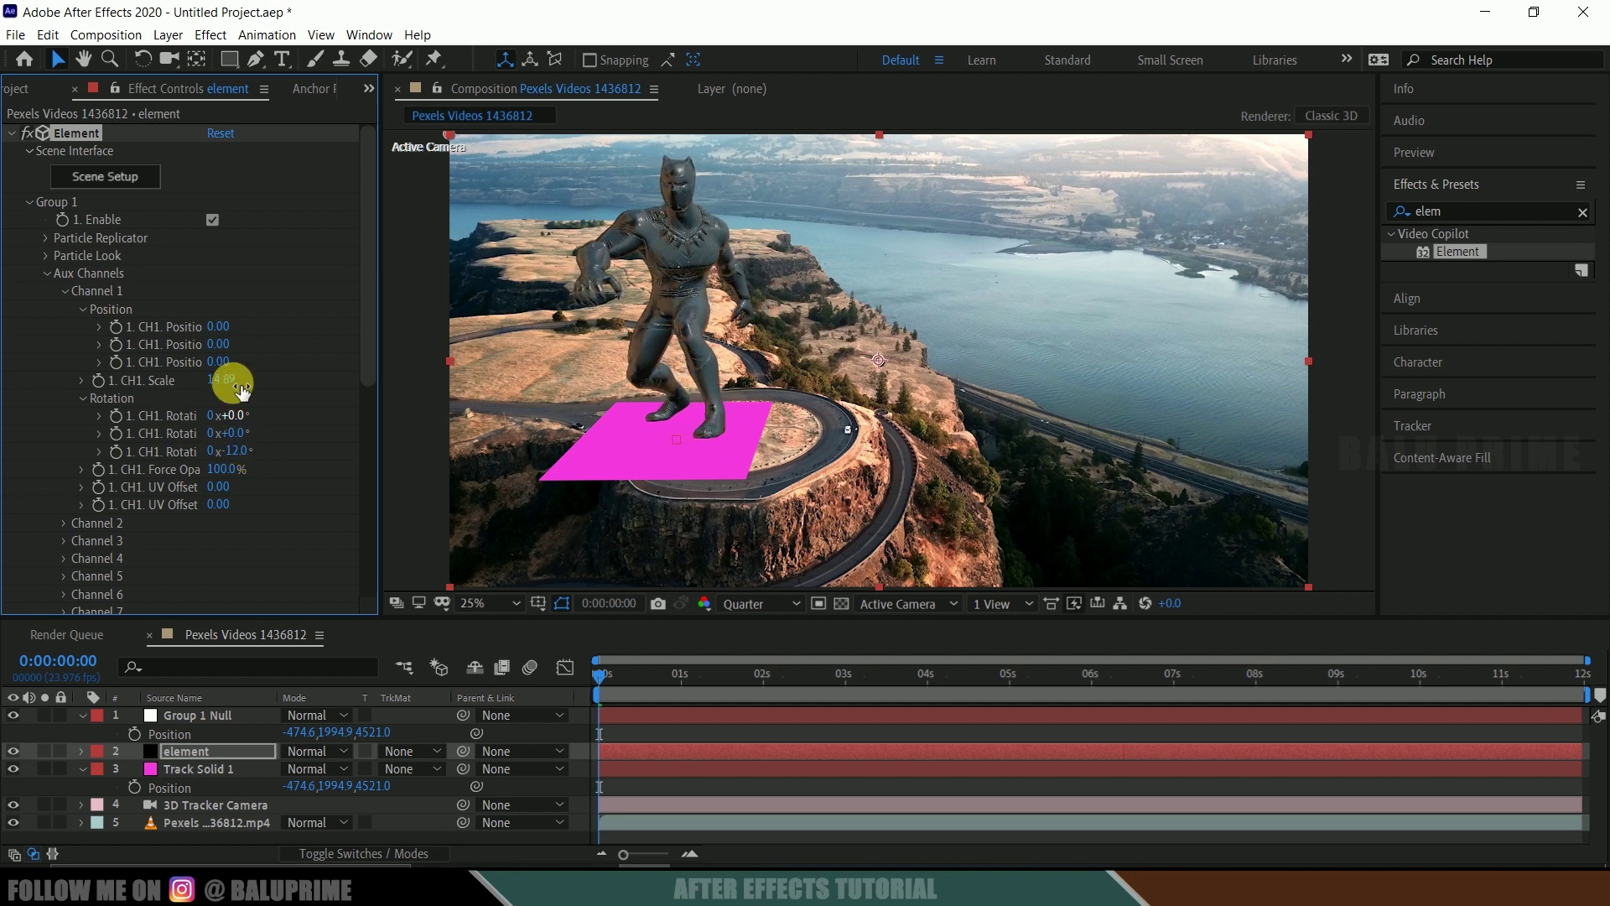
left_click_drag(236, 333, 338, 330)
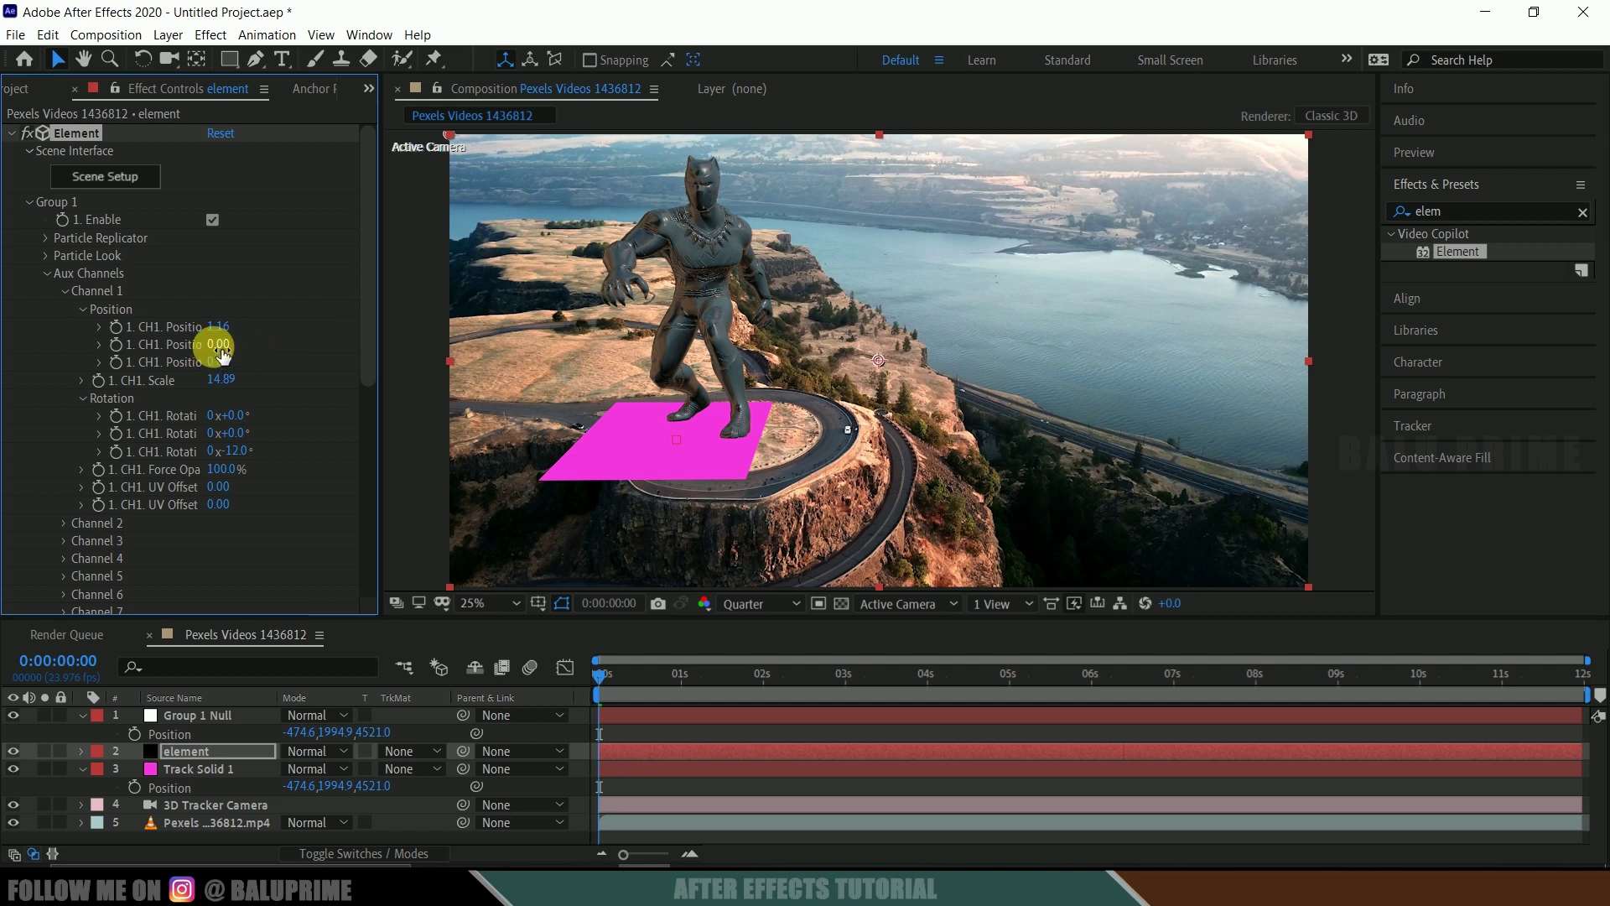
left_click_drag(211, 346, 265, 346)
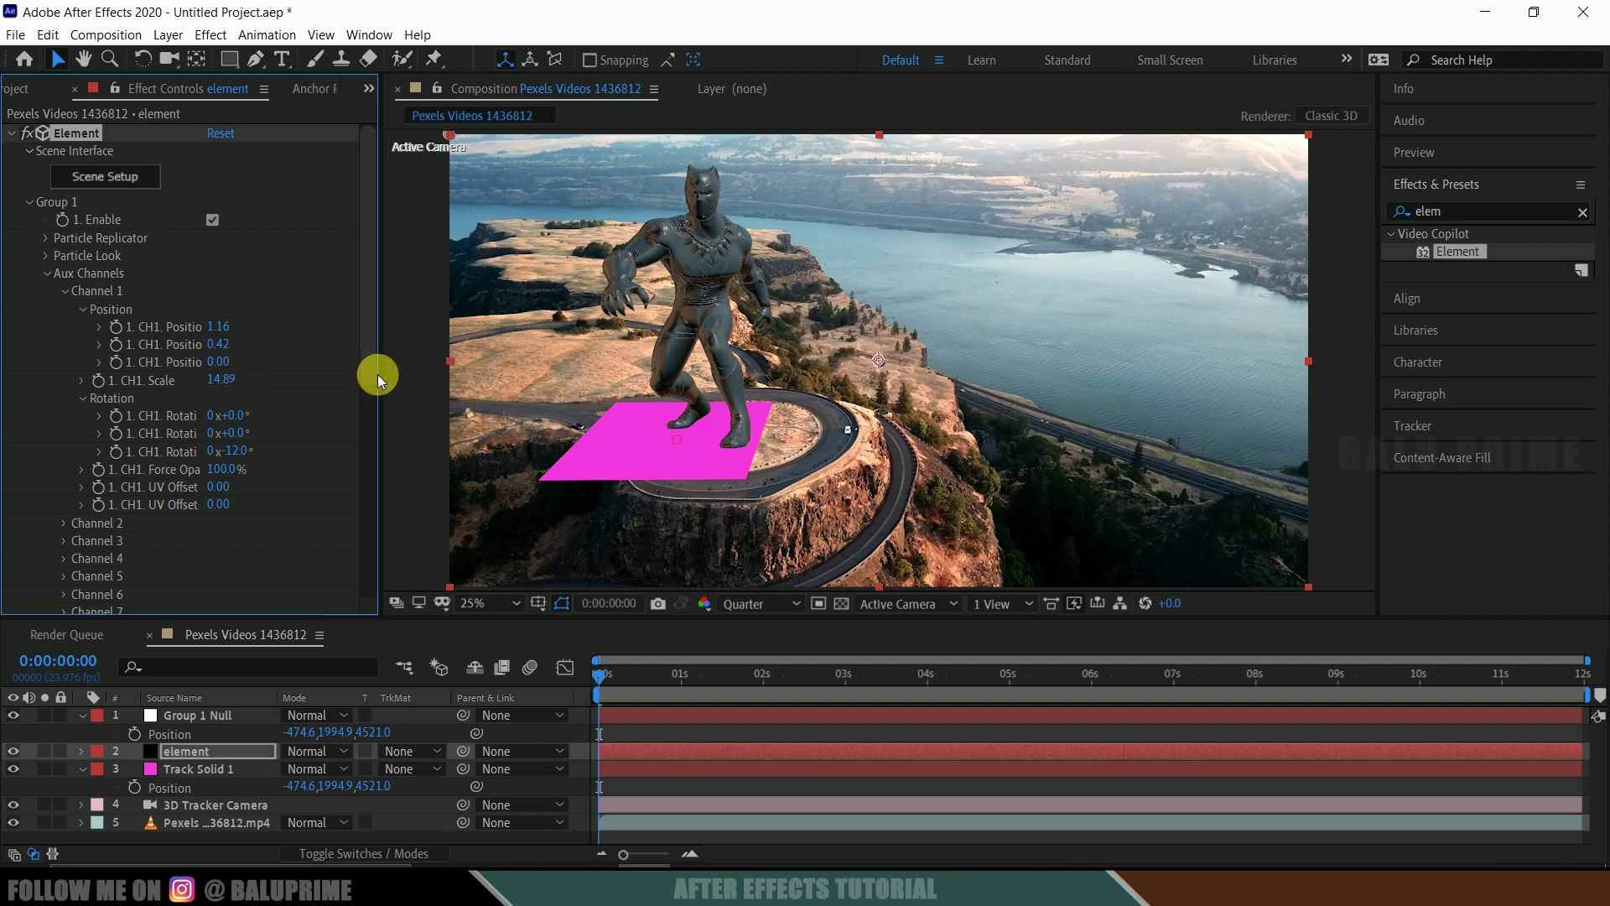
left_click_drag(377, 374, 508, 377)
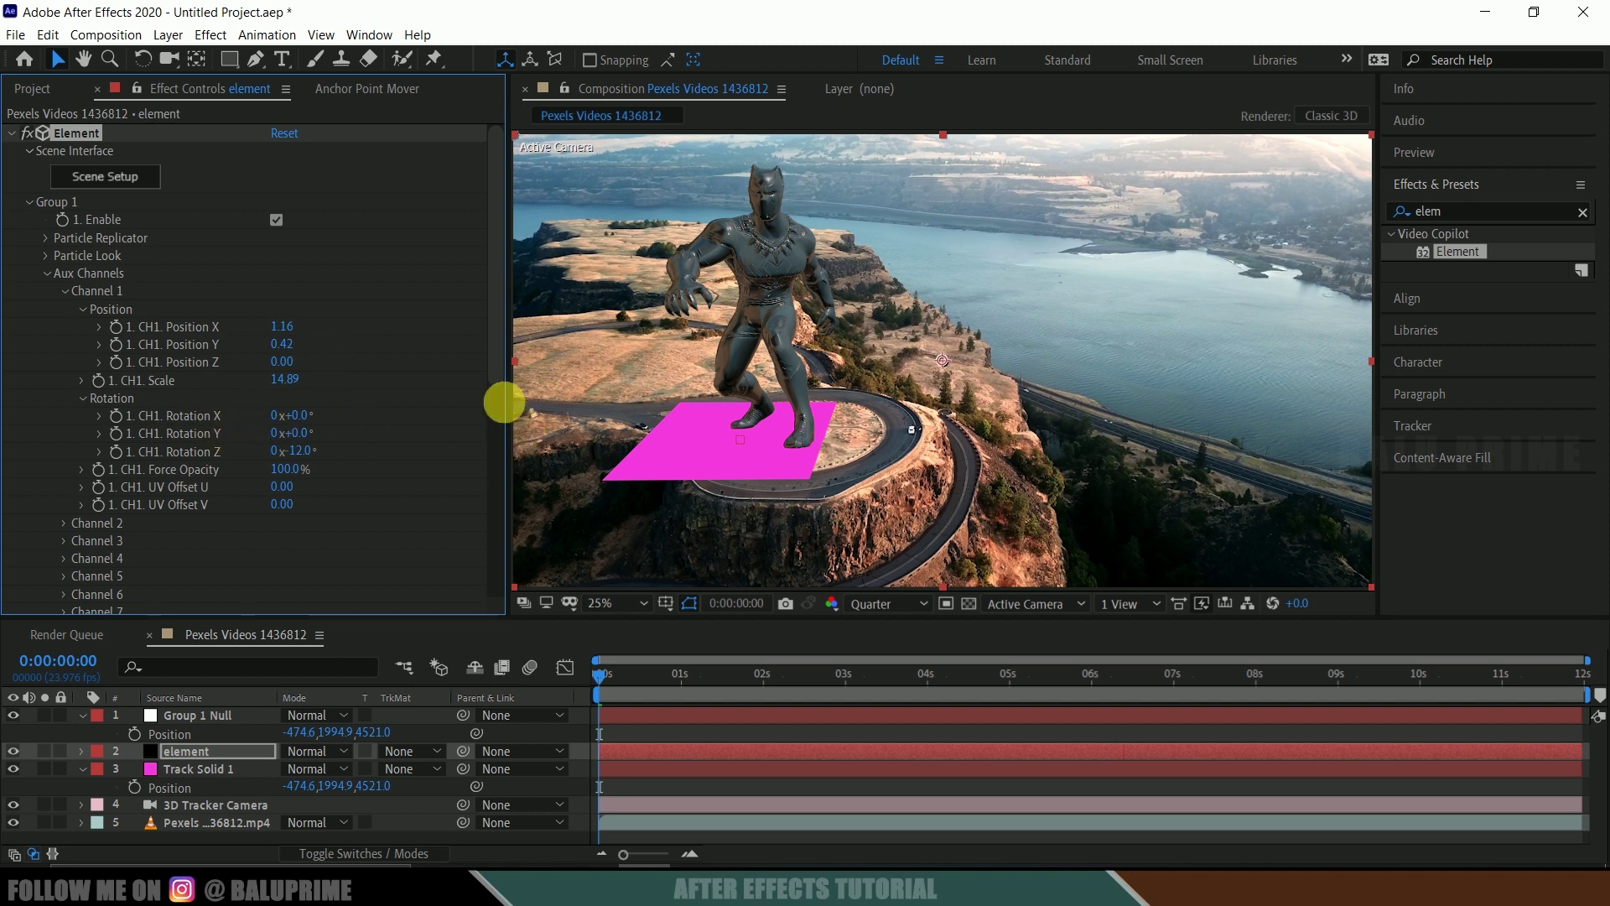
left_click_drag(504, 401, 389, 396)
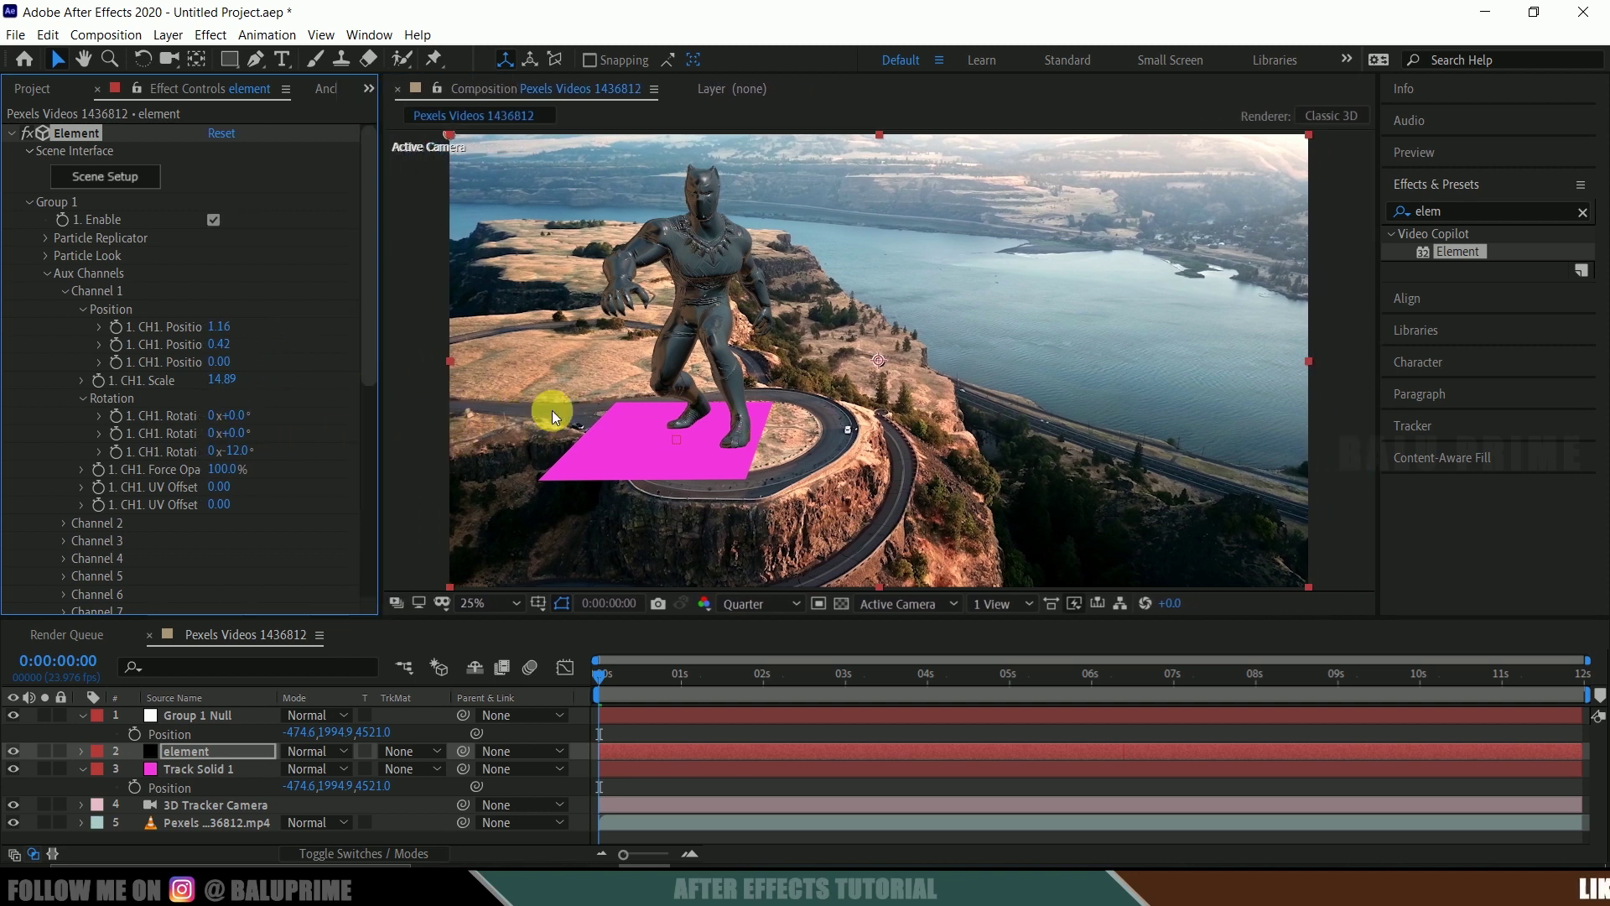
Hide Track Solid 1 and preview the panther standing on the cliff-top road
left_click(214, 767)
left_click(14, 769)
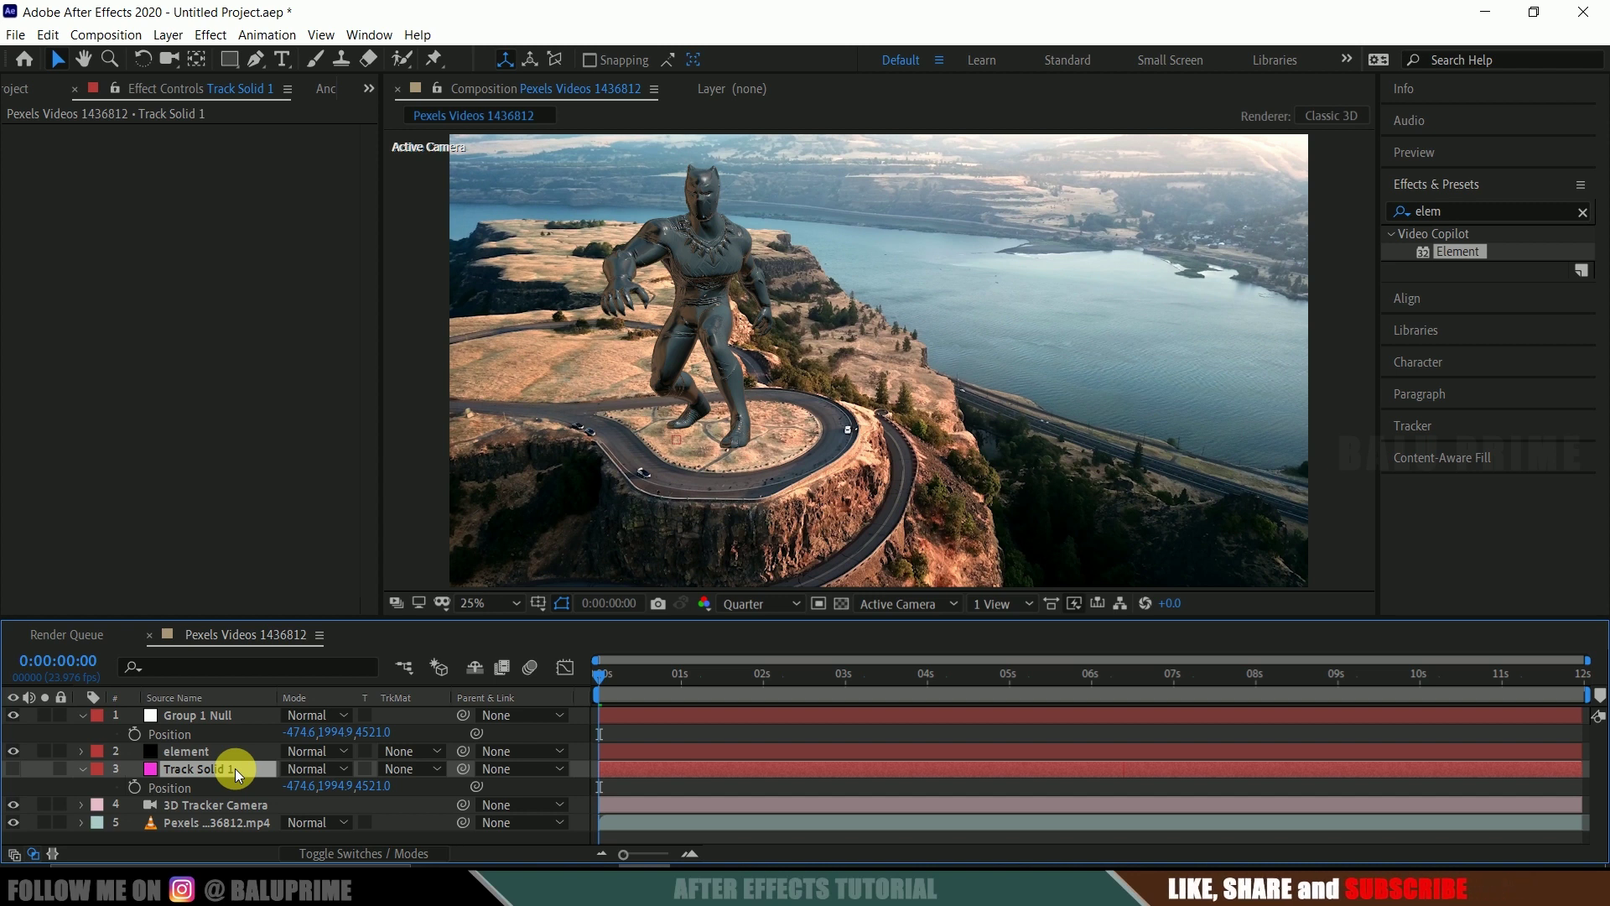
key("space")
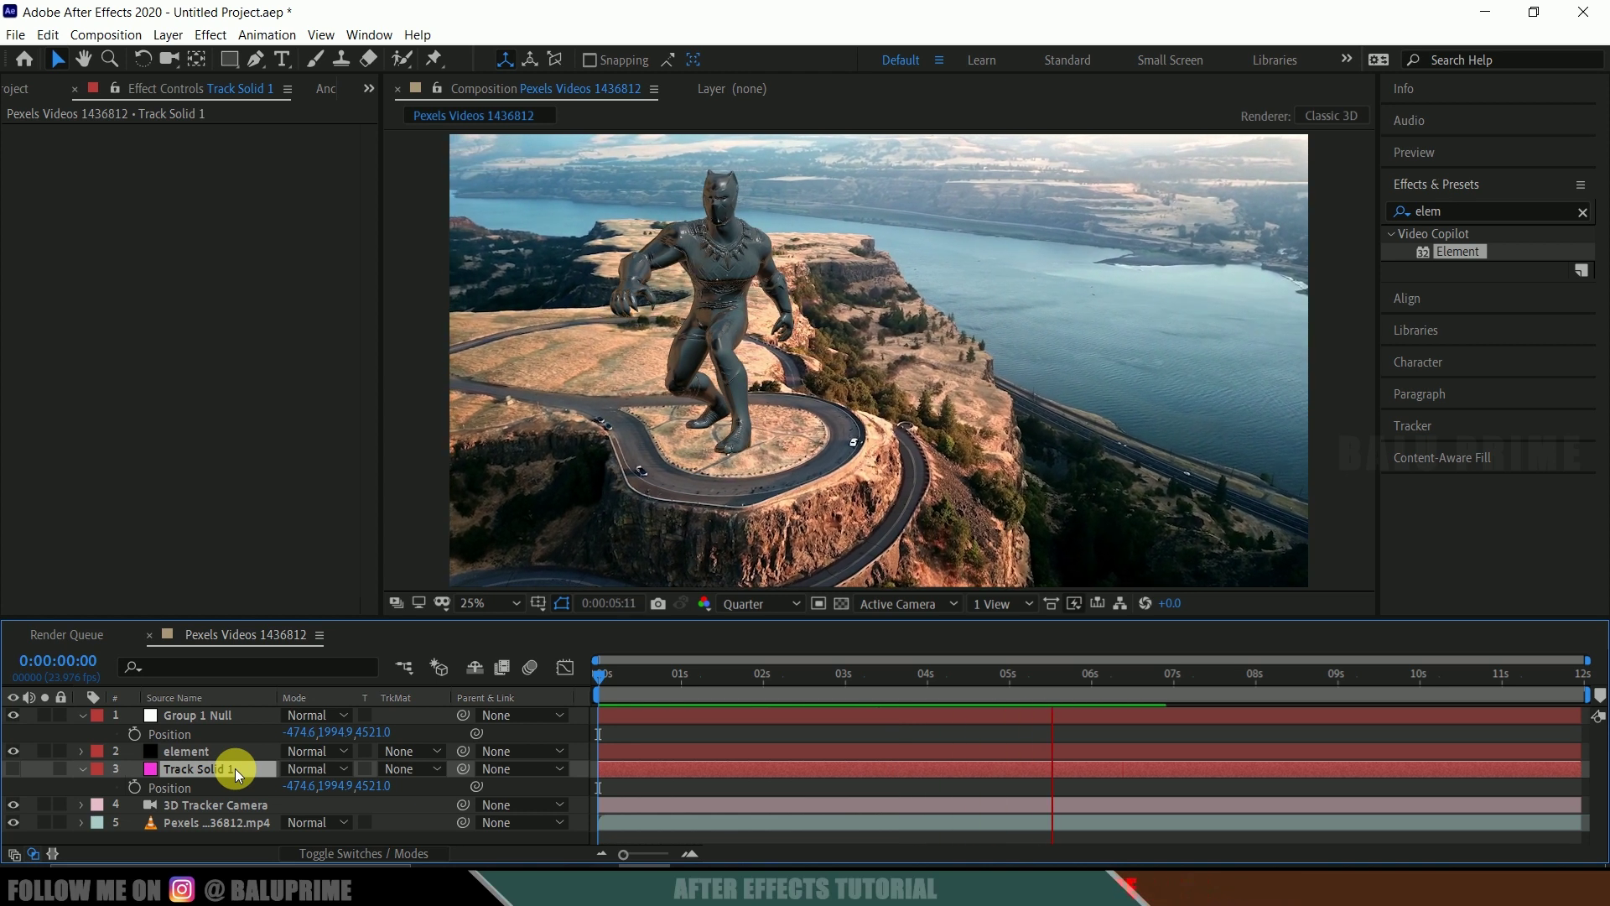
left_click(601, 676)
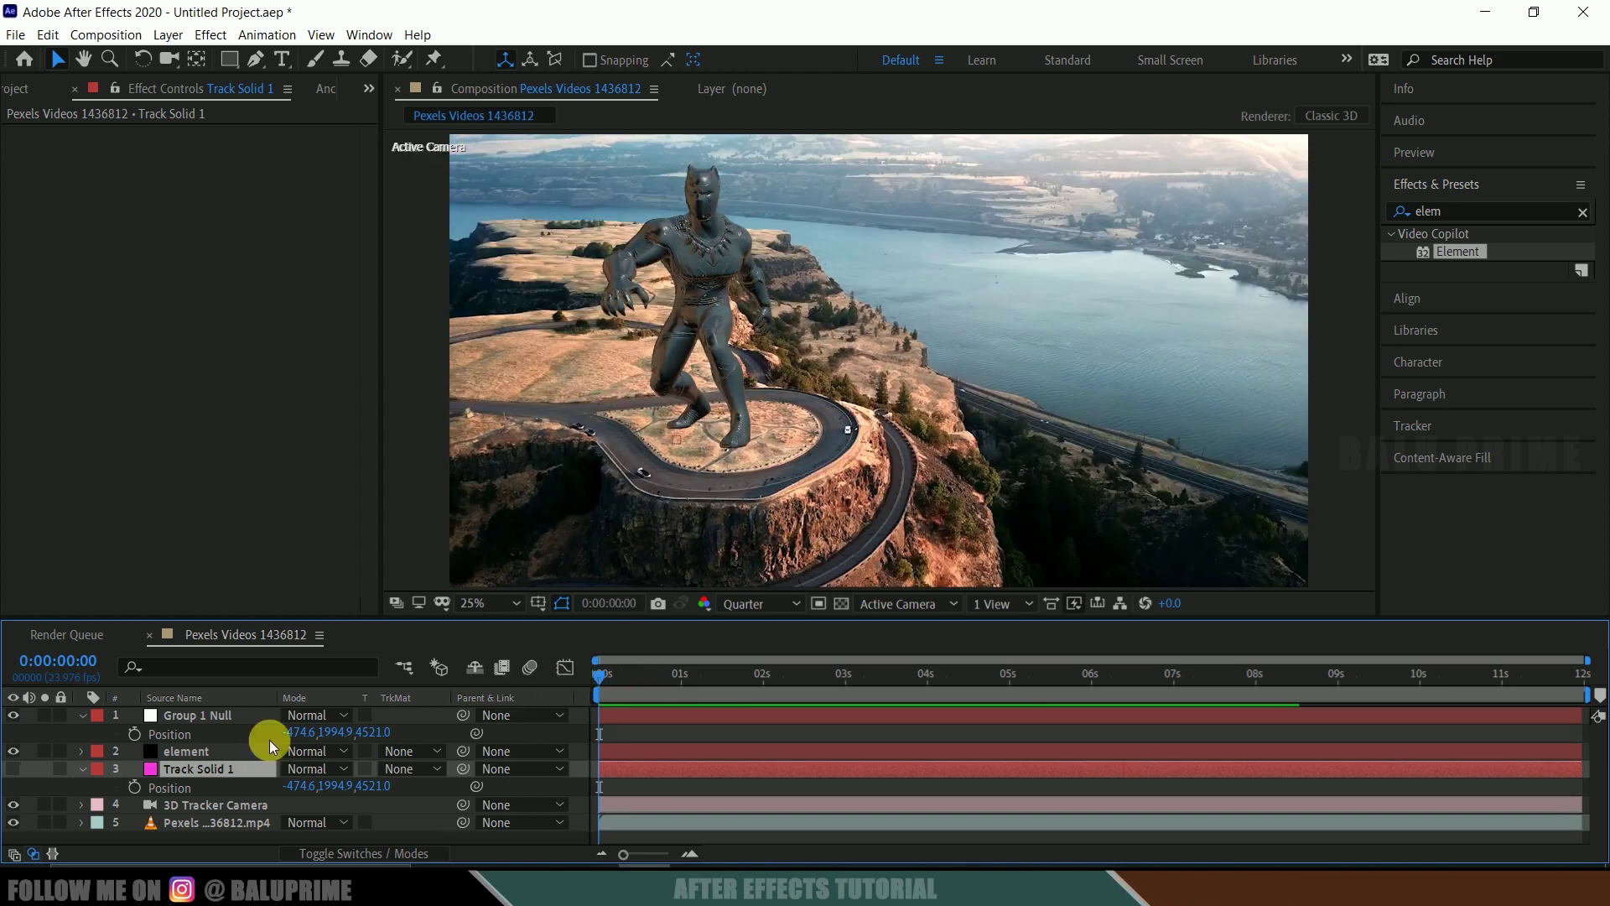
Enable SSAO ambient occlusion on the Element layer at intensity 50.0, then preview the result
left_click(169, 760)
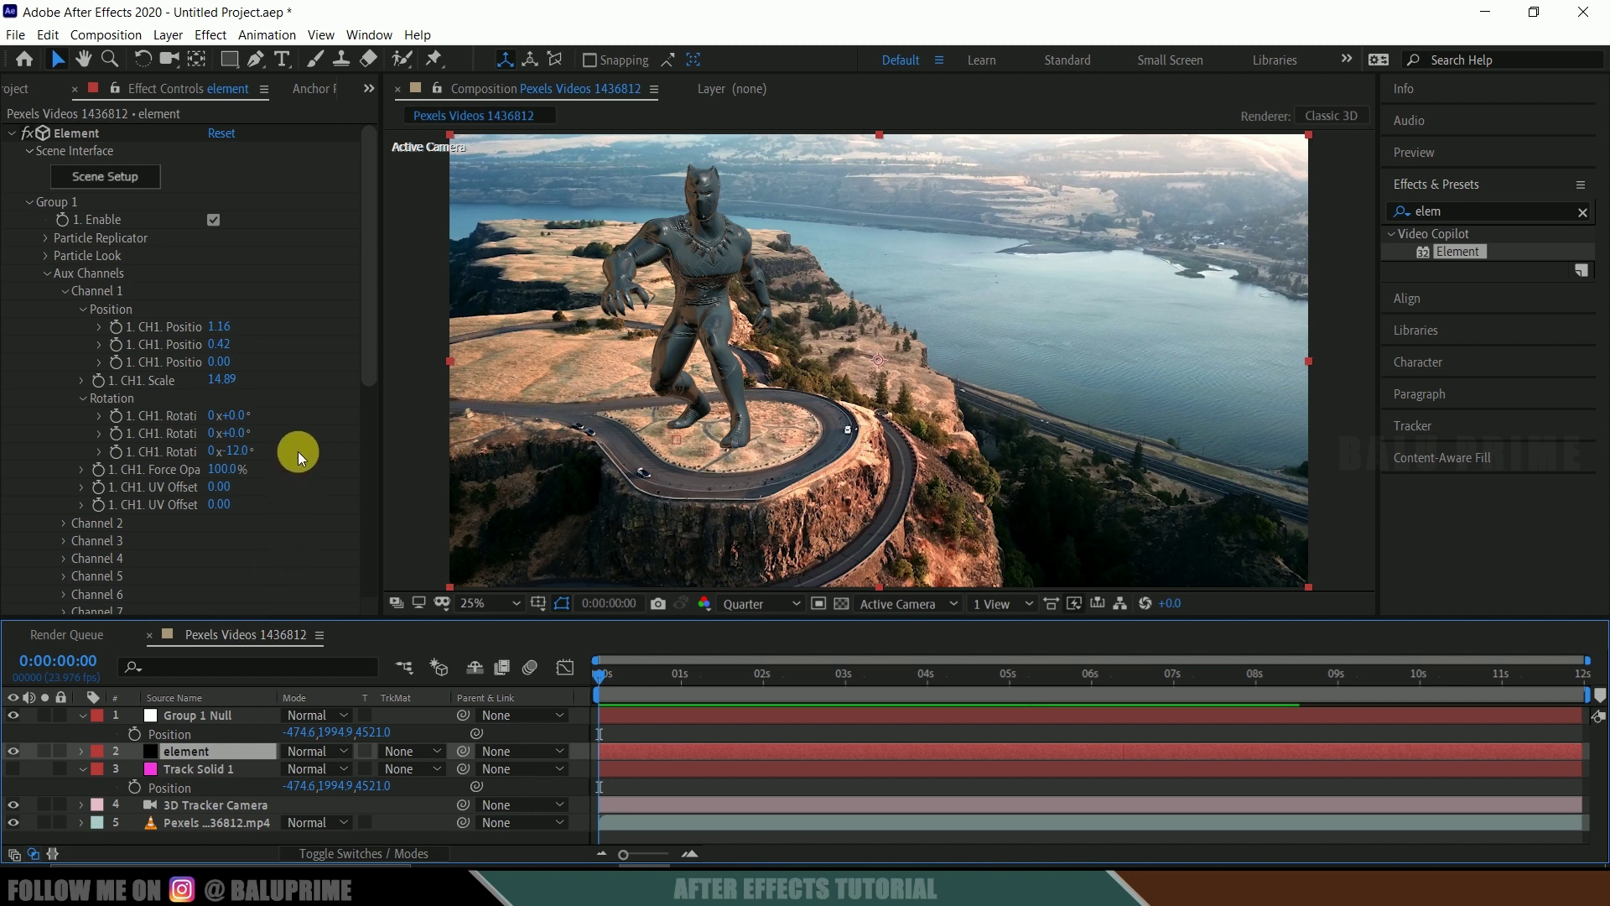
scroll(299, 451, "down", 5)
scroll(295, 451, "down", 3)
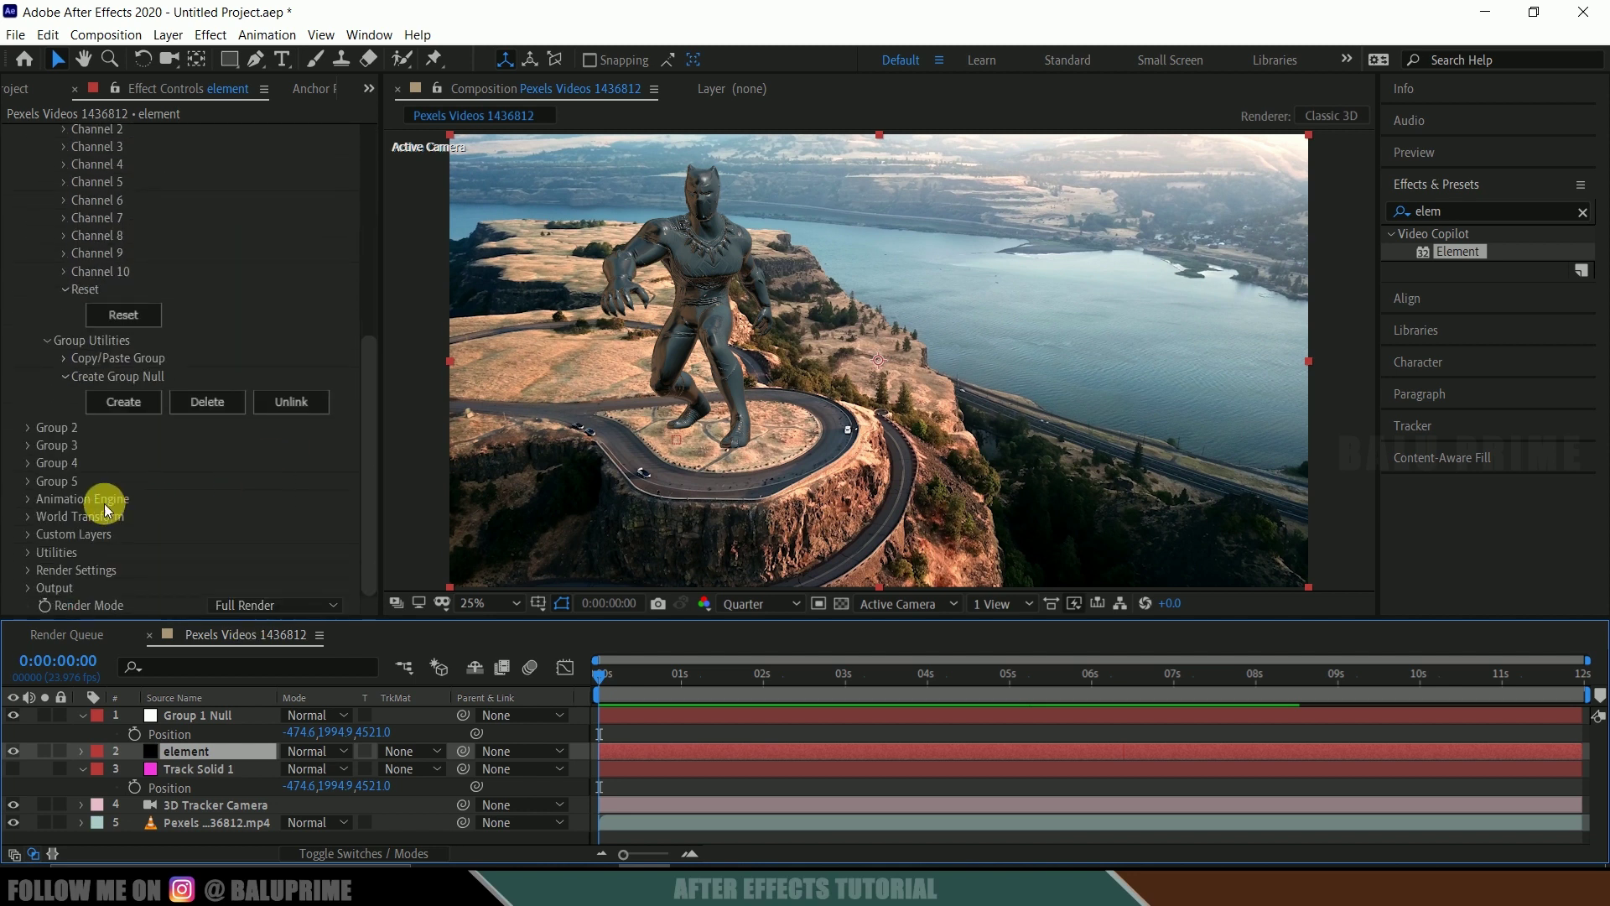
left_click(28, 572)
scroll(209, 494, "down", 4)
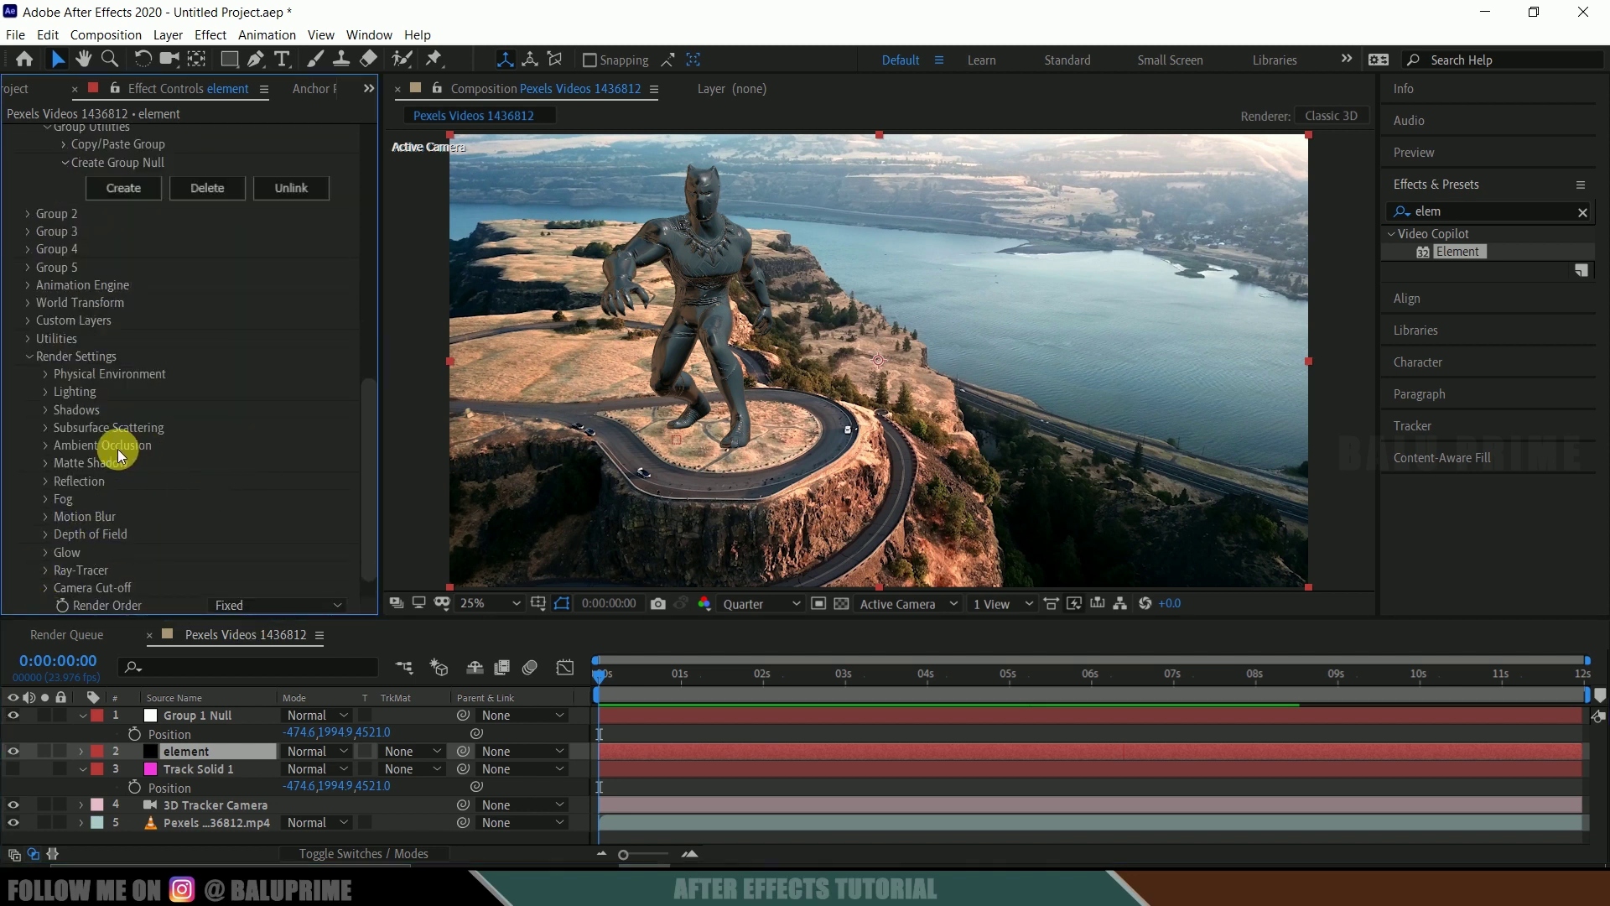
left_click(37, 447)
scroll(37, 470, "down", 2)
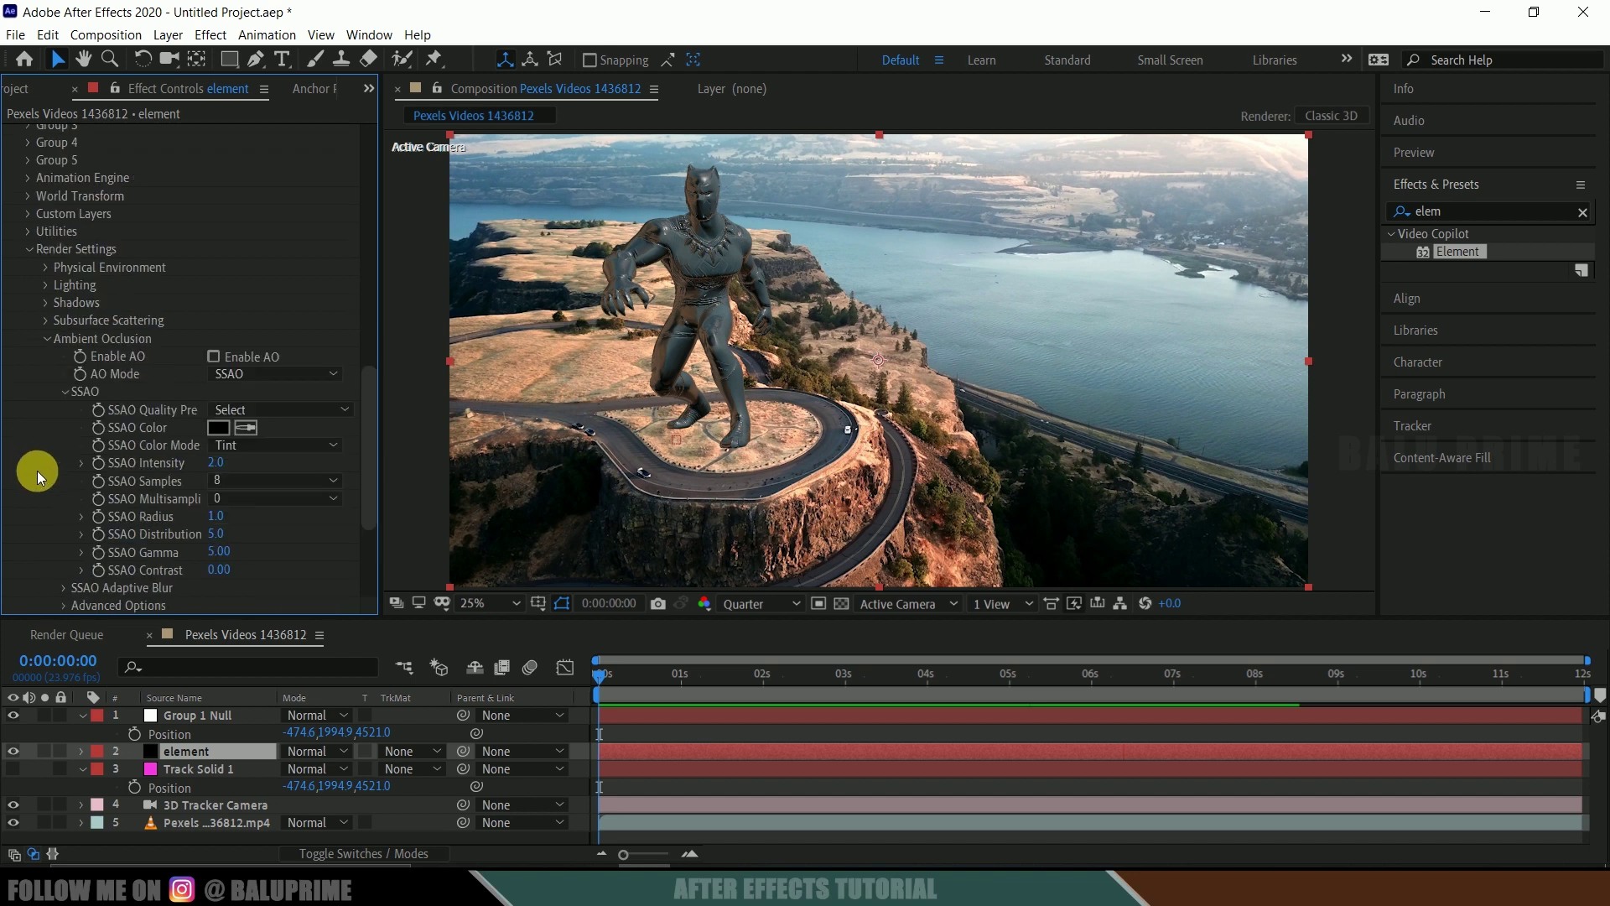
left_click(213, 357)
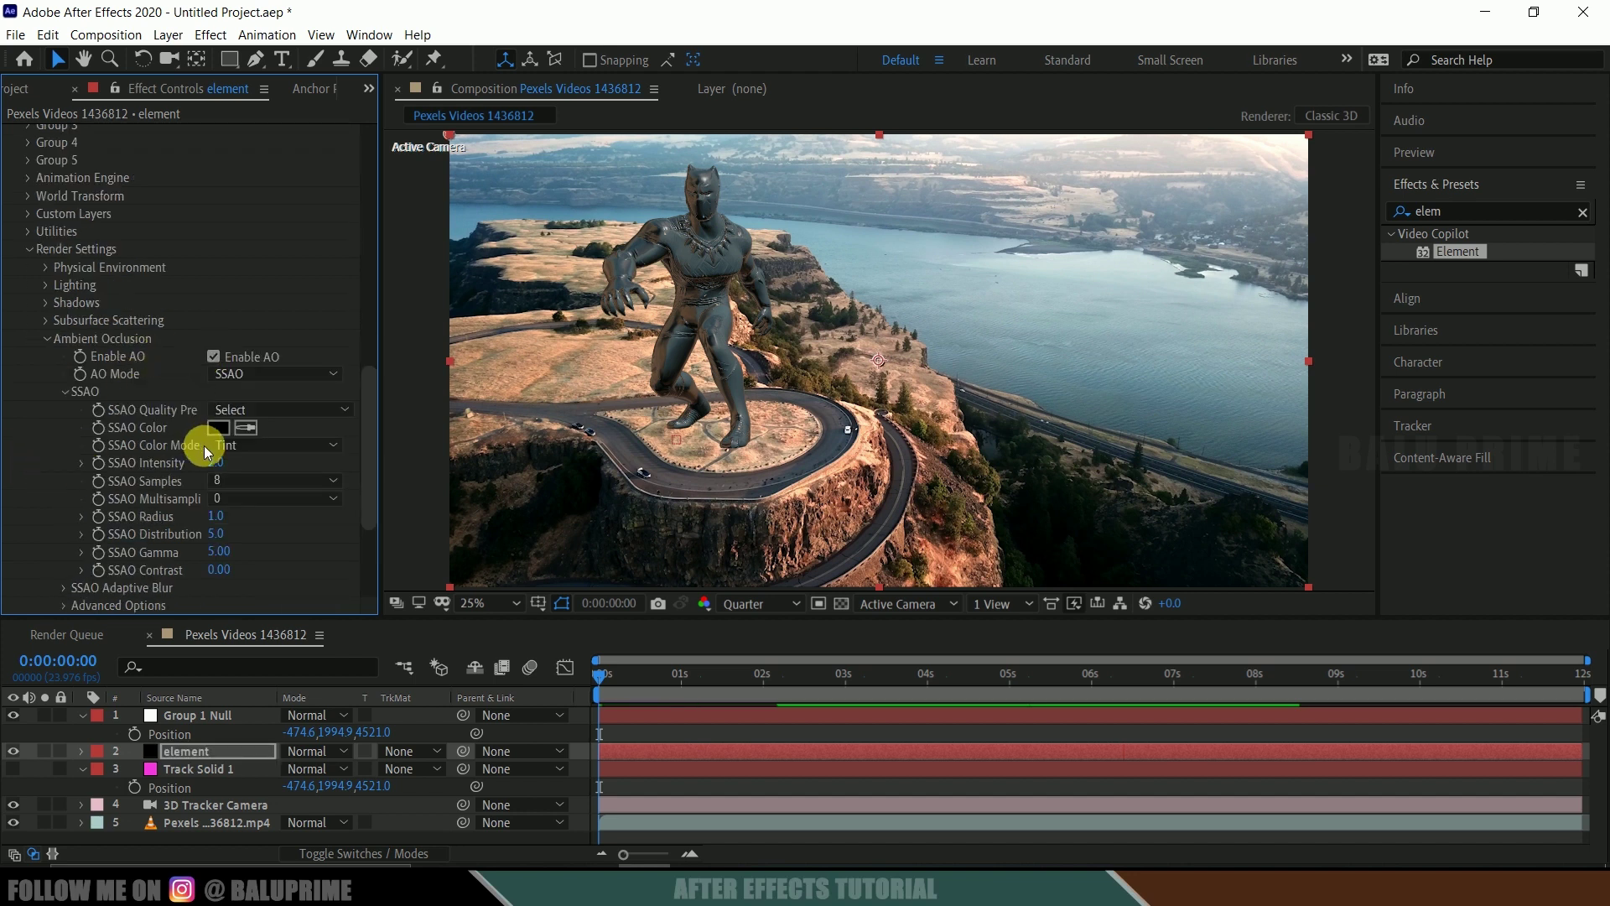
left_click_drag(228, 470, 1272, 465)
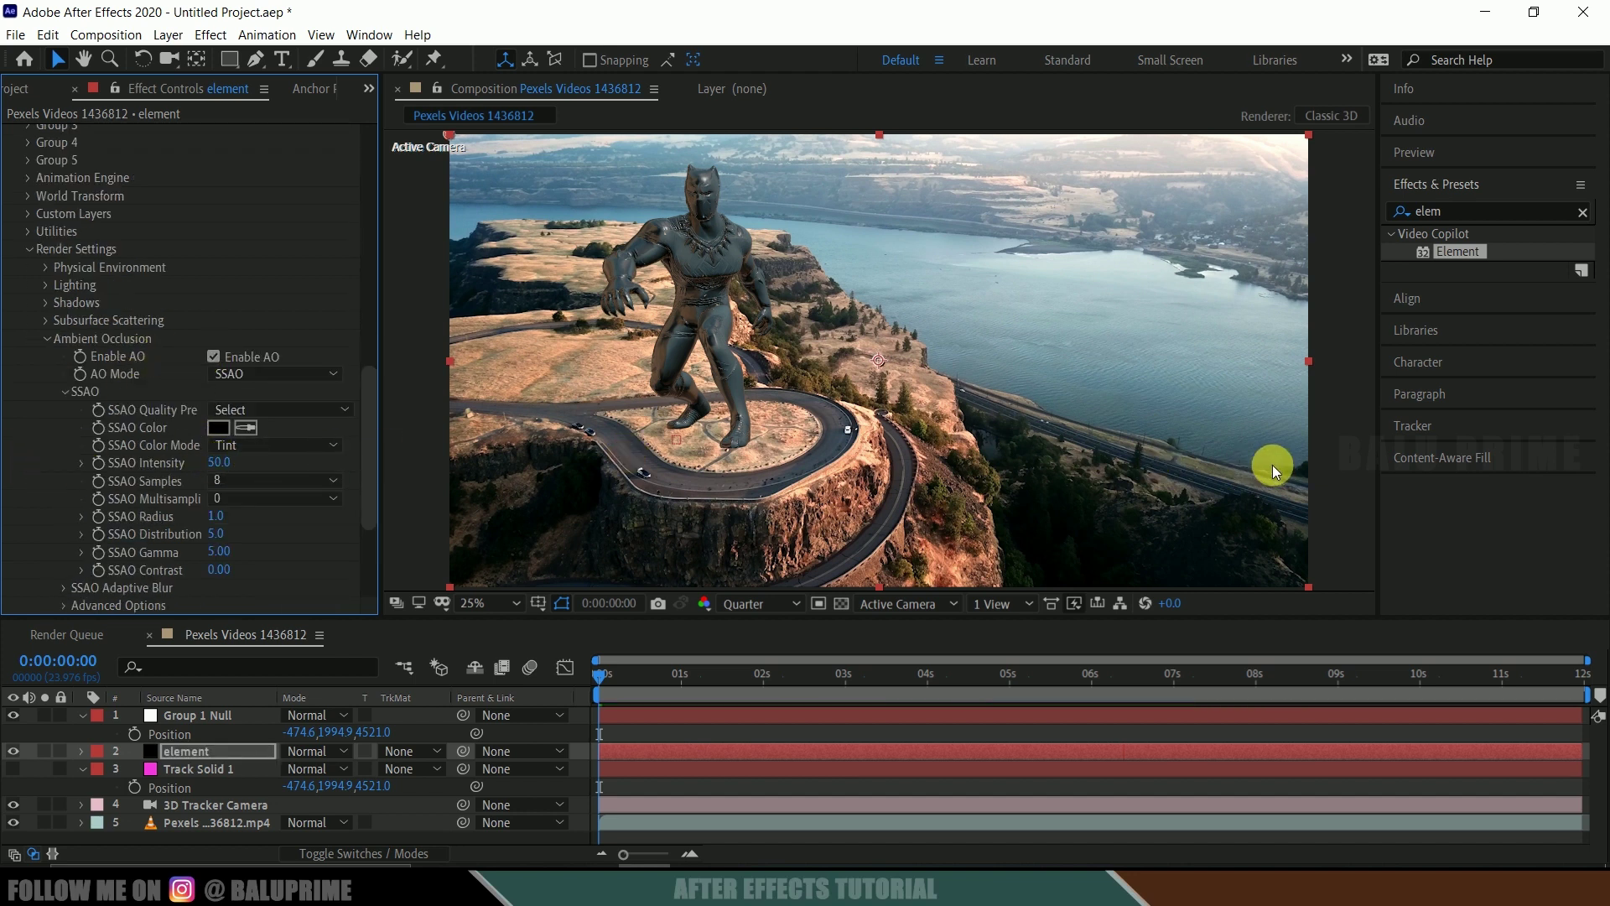
scroll(260, 490, "up", 8)
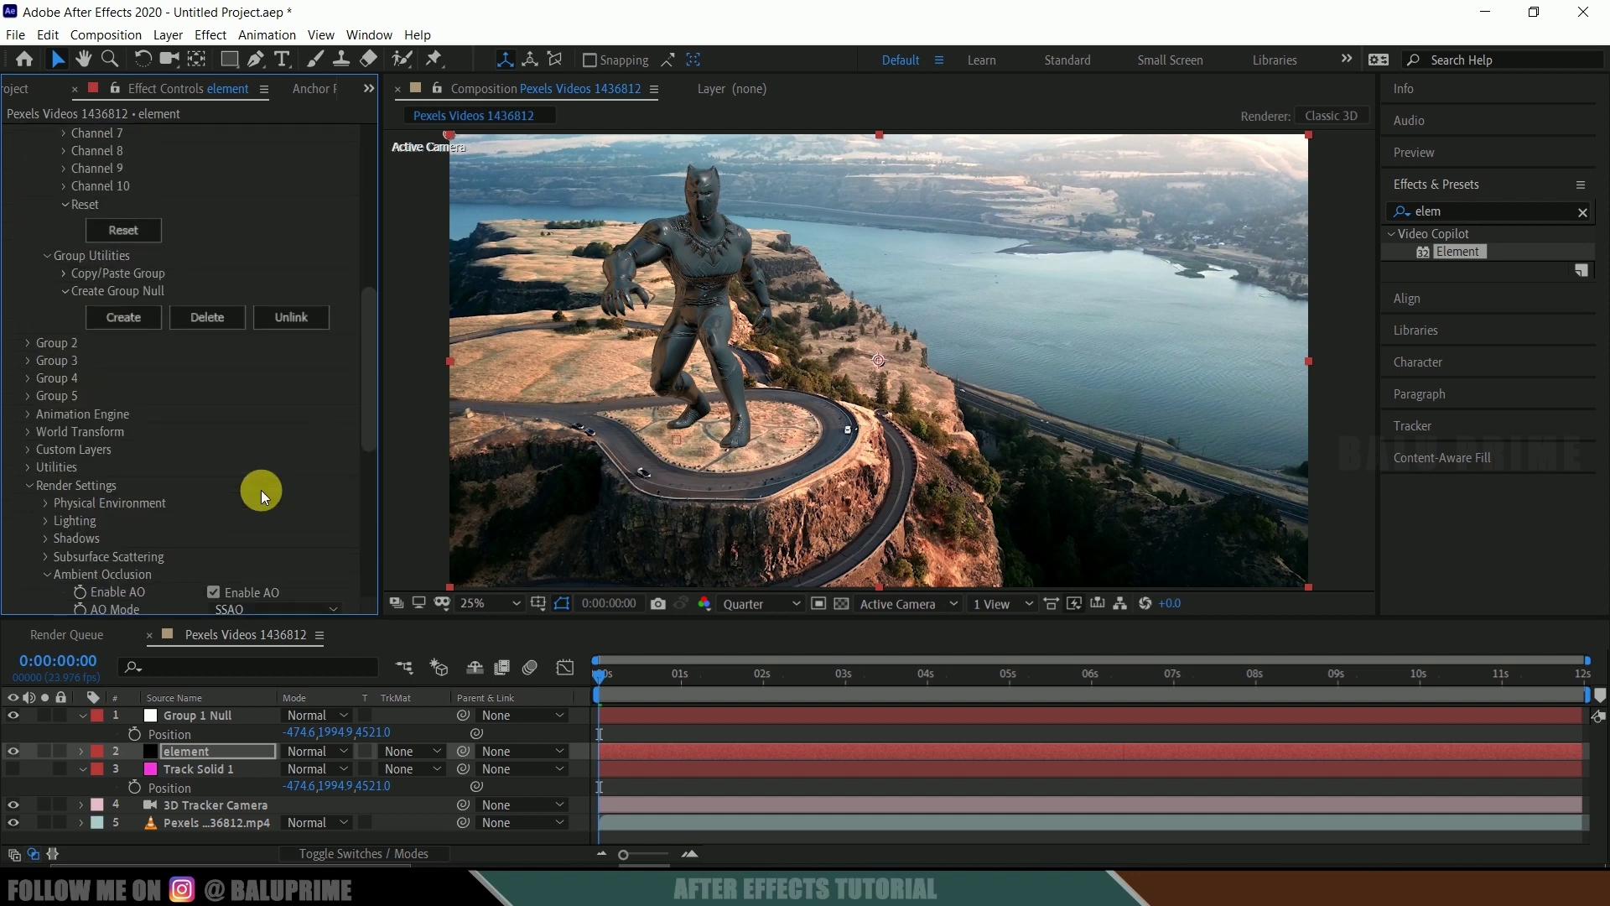
scroll(262, 489, "down", 8)
key("space")
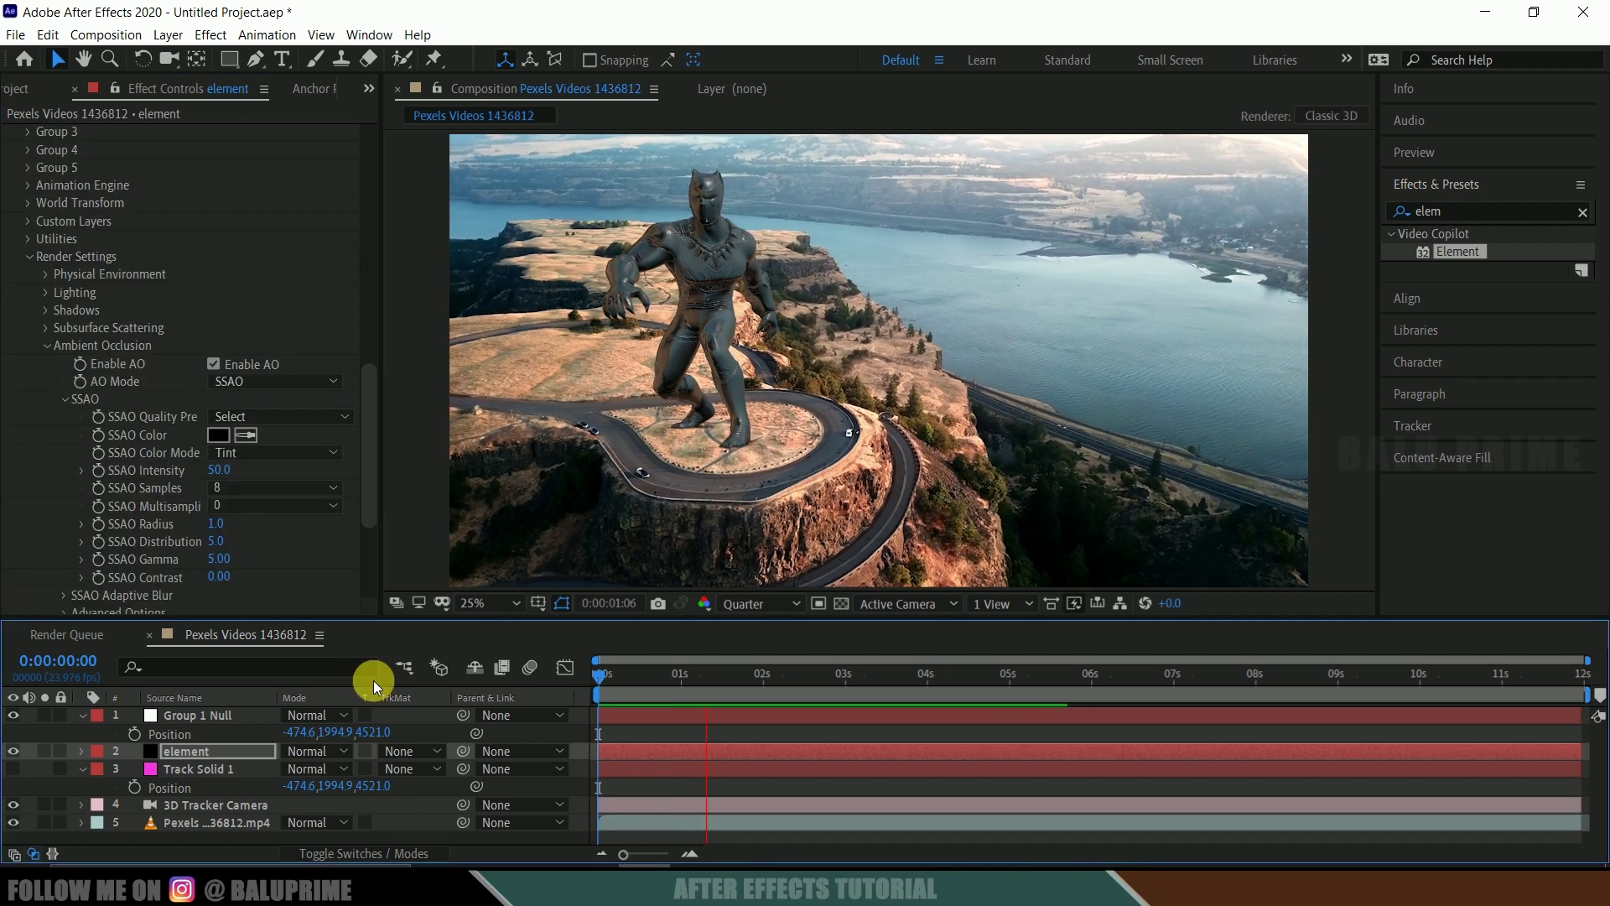